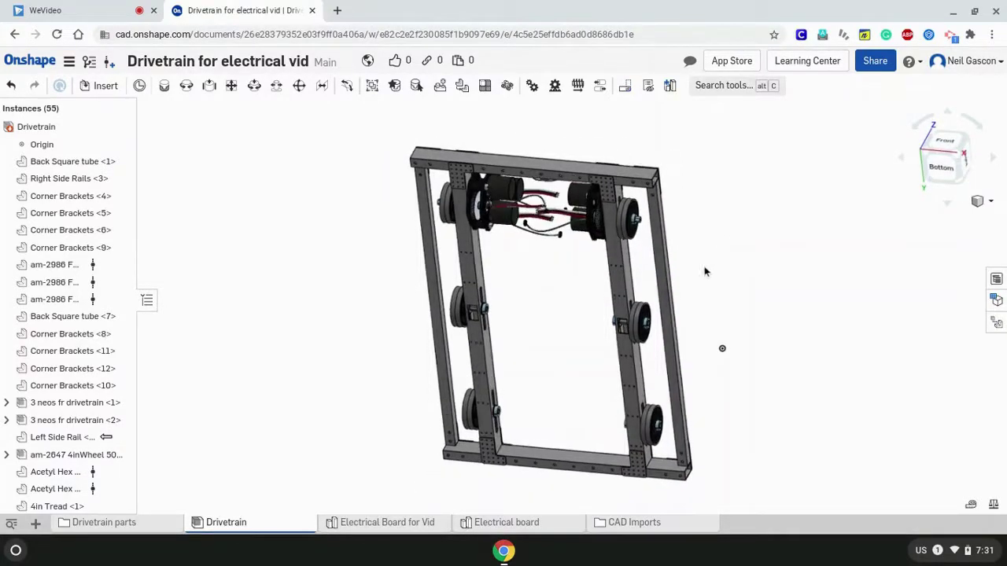
Examine the drivetrain's gearboxes, motor wiring, side rails and mounting holes up close and from the bottom view.
right_drag(708, 272, 700, 265)
scroll(591, 167, up, 5)
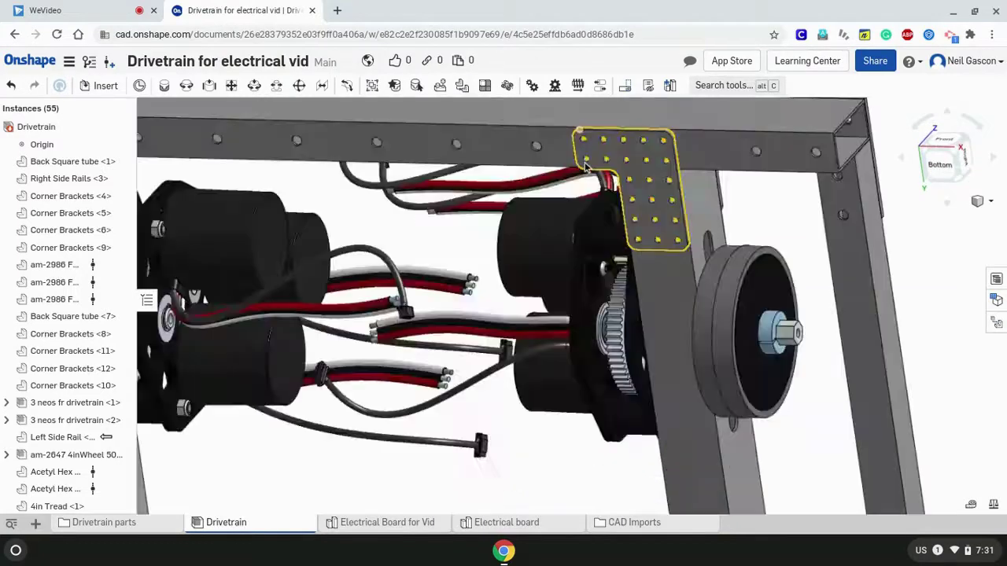
right_drag(537, 133, 593, 160)
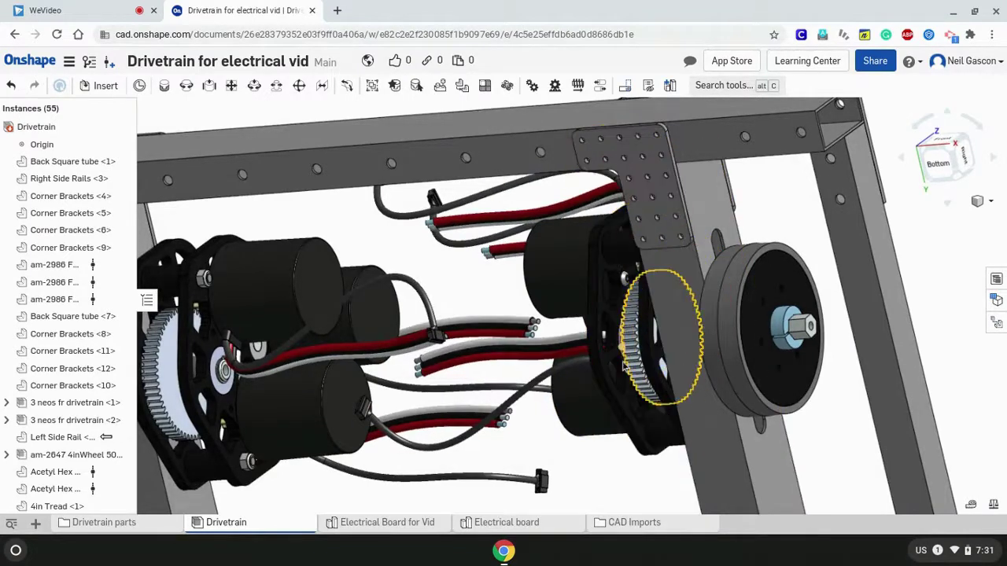
scroll(517, 448, down, 1)
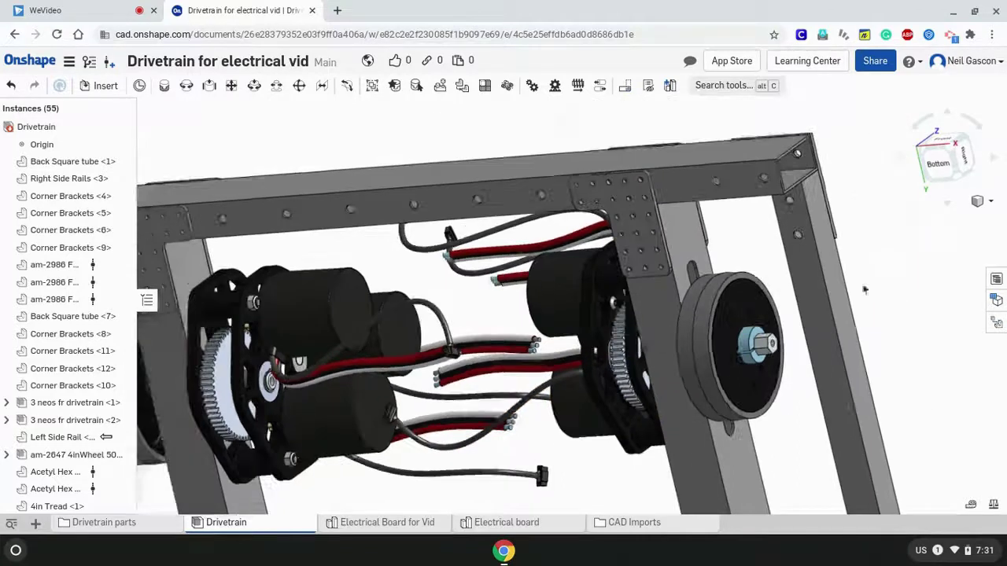
click(946, 171)
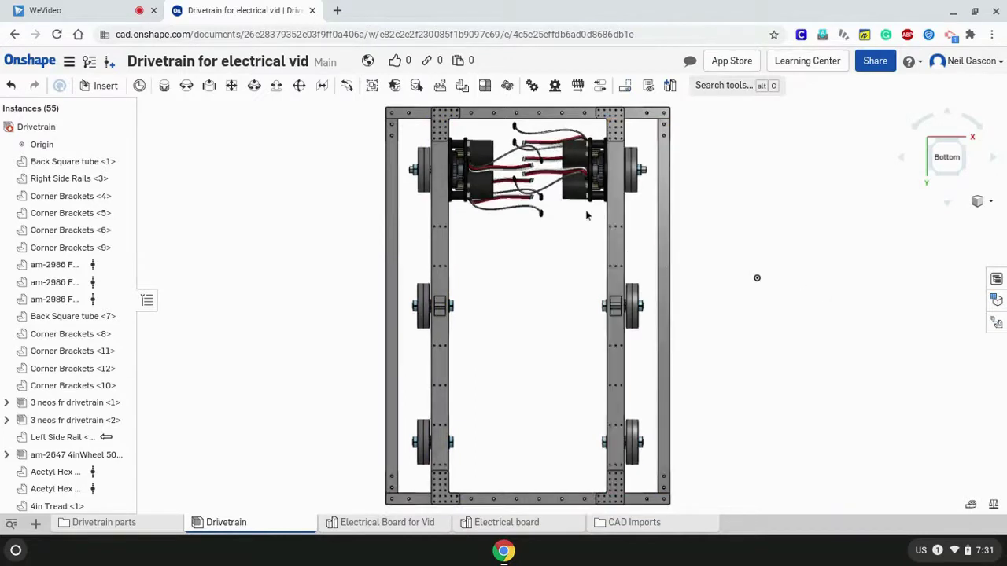
scroll(577, 435, up, 8)
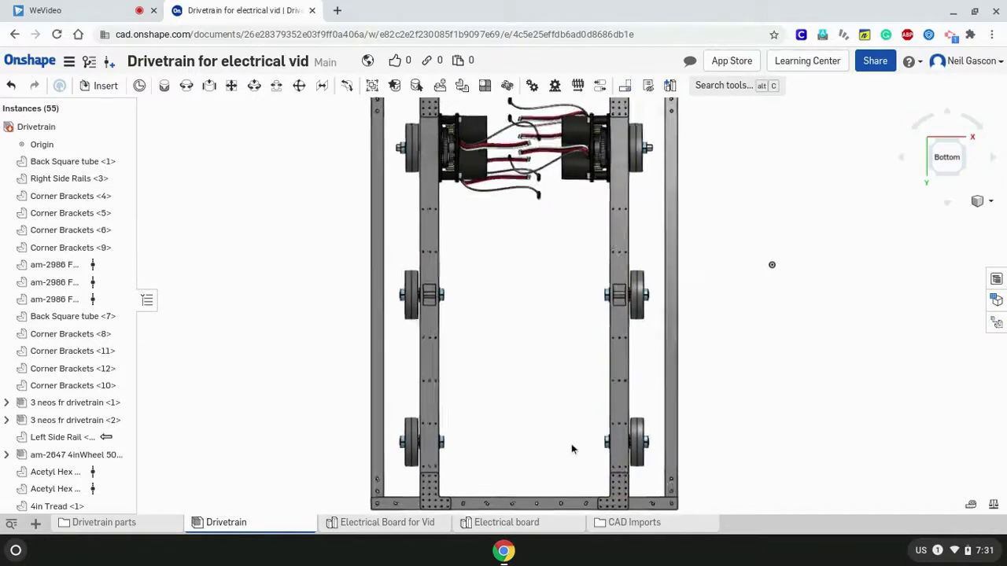
scroll(639, 416, up, 1)
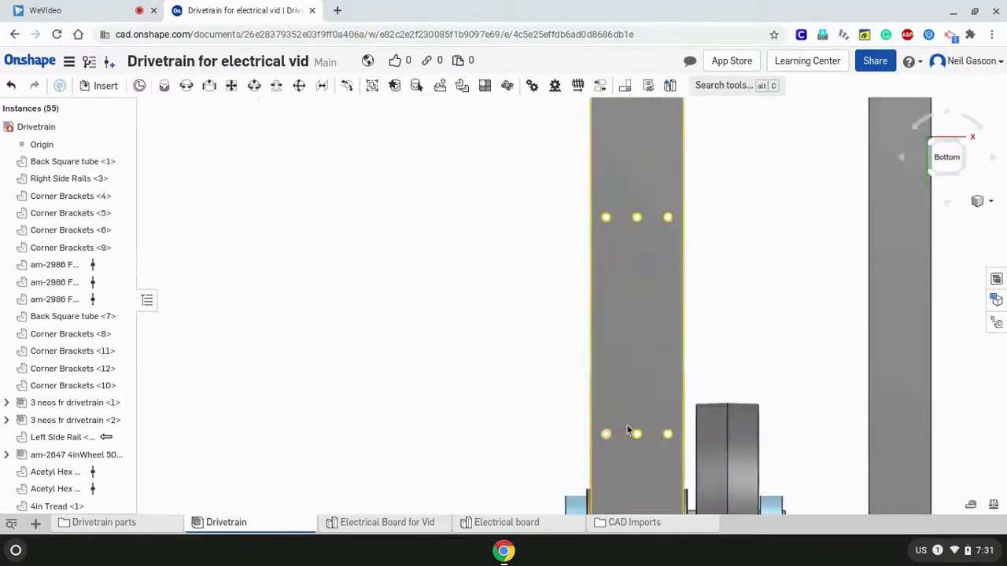
scroll(653, 425, down, 10)
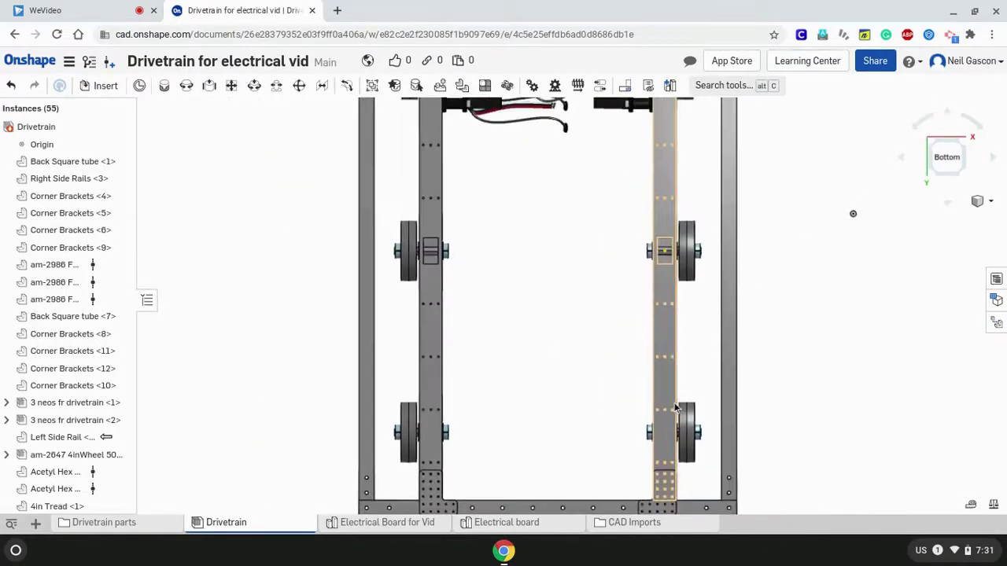
scroll(597, 476, up, 8)
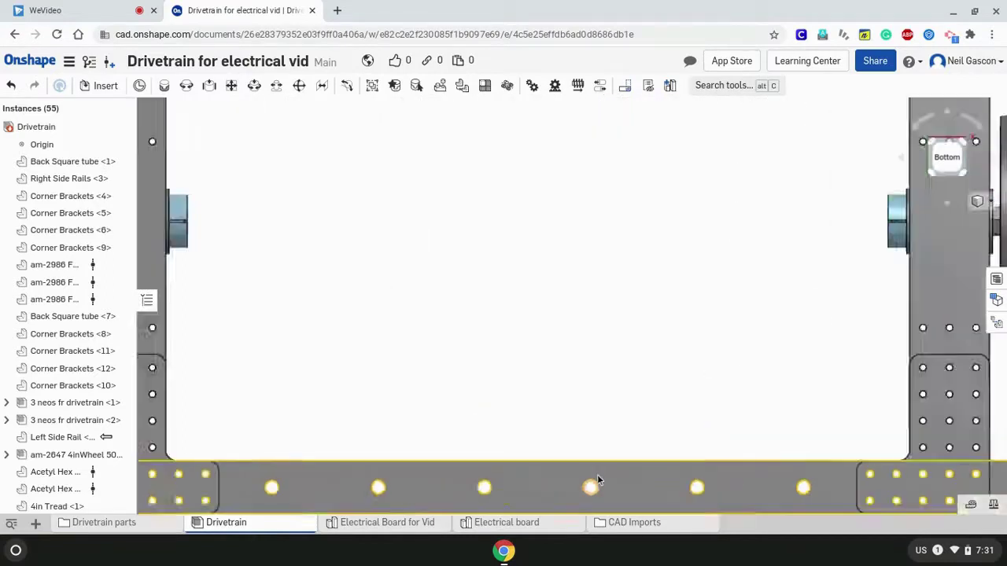
click(946, 157)
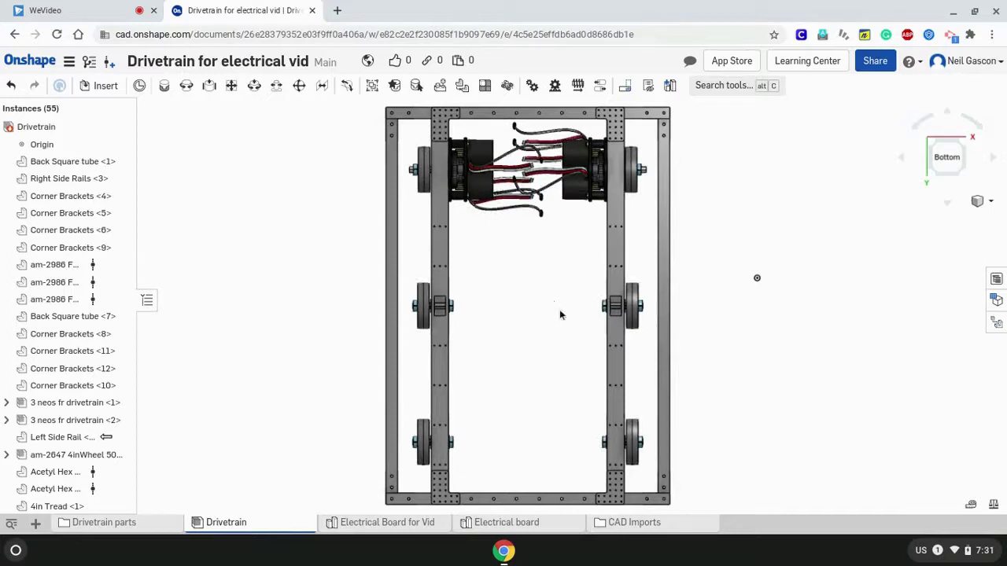
mouse_move(560, 316)
right_down()
mouse_move(546, 321)
mouse_move(571, 344)
mouse_move(558, 330)
mouse_move(545, 339)
mouse_move(551, 332)
right_up()
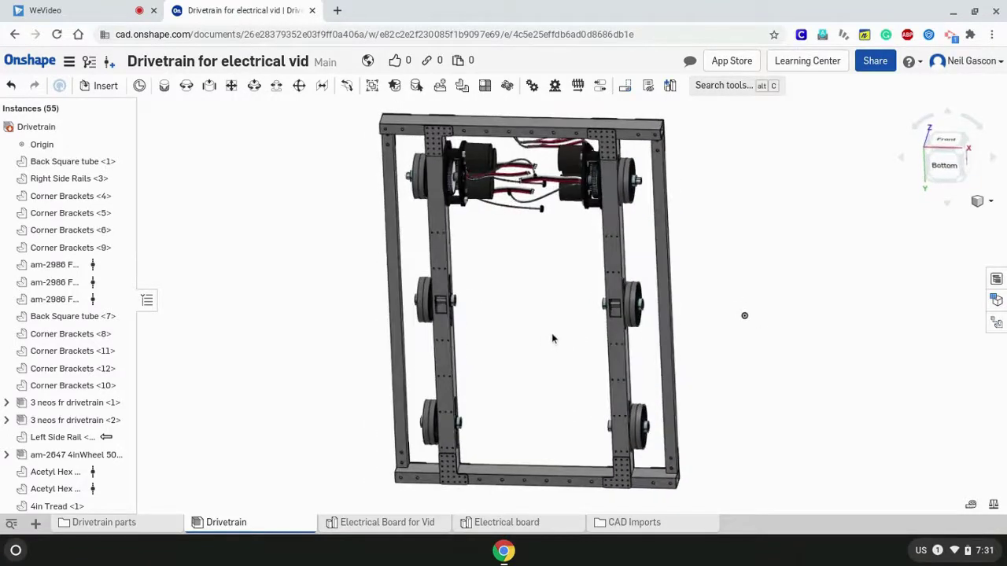
In Electrical Board for Vid, start a sketch on the Top plane and draw an origin-centred rectangle about 3.8 in wide and 5.4 in high.
click(387, 522)
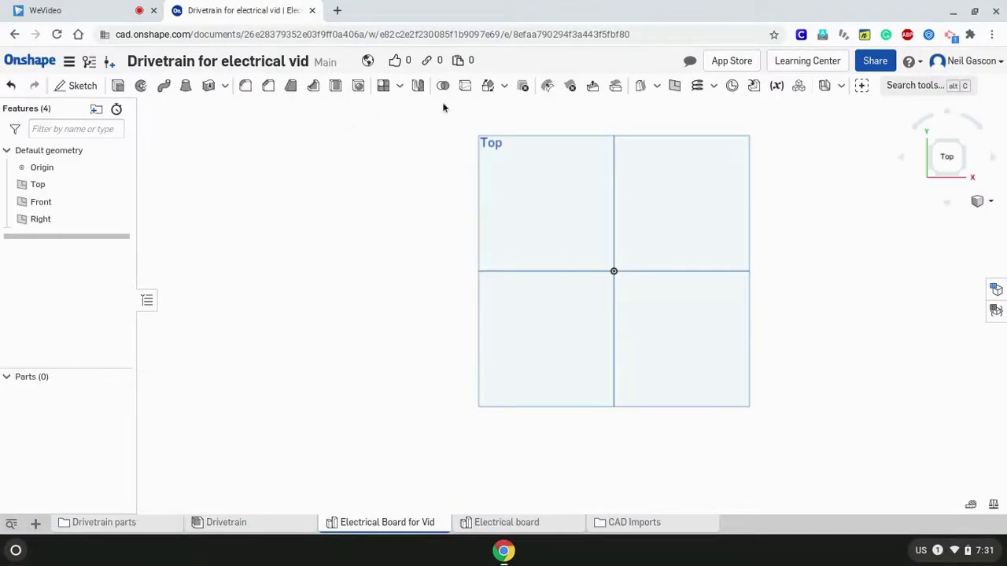
click(944, 160)
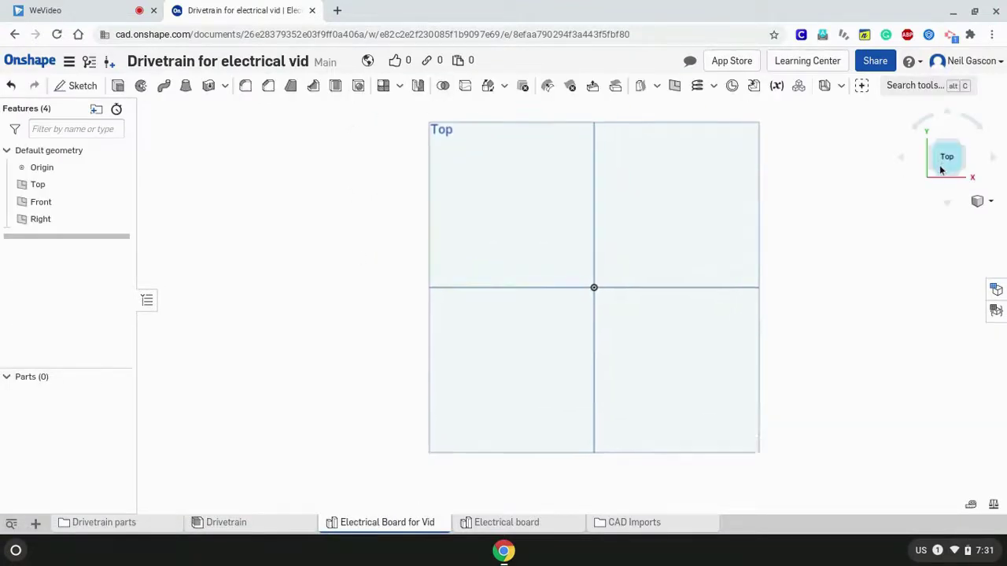
click(85, 88)
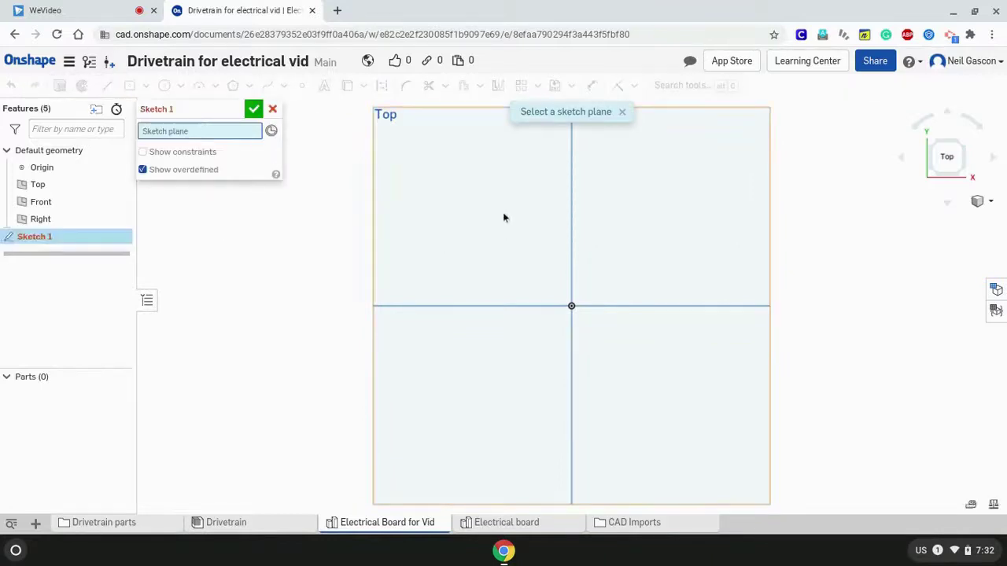
click(496, 236)
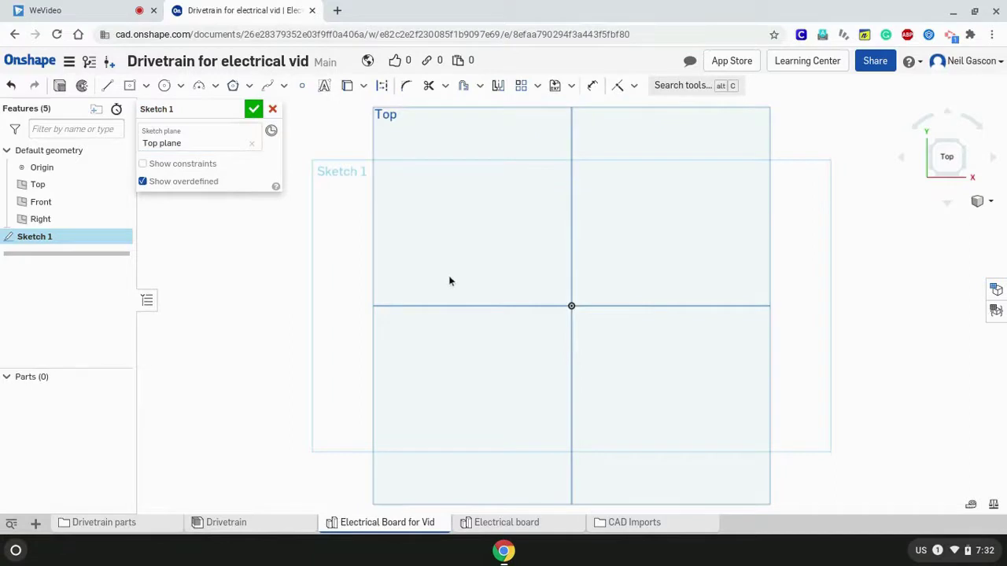
key(g)
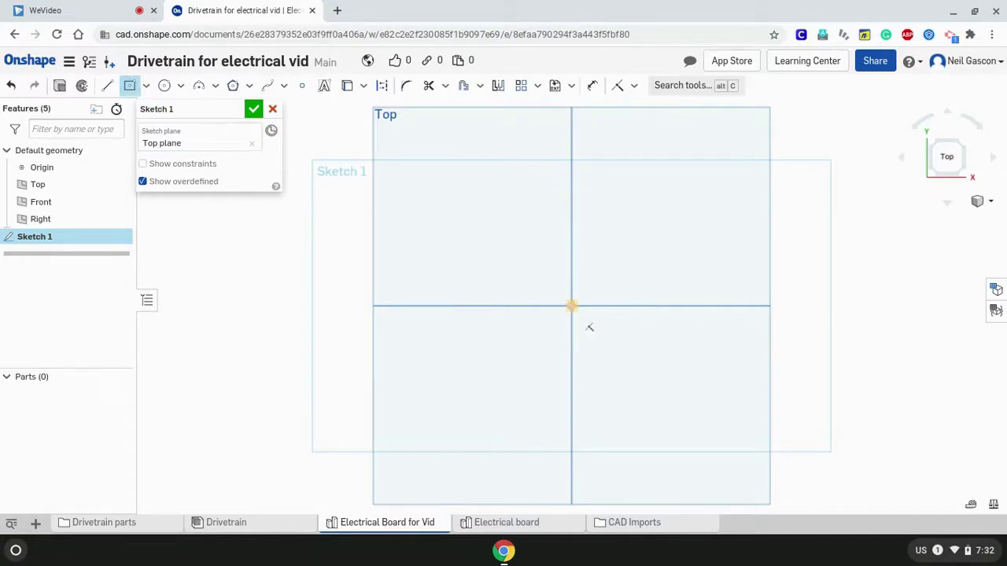
click(571, 305)
click(697, 484)
scroll(605, 272, down, 2)
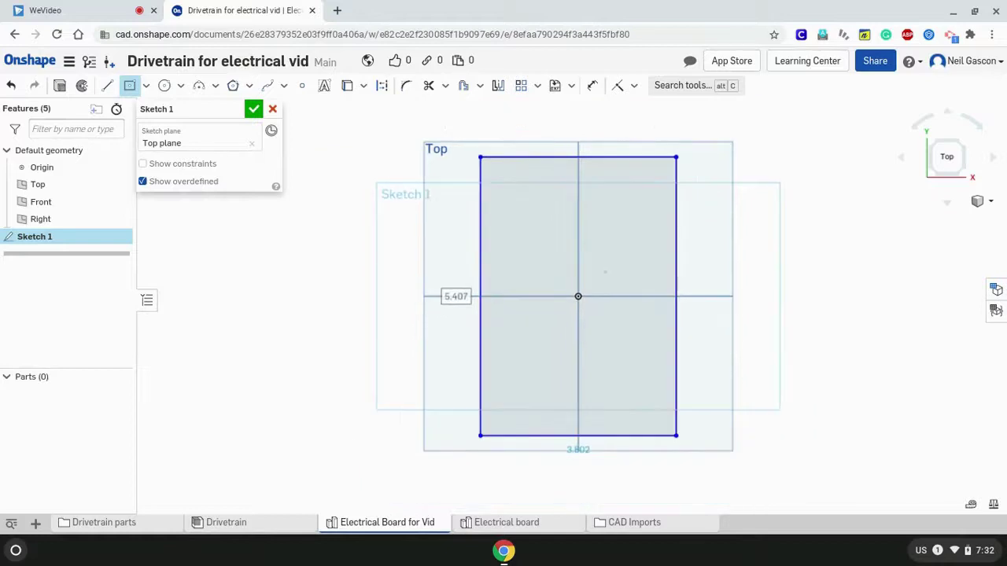
Inspect the open space inside the Drivetrain frame from the bottom view, and return to the Electrical Board for Vid sketch.
key(d)
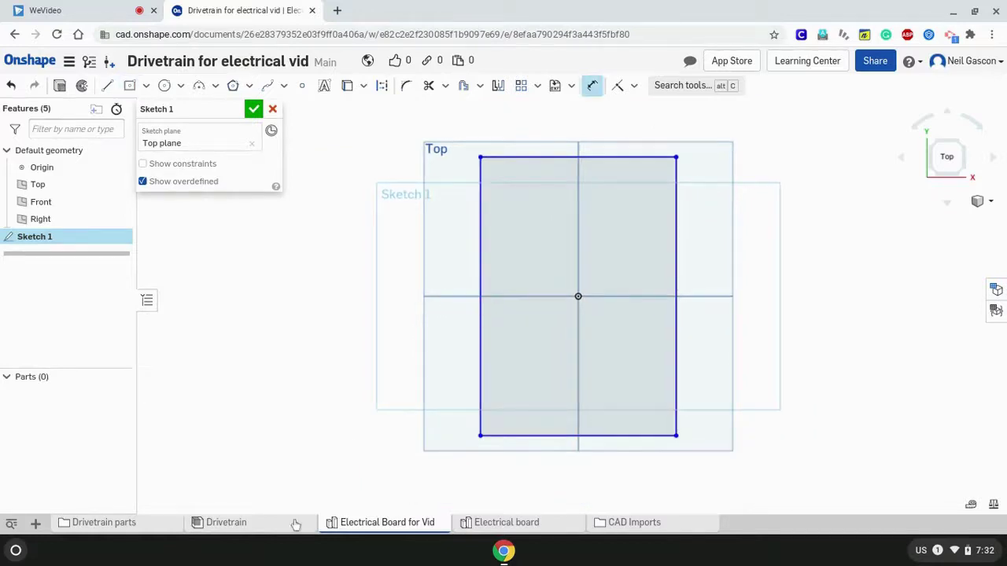
click(259, 524)
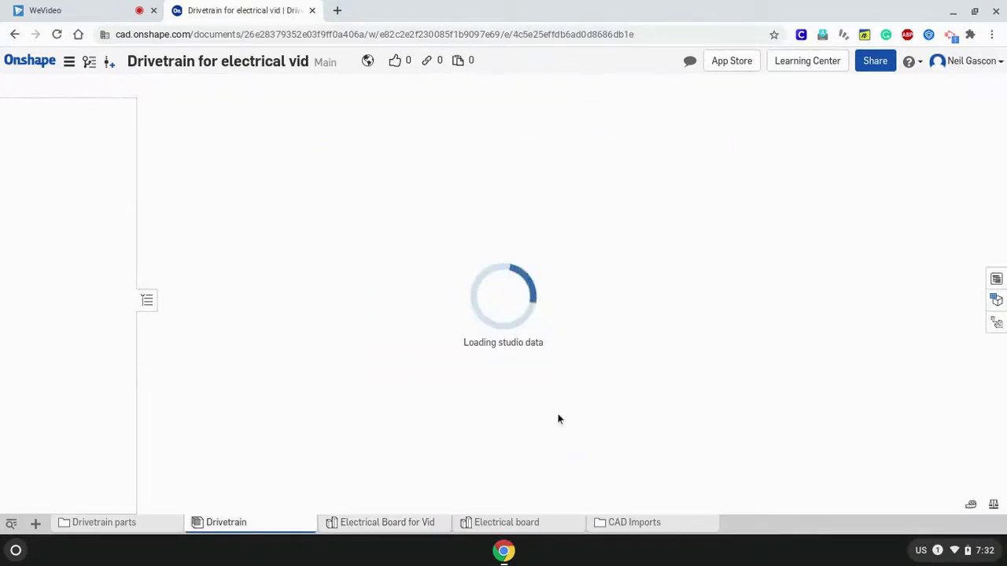
right_drag(530, 400, 586, 358)
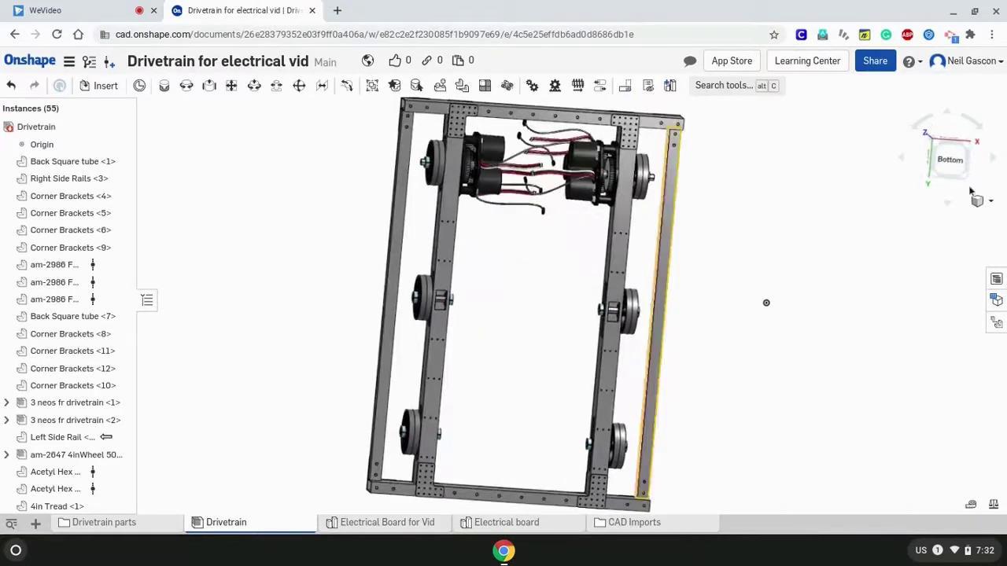
click(952, 160)
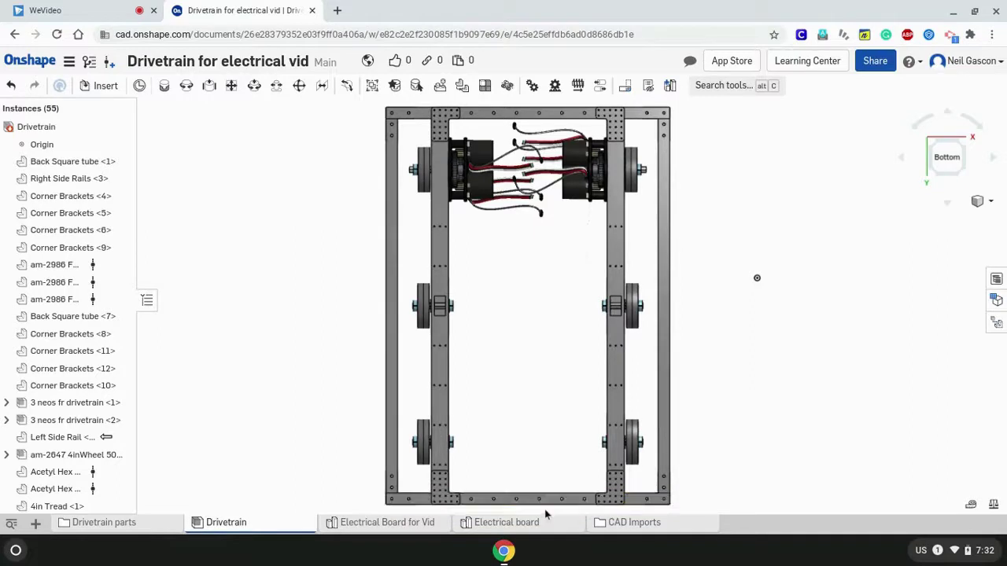
click(398, 522)
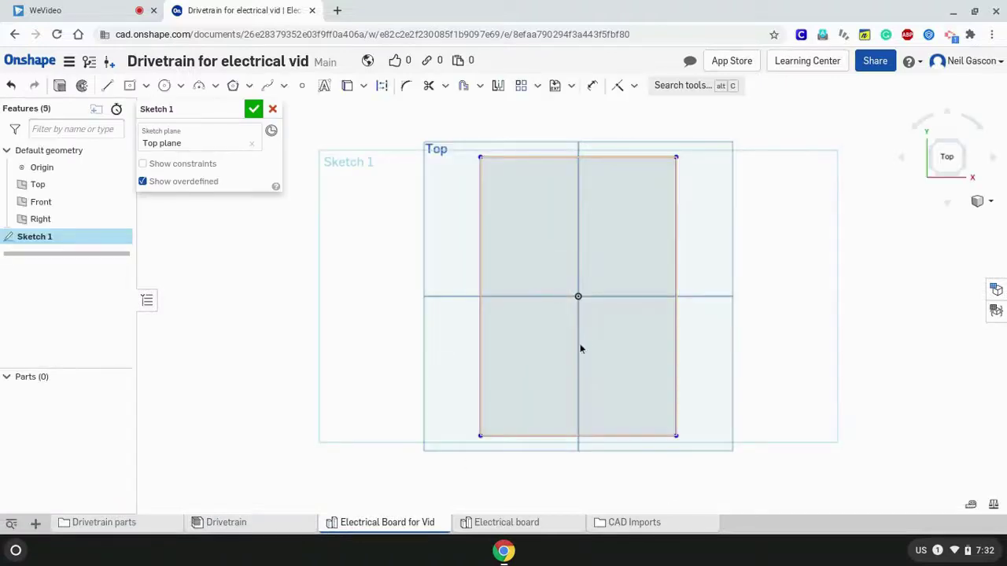
Dimension the rectangle's vertical edge to 35 in.
key(d)
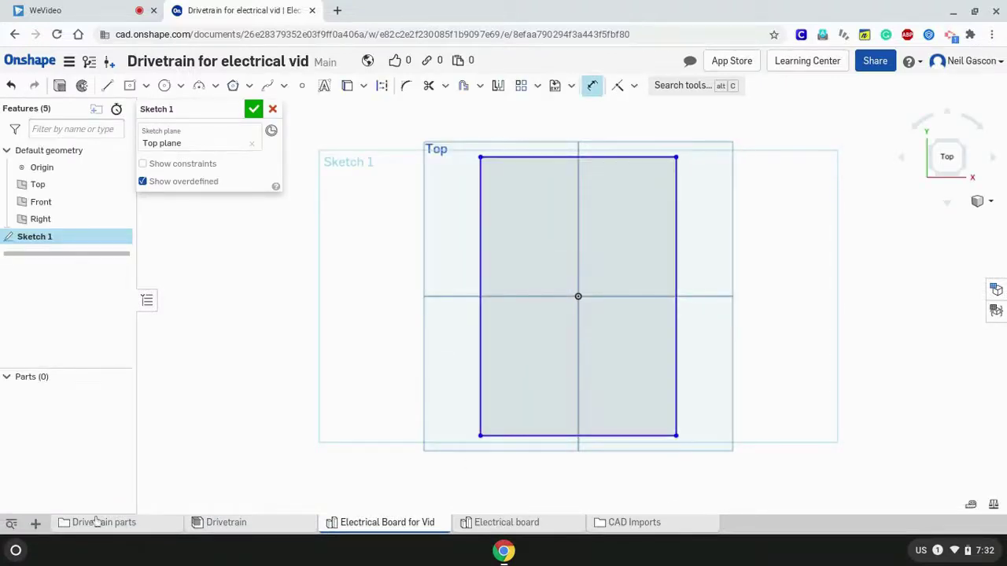
click(593, 87)
click(480, 270)
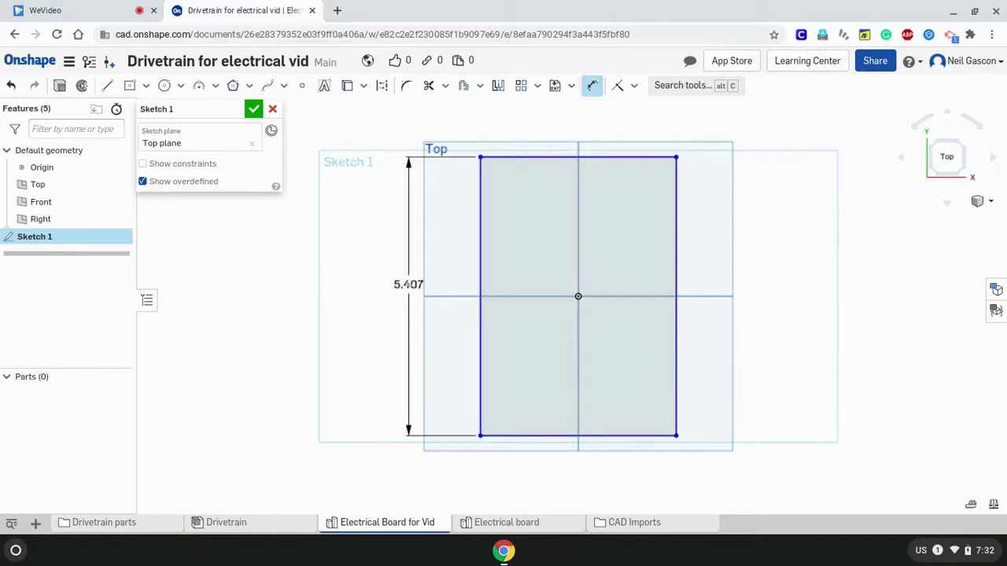
click(409, 293)
text(35)
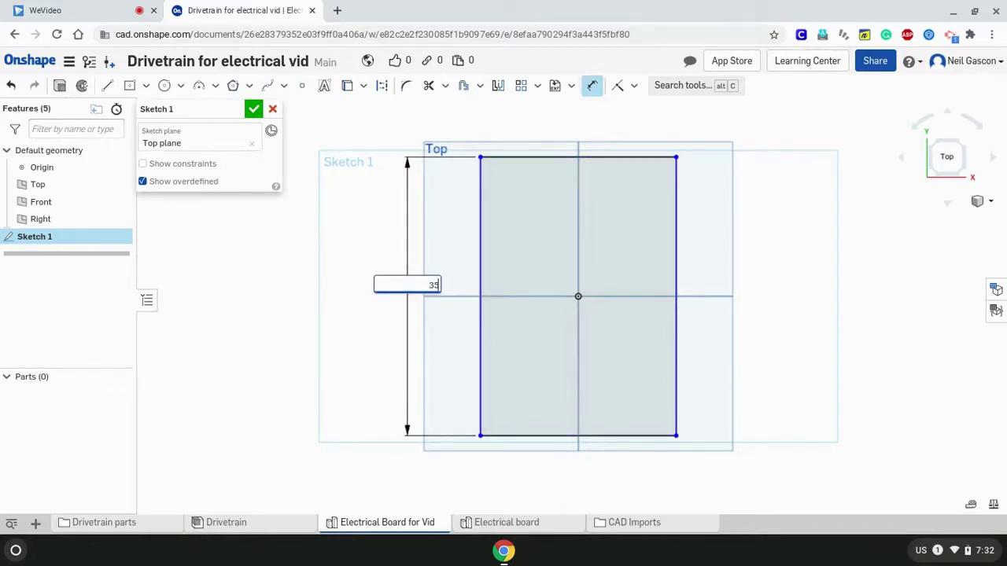
key(Return)
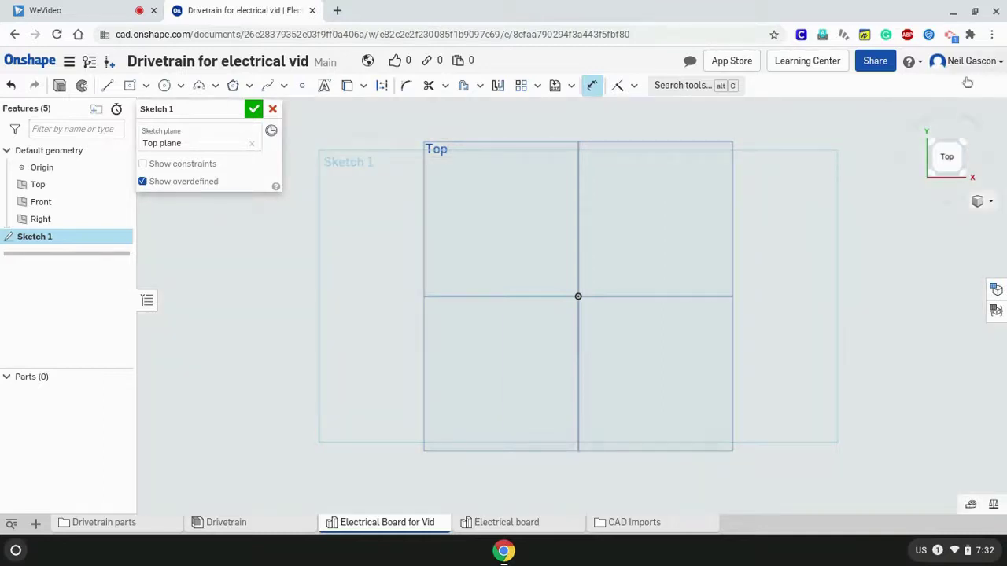
Dimension the rectangle's lower horizontal edge to 17 in.
click(946, 157)
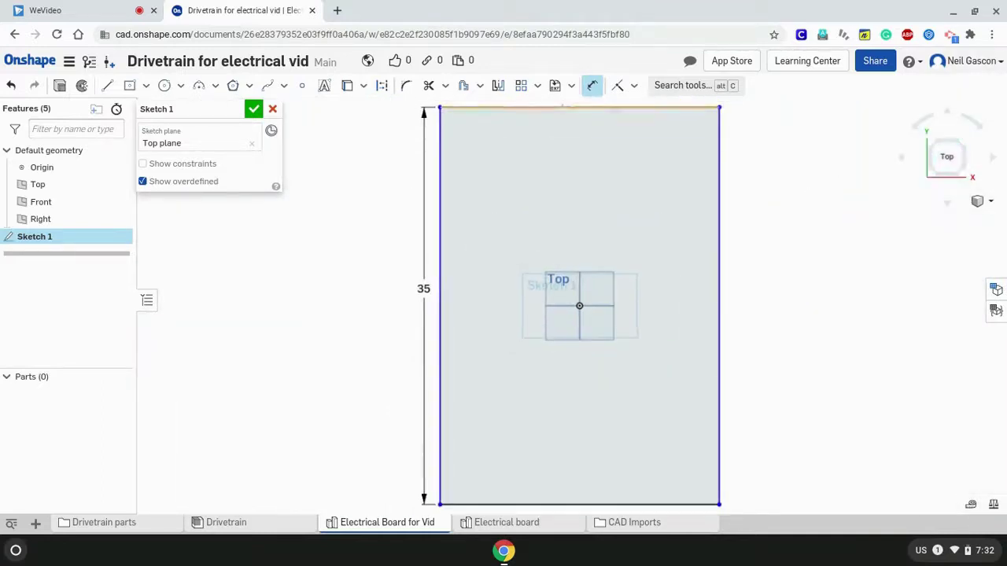
click(665, 505)
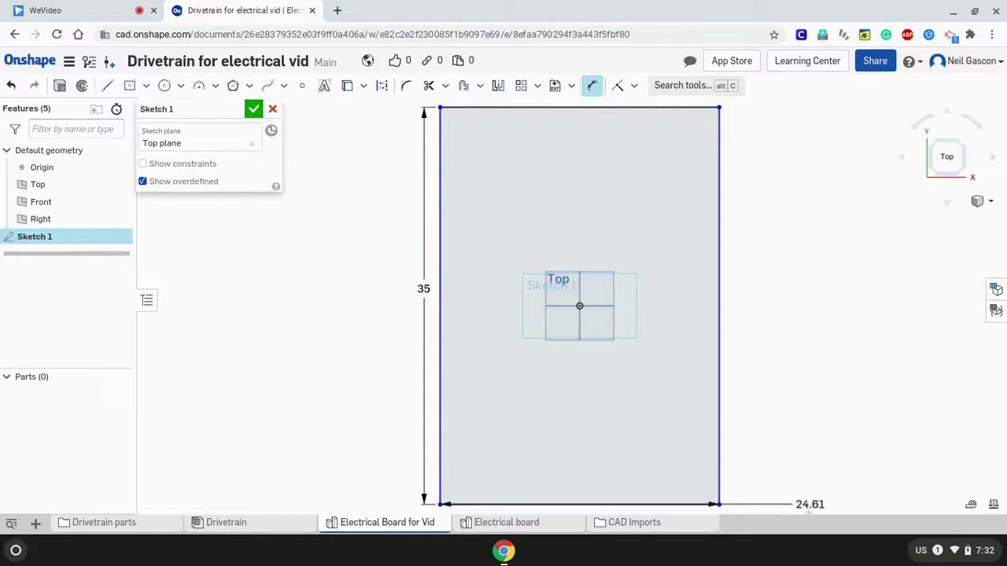
click(807, 512)
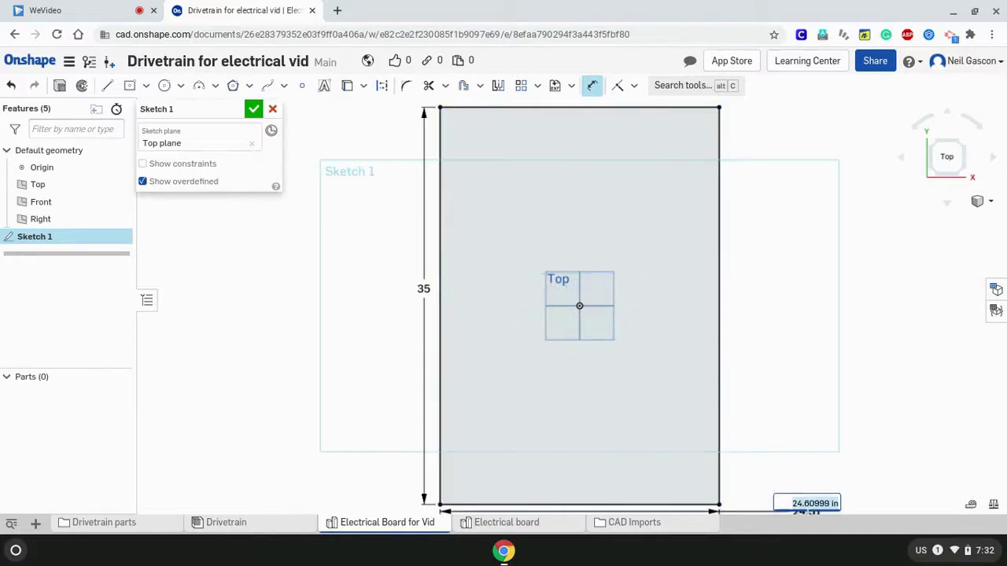
text(15)
key(Return)
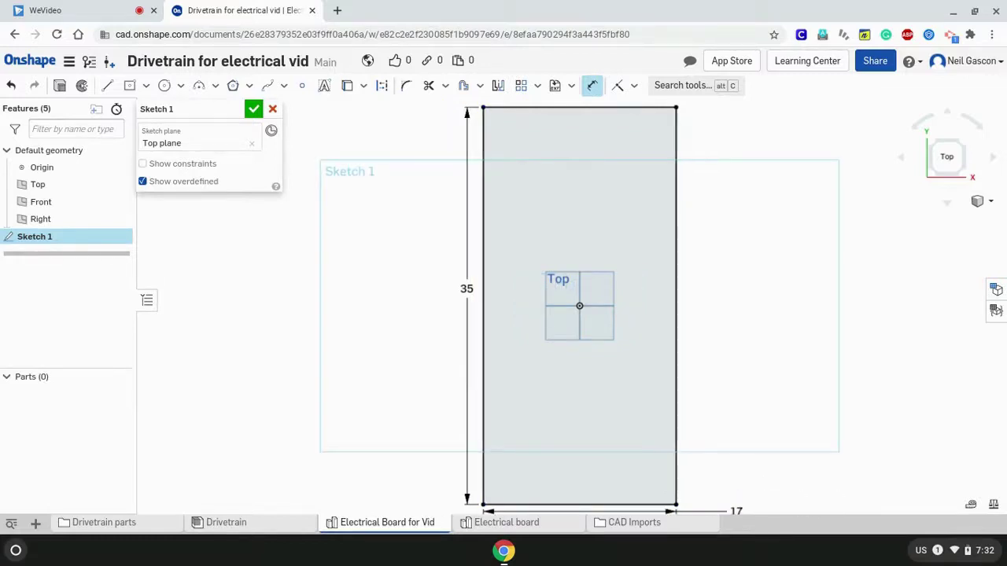
Sketch a four-segment stepped line across the board's upper-left corner, from the left edge to the top edge, with an upper ledge about 1.25 in long.
scroll(748, 327, down, 2)
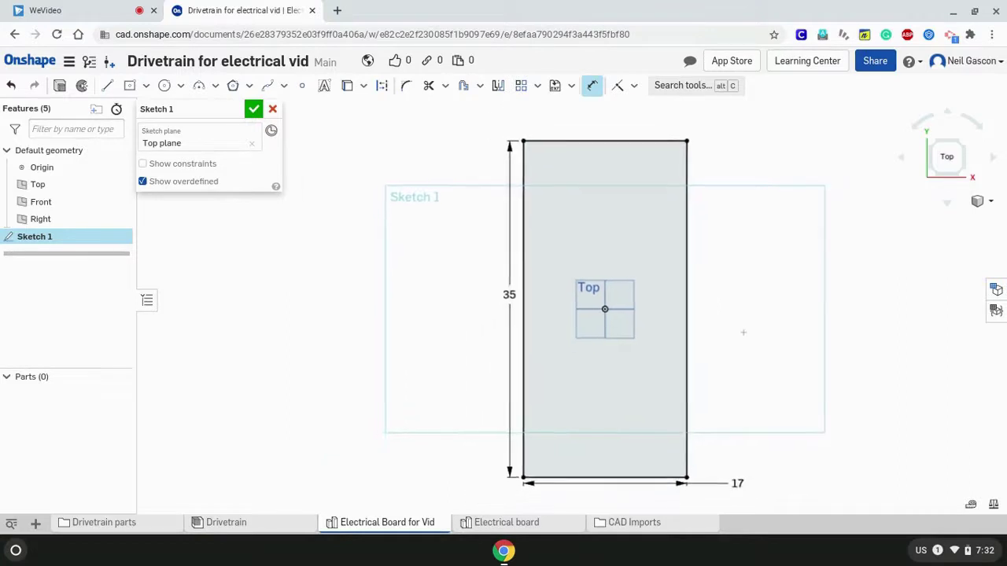
click(946, 156)
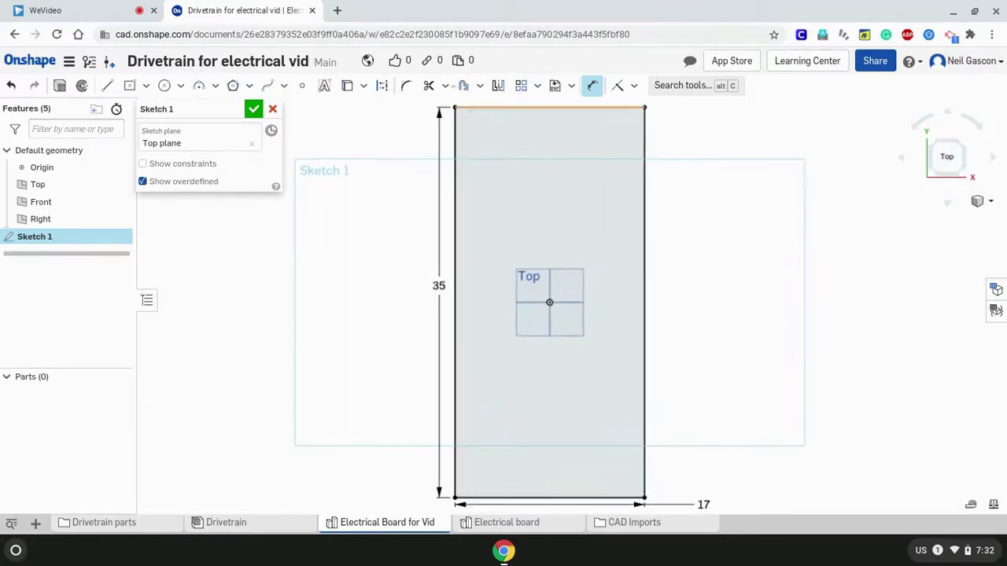
click(108, 86)
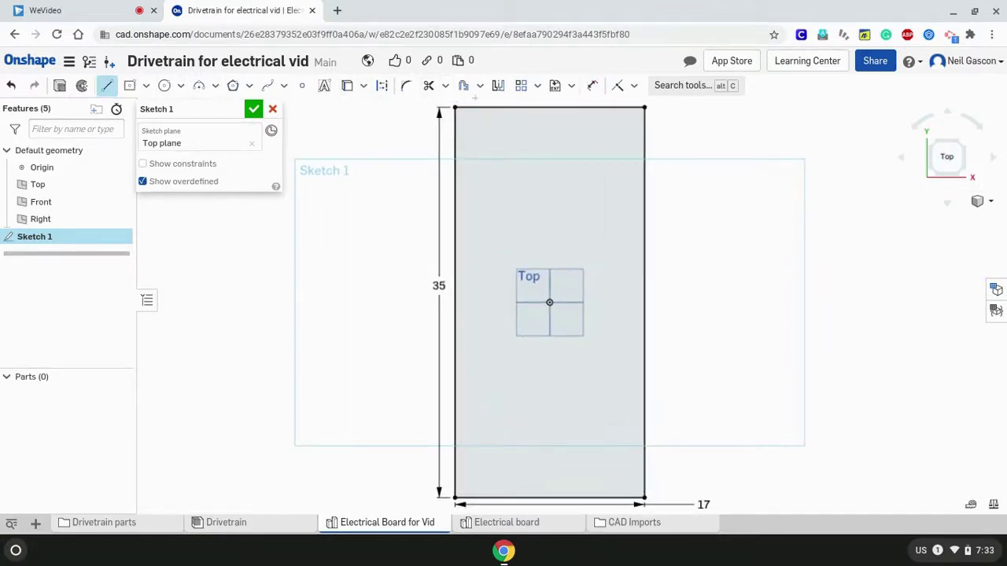
scroll(480, 102, up, 3)
scroll(480, 102, up, 1)
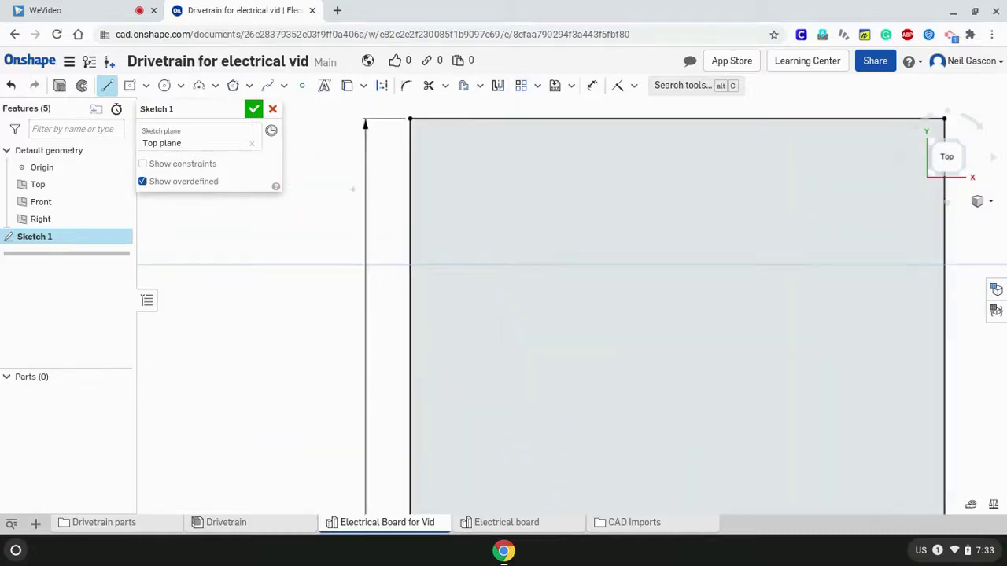
click(411, 263)
click(472, 264)
click(472, 171)
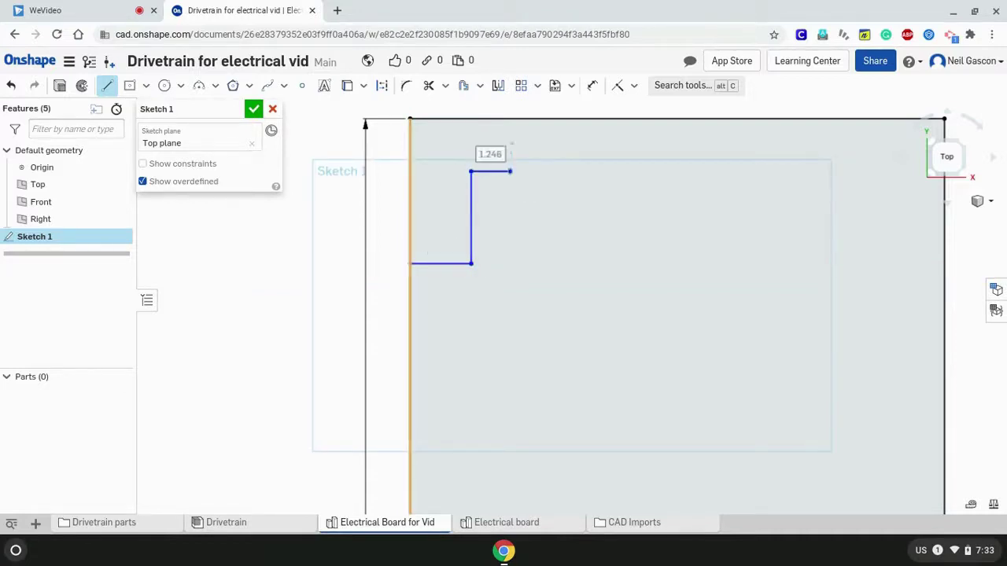
click(526, 148)
key(d)
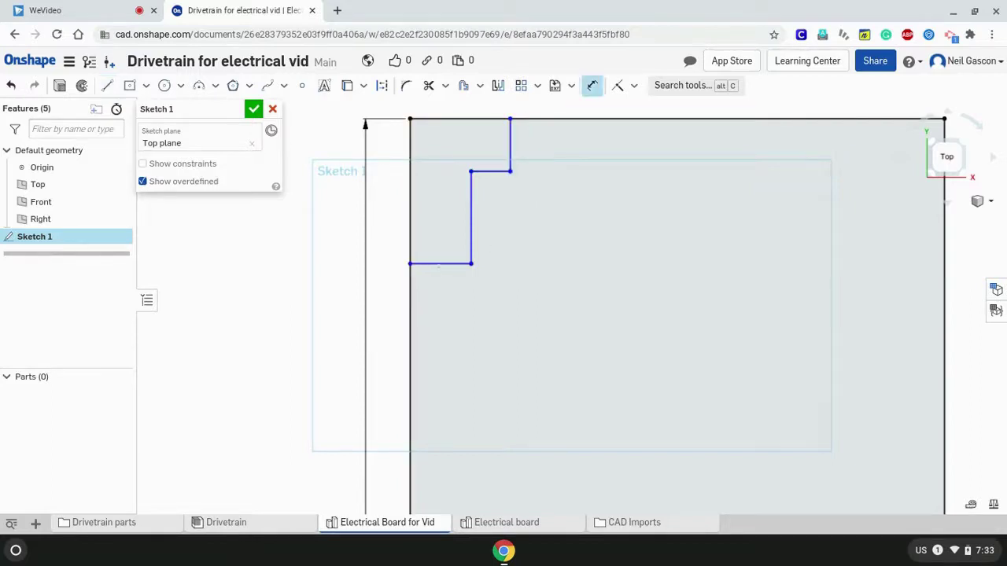
Dimension the stepped line's lower horizontal segment to 1.5 in and the vertical segment rising from its inner end to 2 in.
click(433, 264)
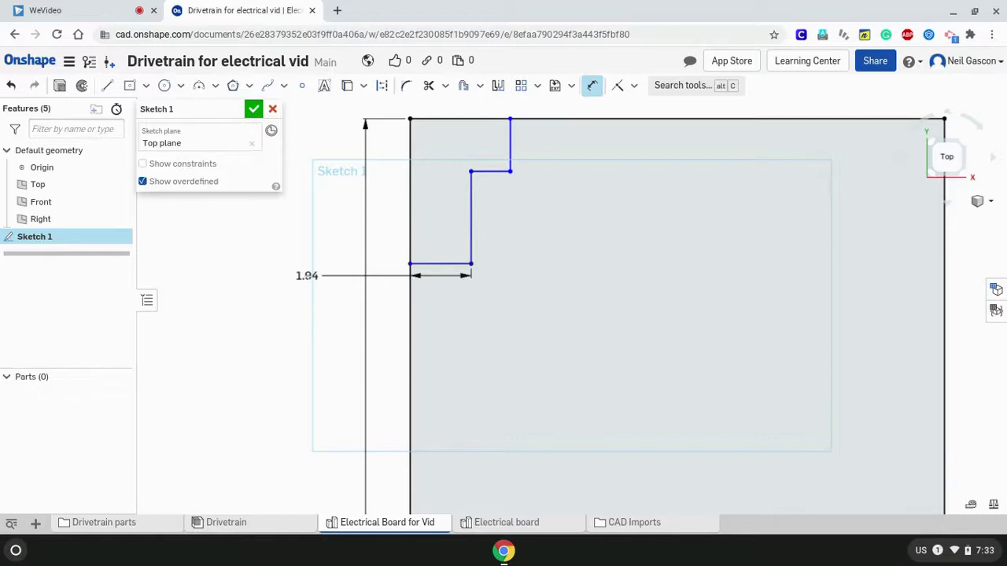
click(306, 276)
text(1.5)
key(Return)
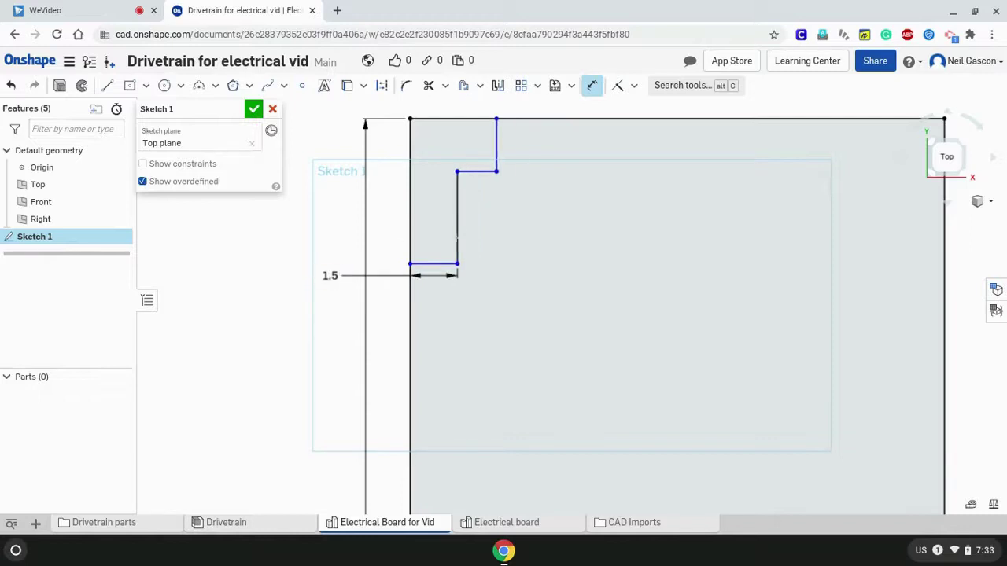
click(457, 218)
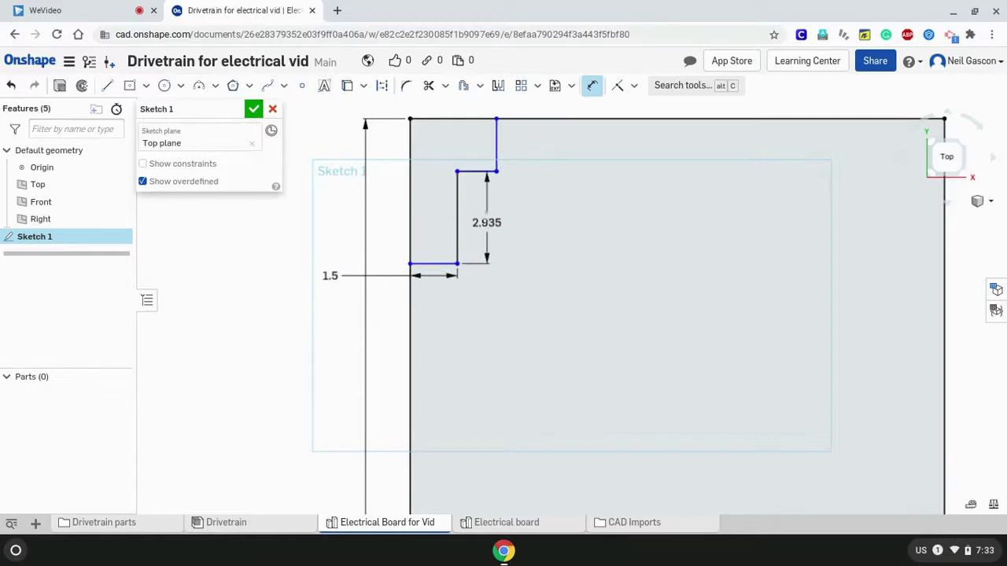
click(484, 215)
text(2)
key(Return)
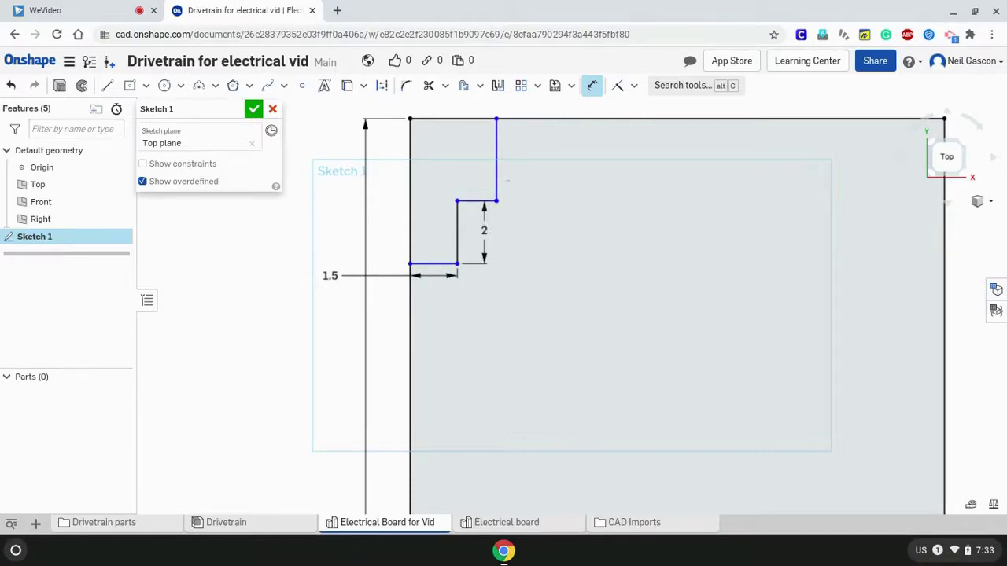
Dimension the stepped line's upper horizontal ledge to 1 in.
click(476, 200)
click(563, 210)
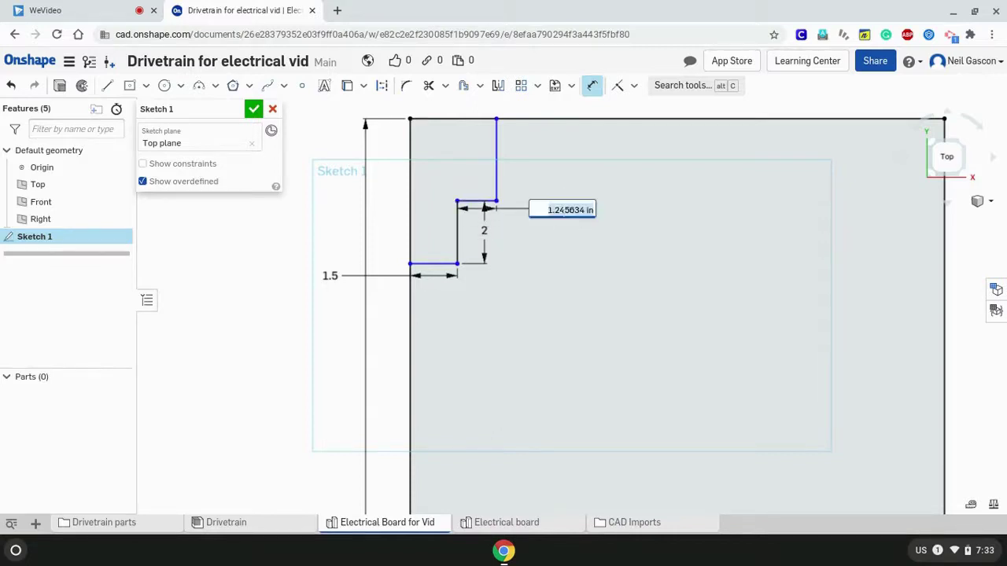
text(1)
key(Return)
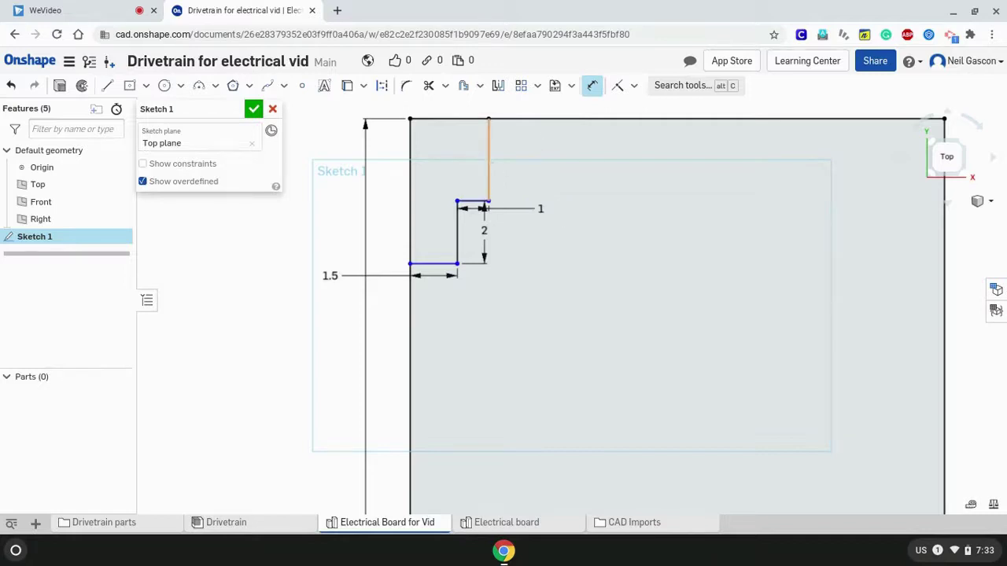
key(Escape)
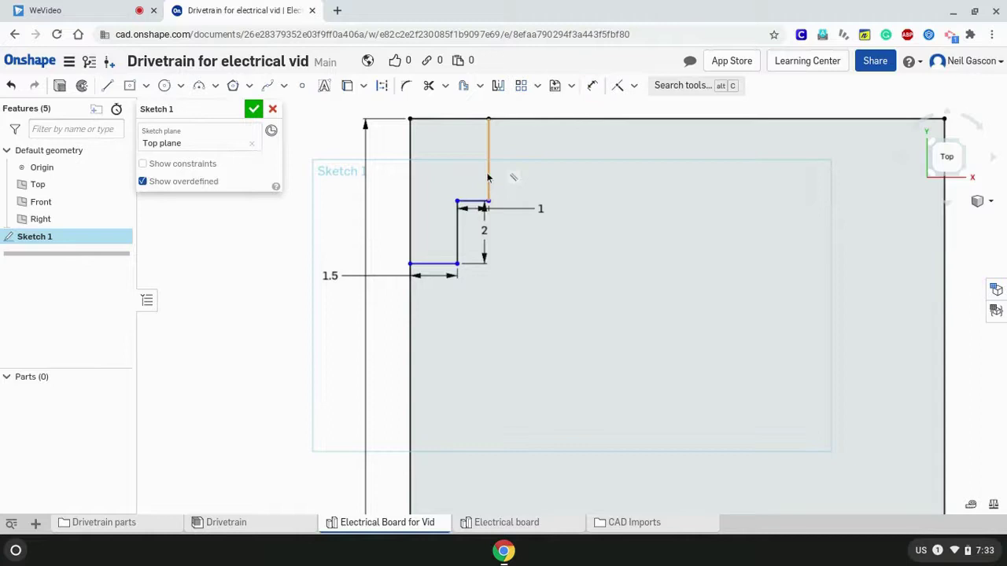
key(u)
click(512, 175)
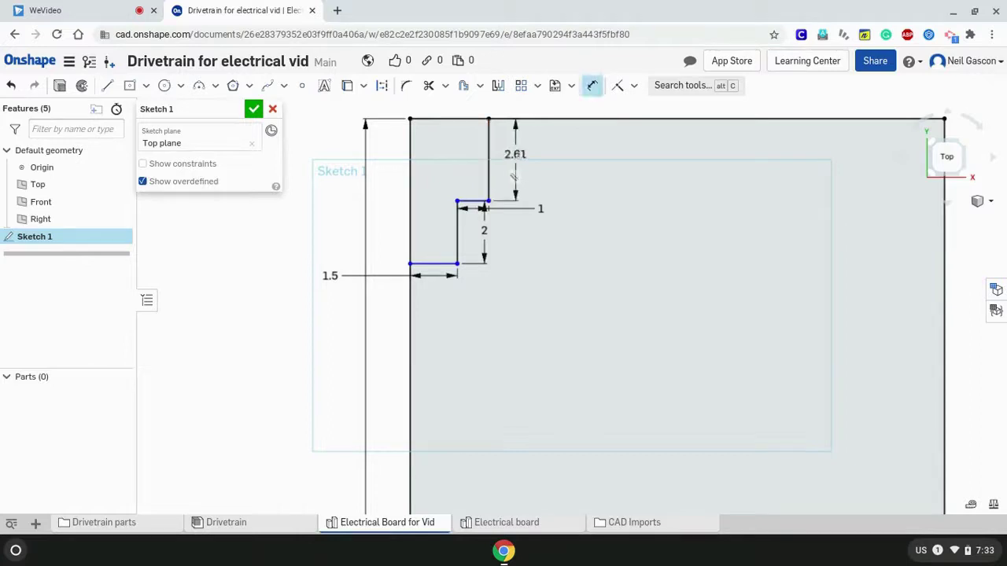
key(Escape)
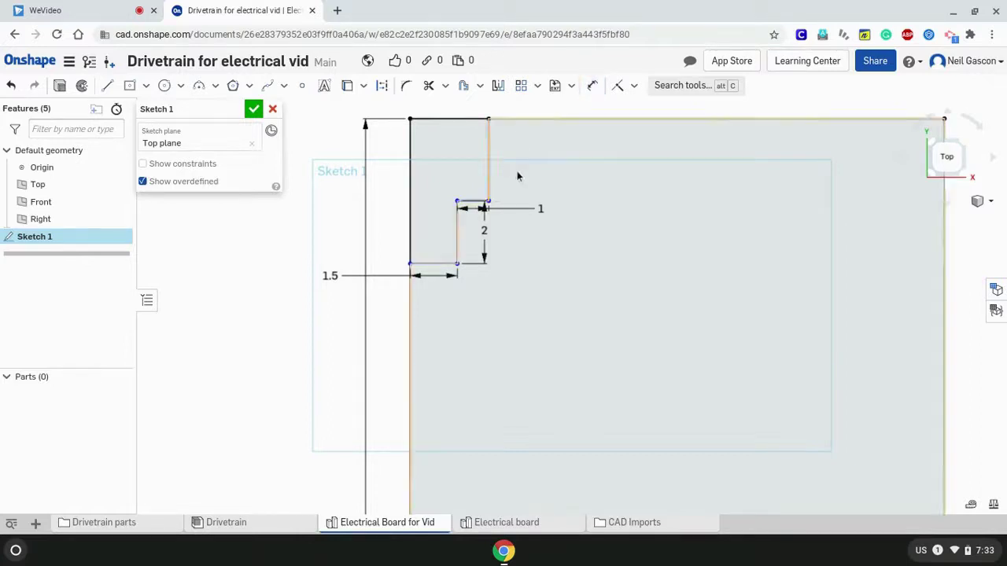
Constrain the stepped line's topmost vertical segment equal to the upper ledge, and move the ledge's 1 in dimension label directly above it.
key(e)
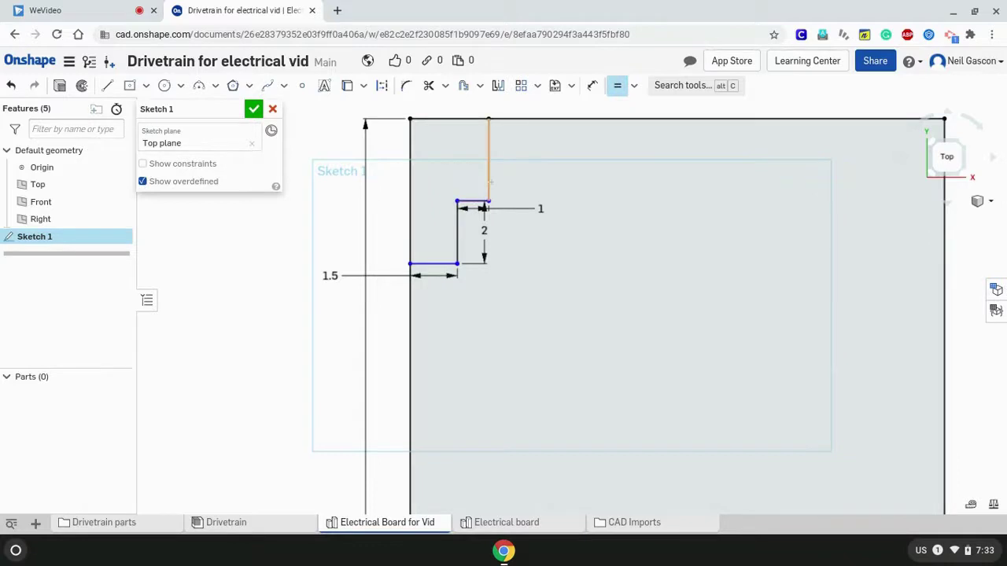
click(472, 202)
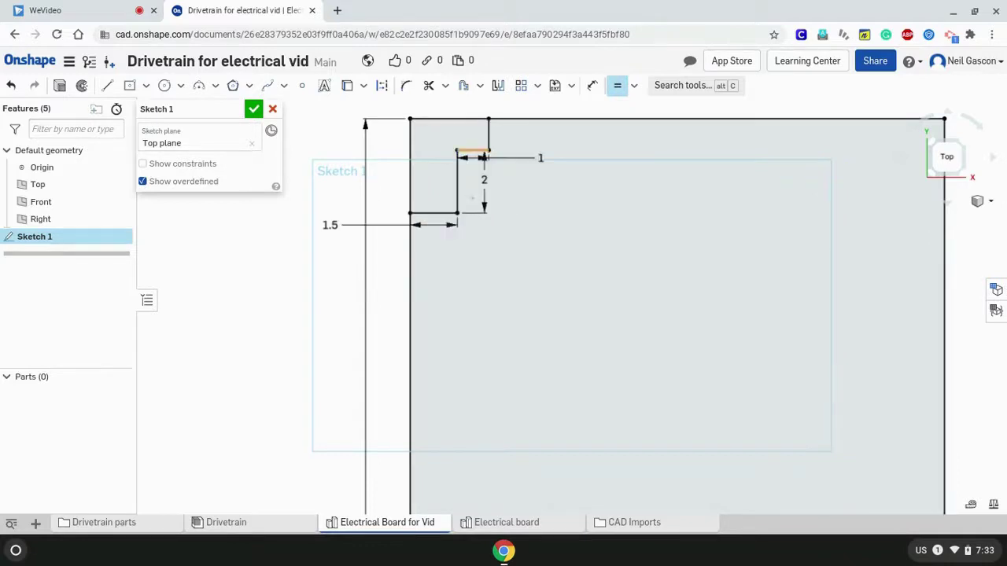
scroll(660, 193, down, 1)
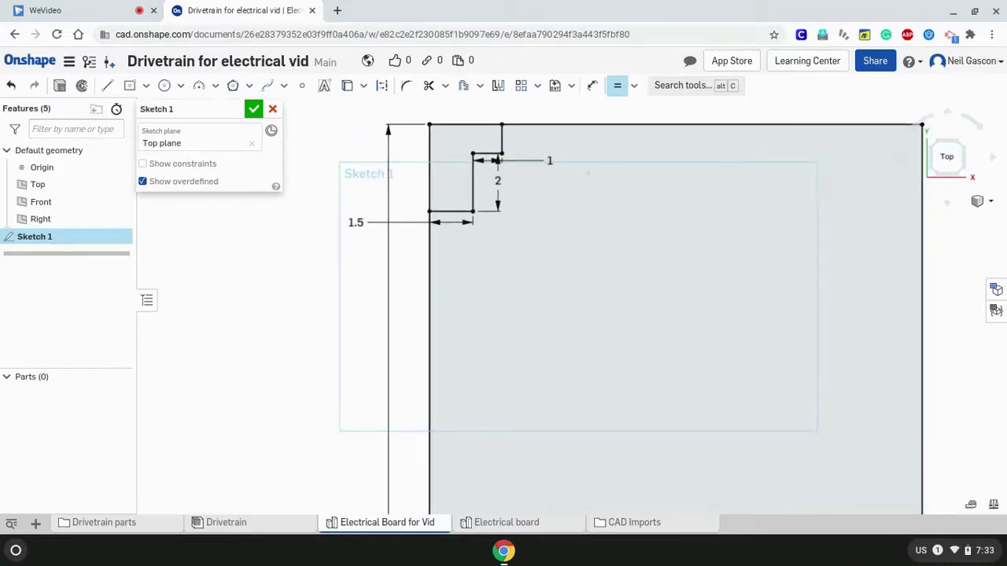
key(Escape)
drag(551, 161, 485, 139)
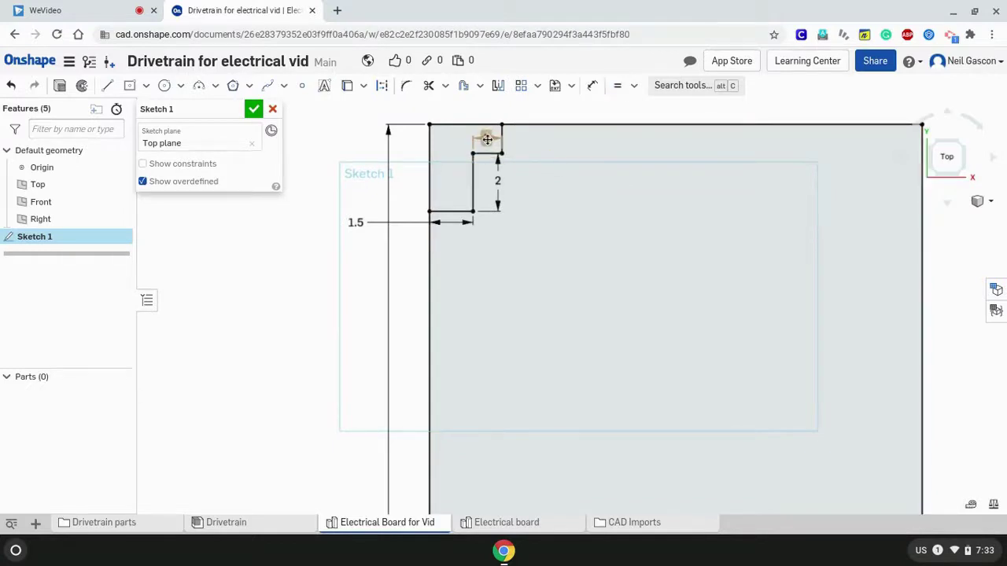
Mirror the four stepped cutout segments across the vertical centerline through the origin to the board's upper-right corner.
scroll(863, 265, down, 1)
click(949, 160)
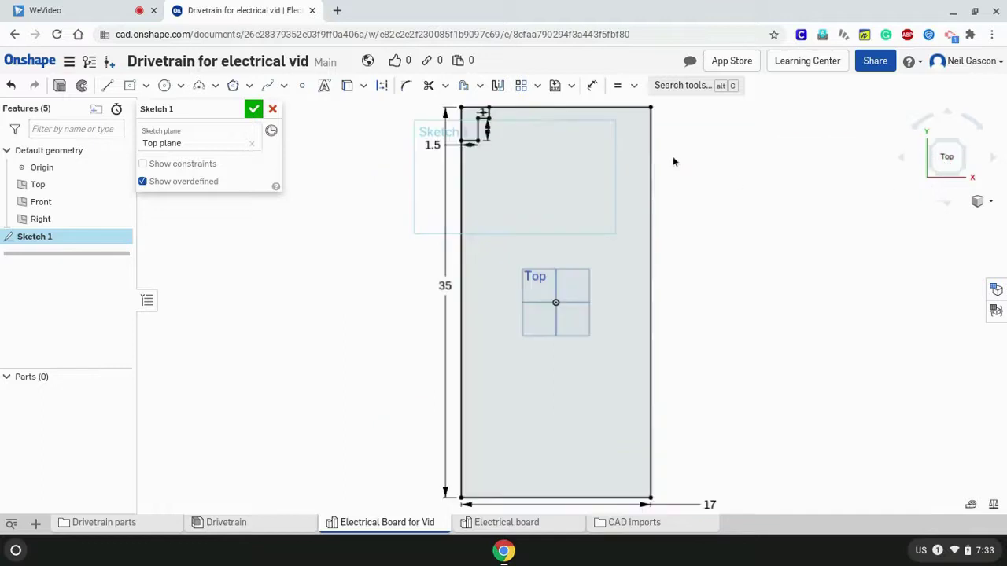
click(497, 85)
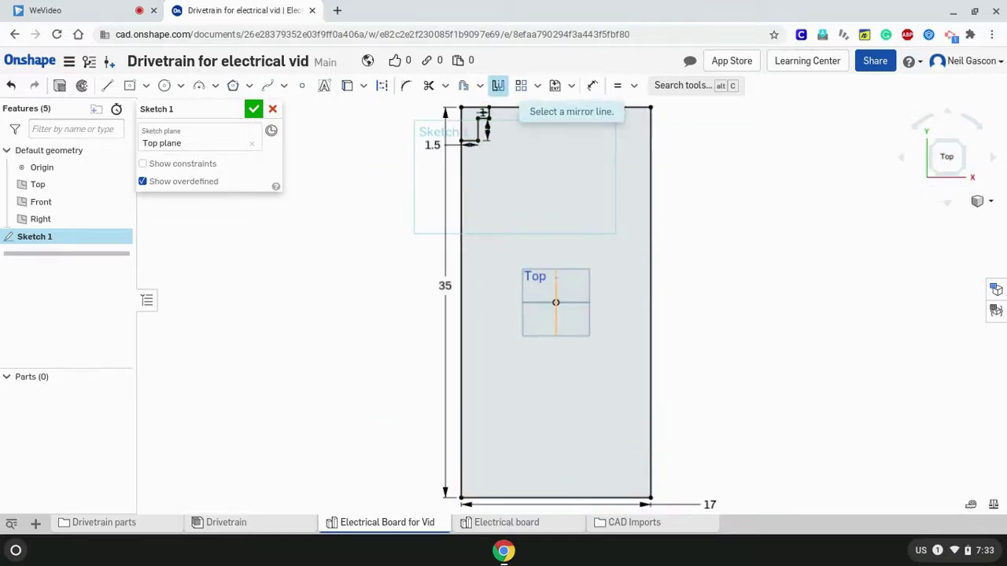
click(556, 319)
scroll(473, 99, up, 5)
scroll(473, 100, up, 1)
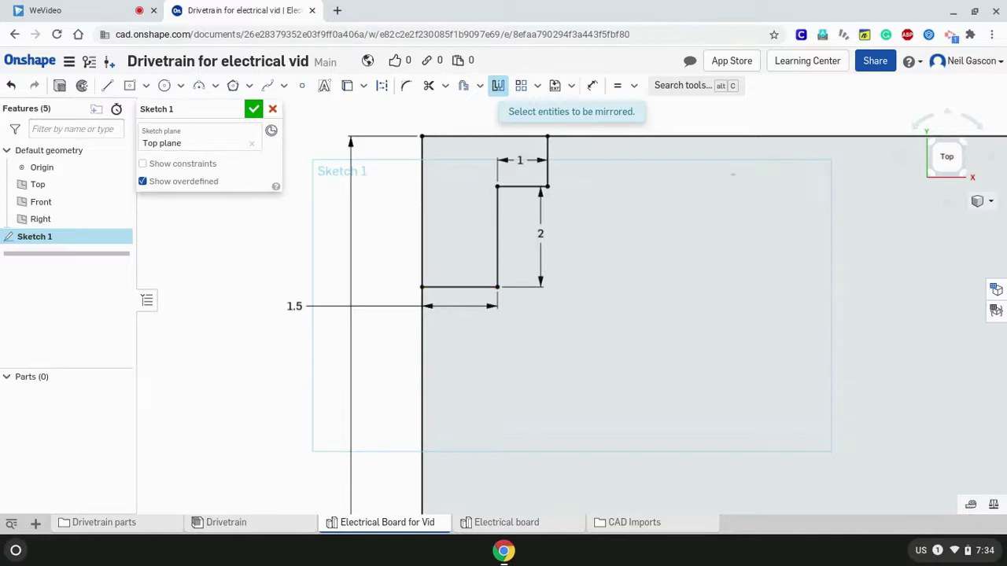
scroll(768, 132, down, 3)
click(947, 157)
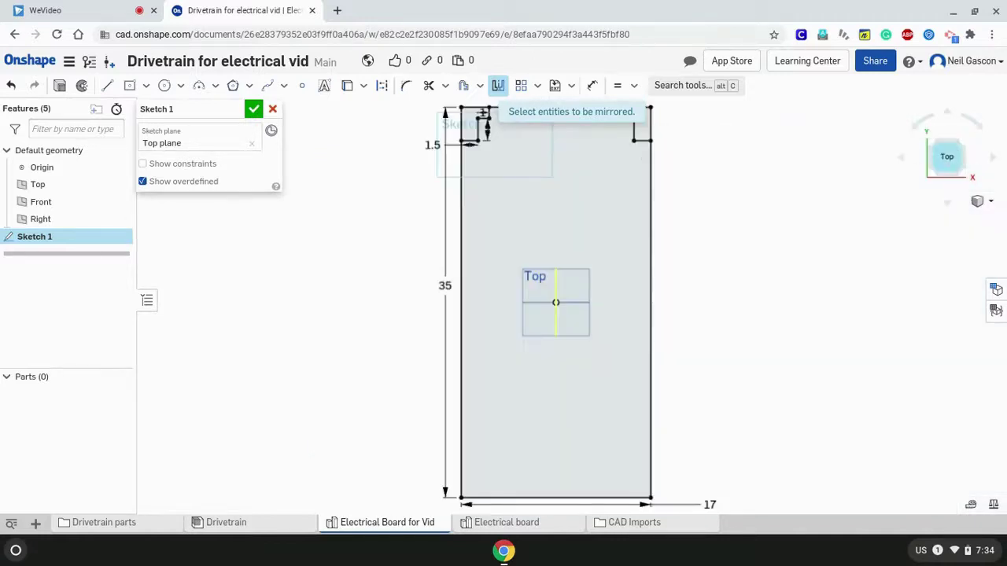
key(Escape)
scroll(699, 142, down, 1)
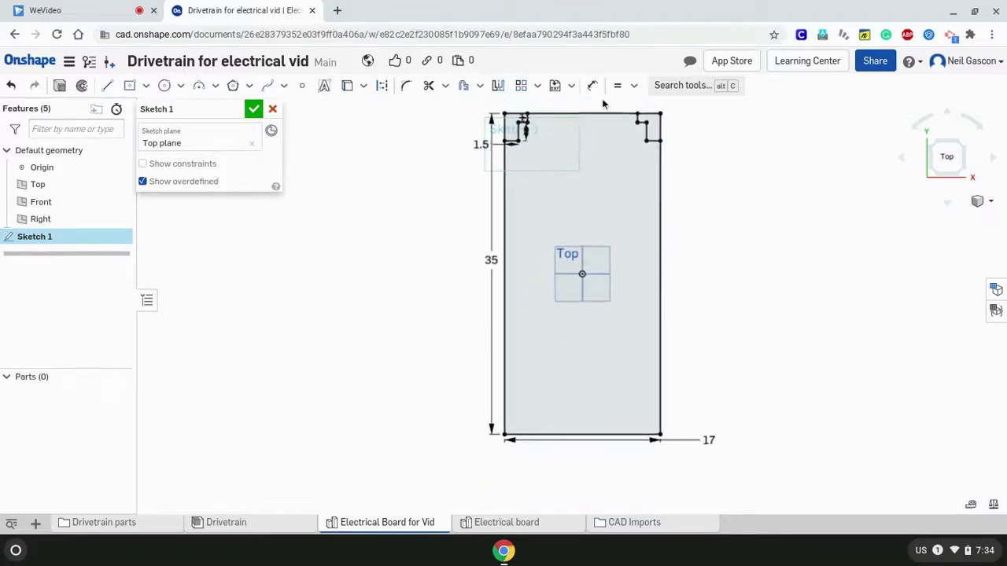
Start a new solid extrusion of the board sketch, excluding both stepped corner regions at its upper edge.
scroll(603, 104, up, 3)
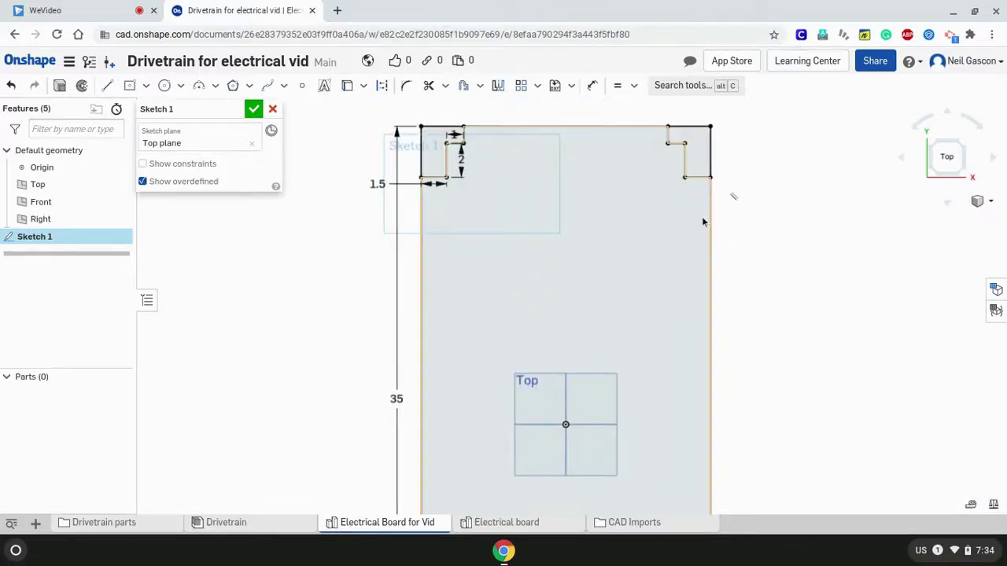
click(59, 89)
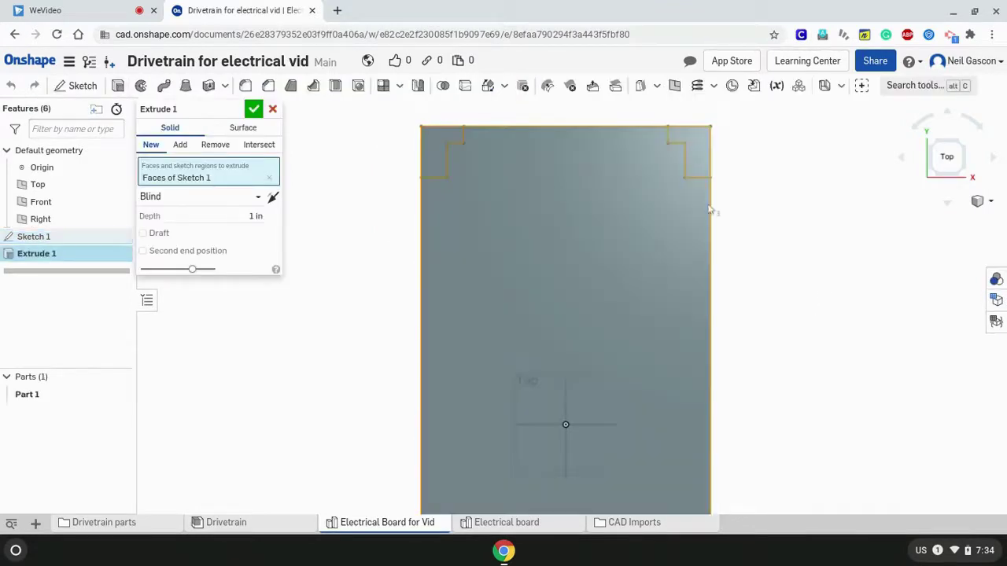
click(697, 147)
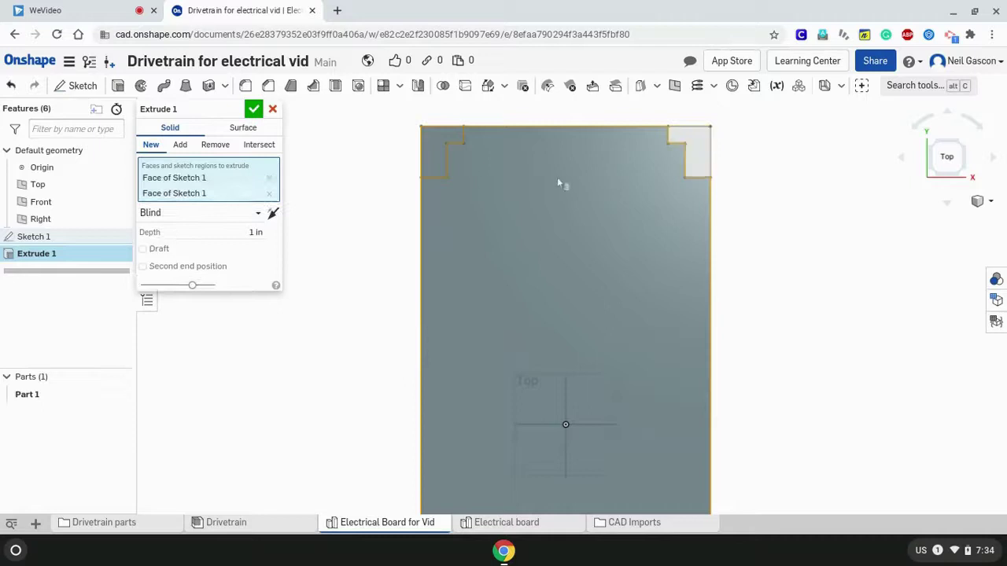
Make the board extrusion symmetric with a depth of 0.125 in and complete it.
right_drag(802, 184, 772, 187)
click(967, 165)
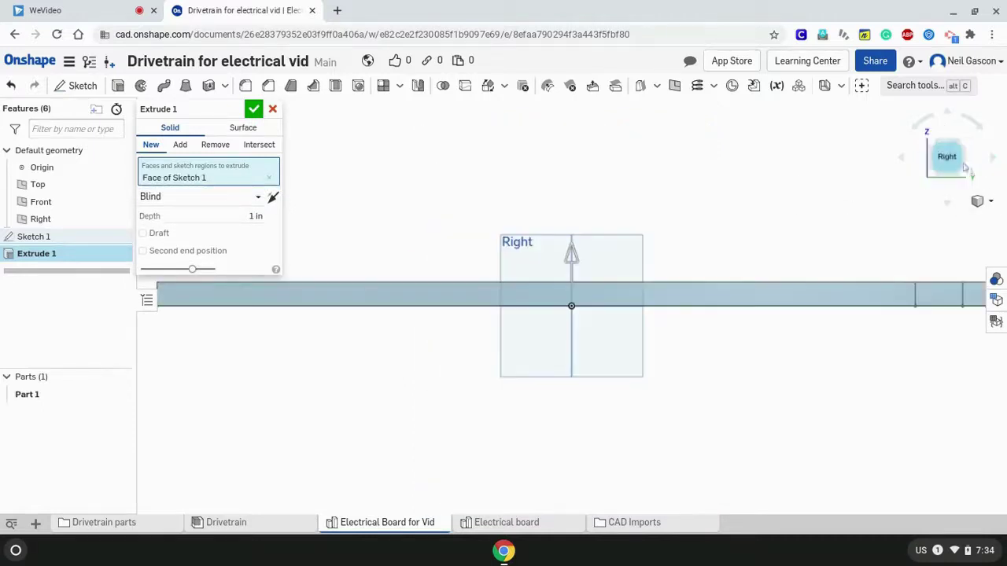
click(201, 198)
click(196, 239)
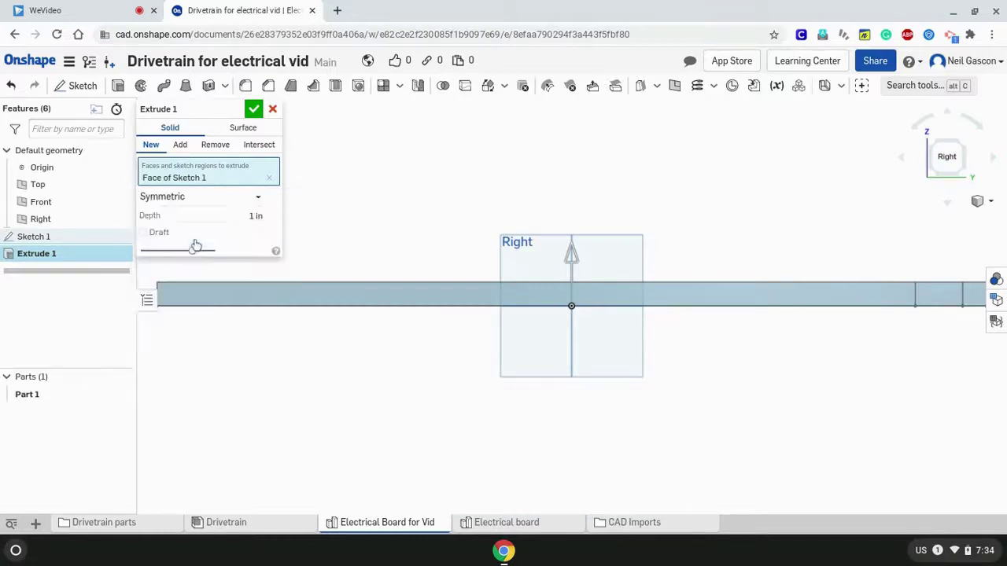
click(244, 217)
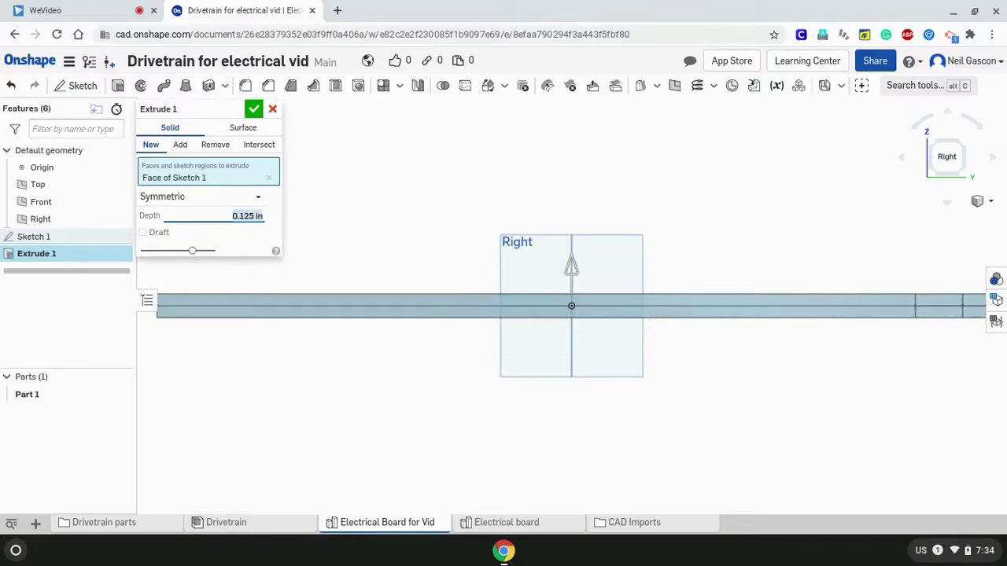
right_drag(378, 197, 329, 305)
key(Return)
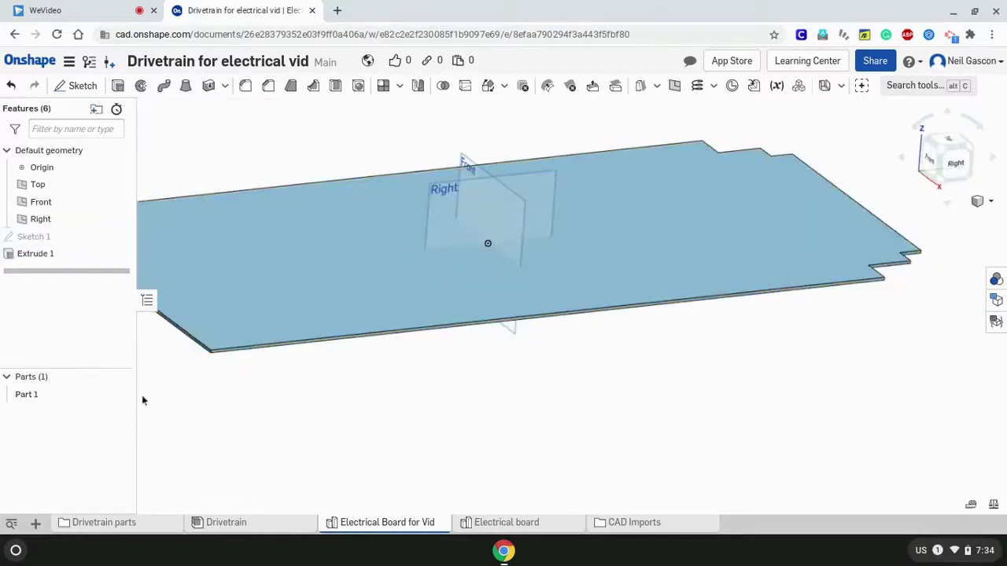
Rename the extruded part as Electrical Board.
right_click(98, 395)
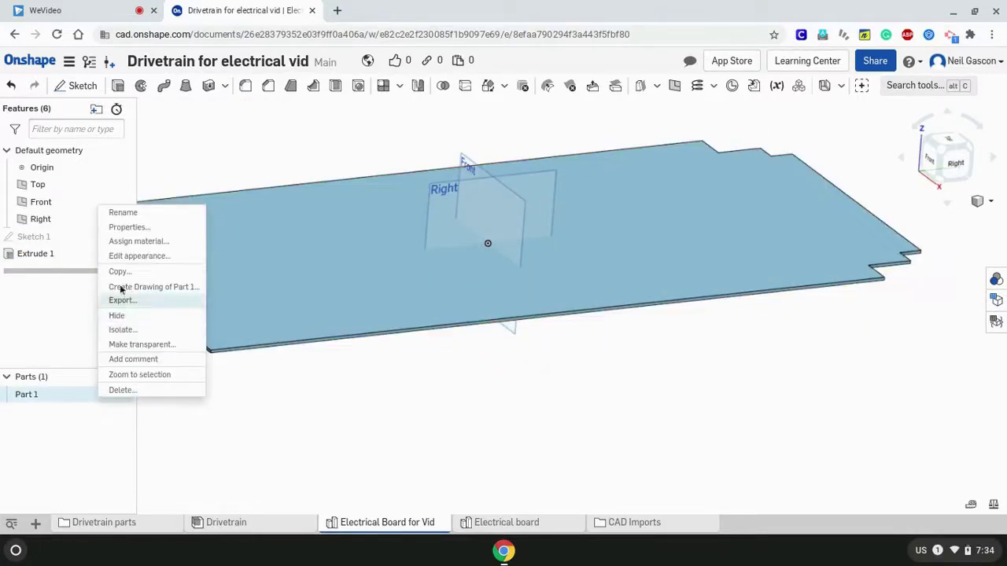
click(126, 213)
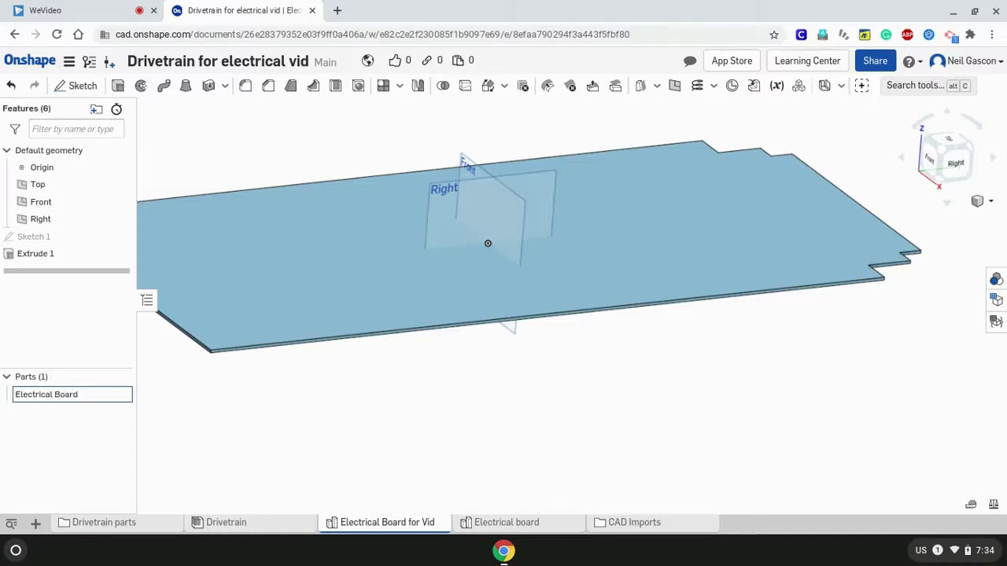
click(941, 158)
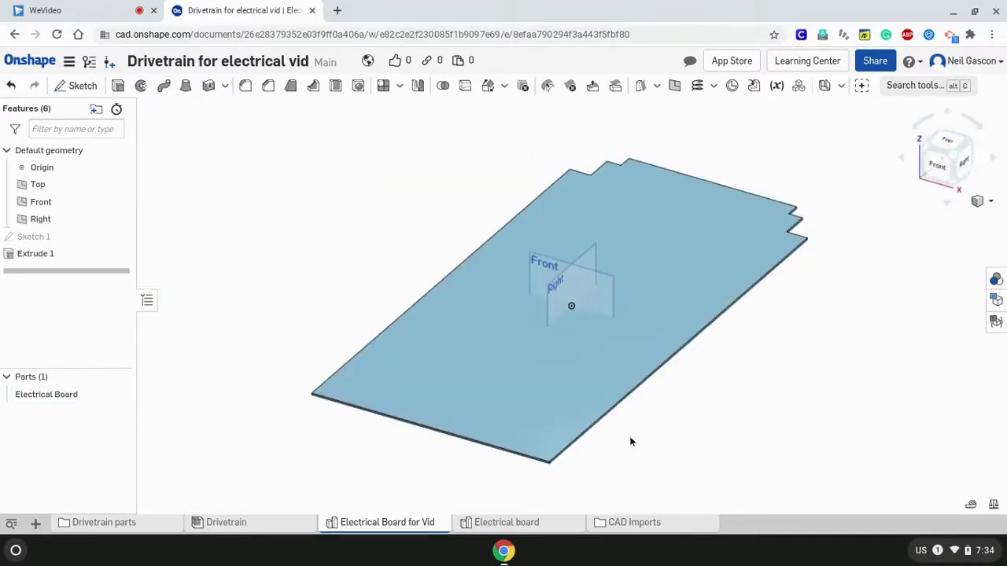
Assign Polycarbonate from the Onshape Material Library to the Electrical Board part.
right_click(64, 394)
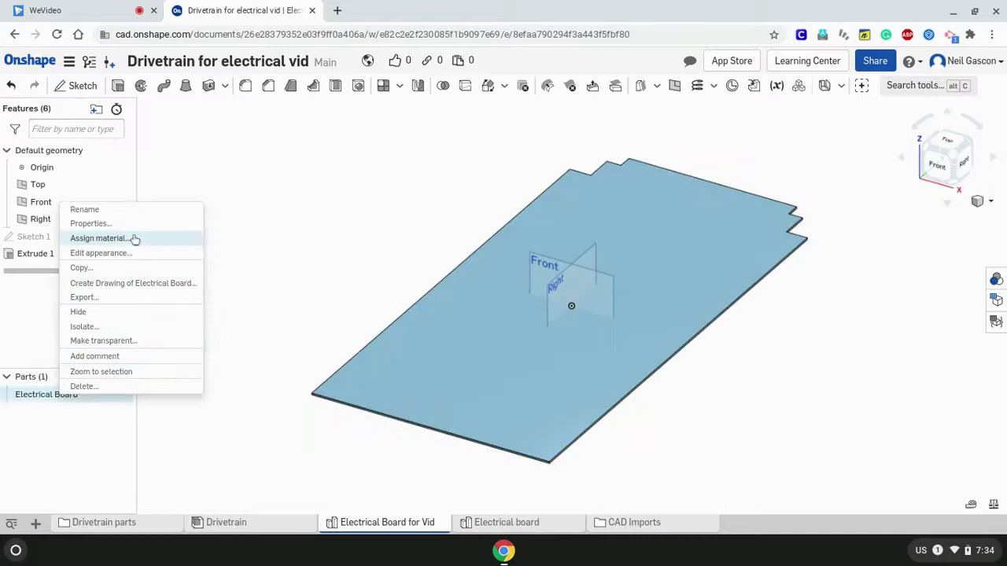
click(258, 425)
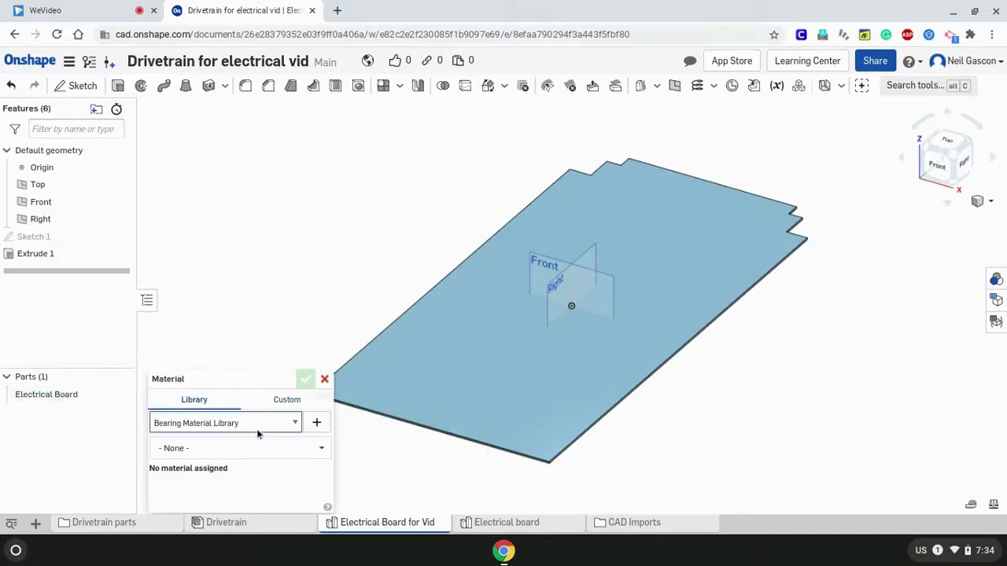
click(240, 403)
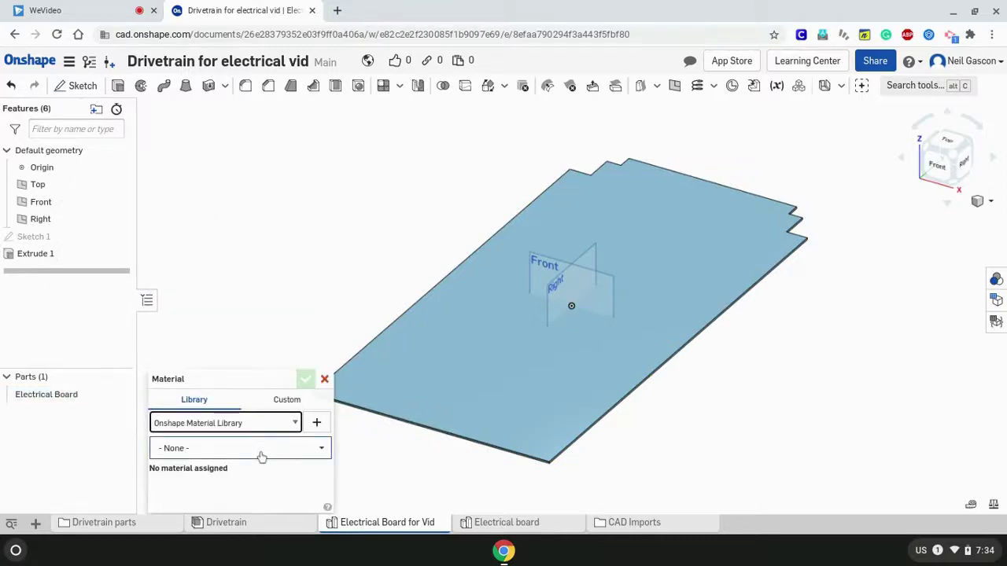
click(268, 448)
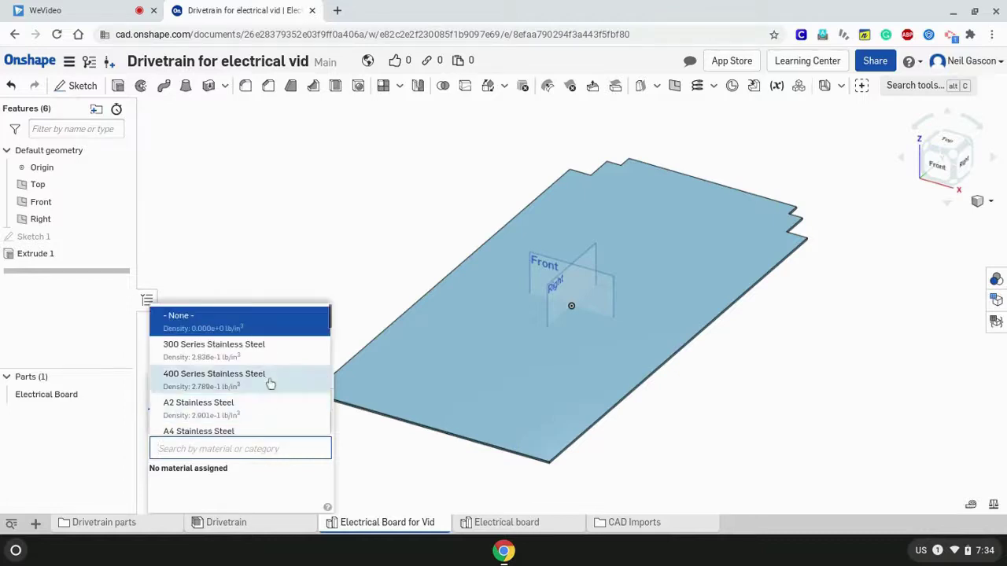
text(polyc)
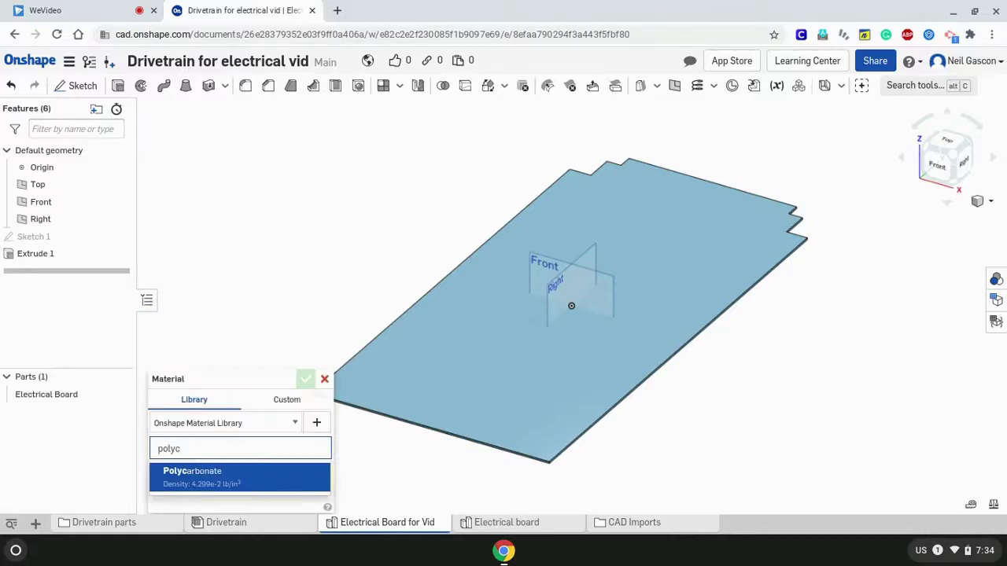
key(Return)
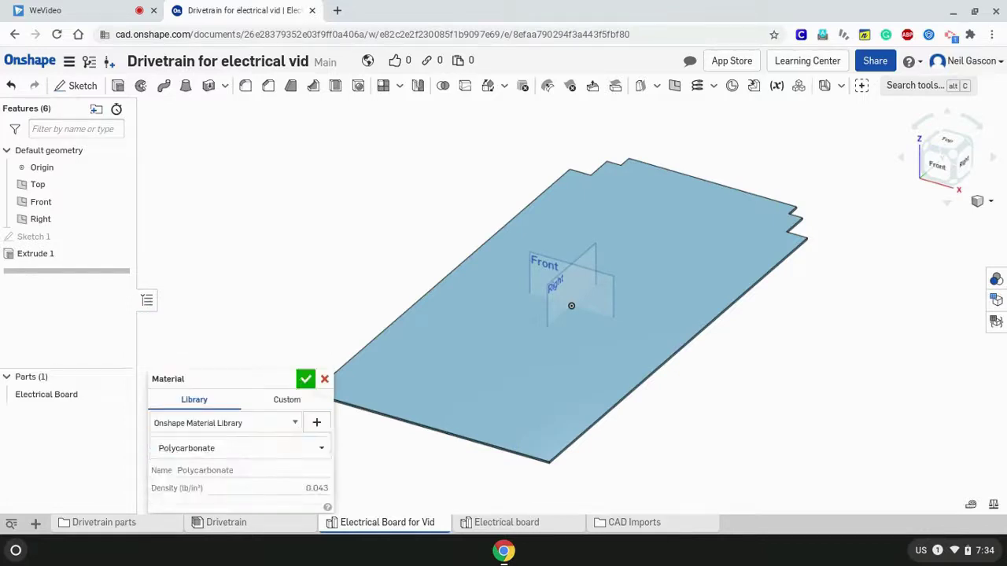
click(305, 380)
Lower the Electrical Board part's opacity to 0.17 in its appearance settings so the board looks see-through.
right_click(87, 395)
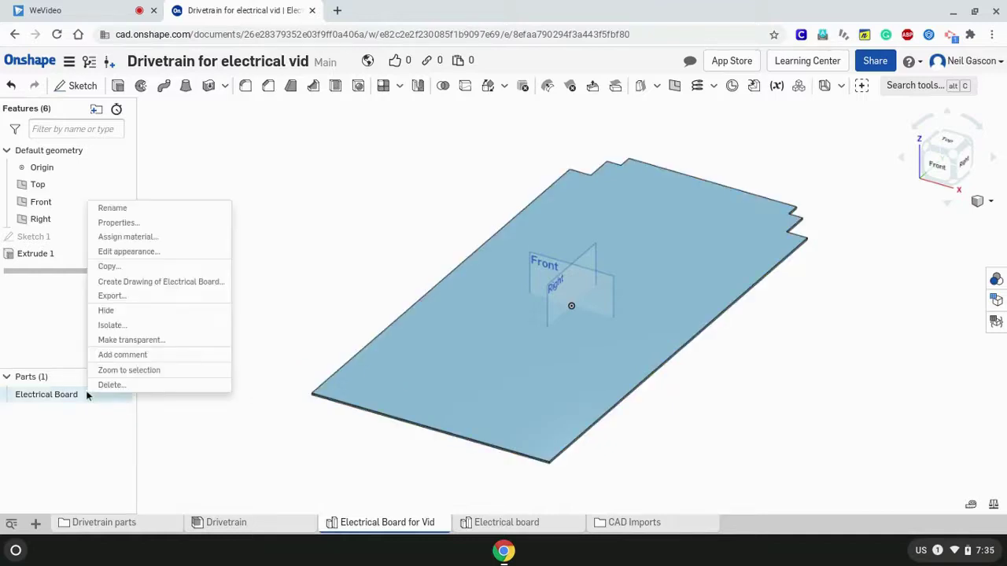
click(178, 252)
drag(245, 404, 199, 405)
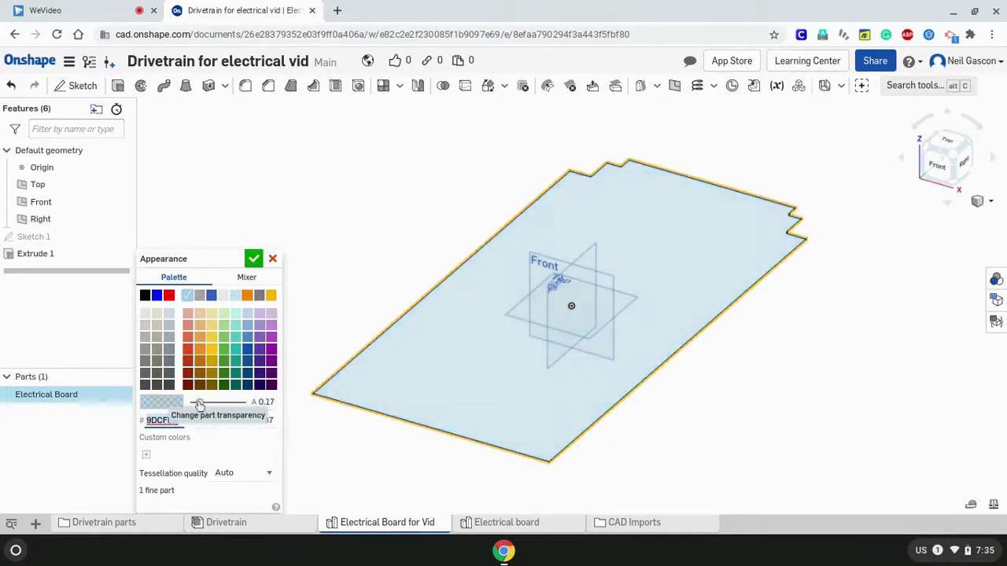
click(252, 259)
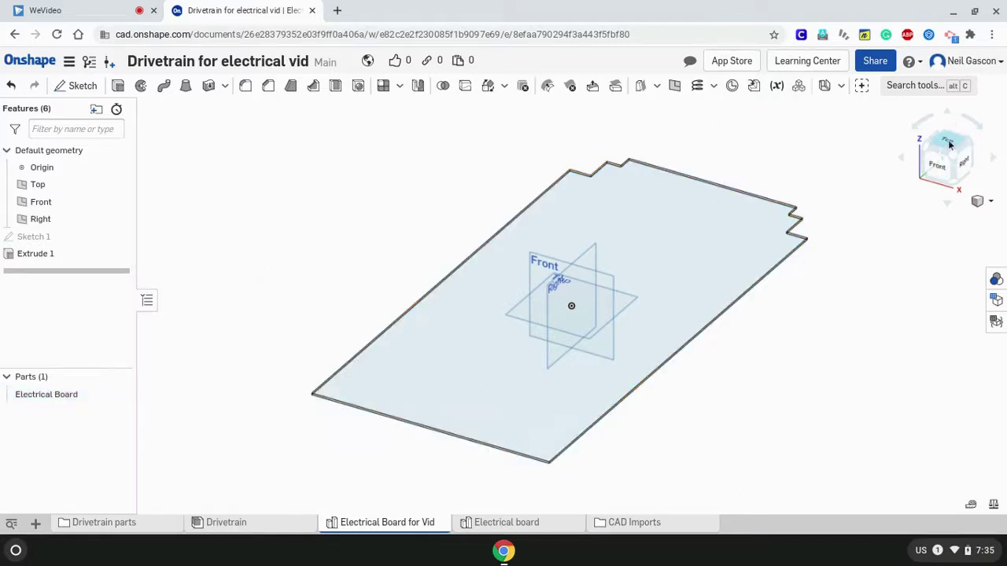
Start a 0.2 in circular fillet and select the five vertical edges of the board's right-hand stepped corner.
right_drag(811, 258, 793, 274)
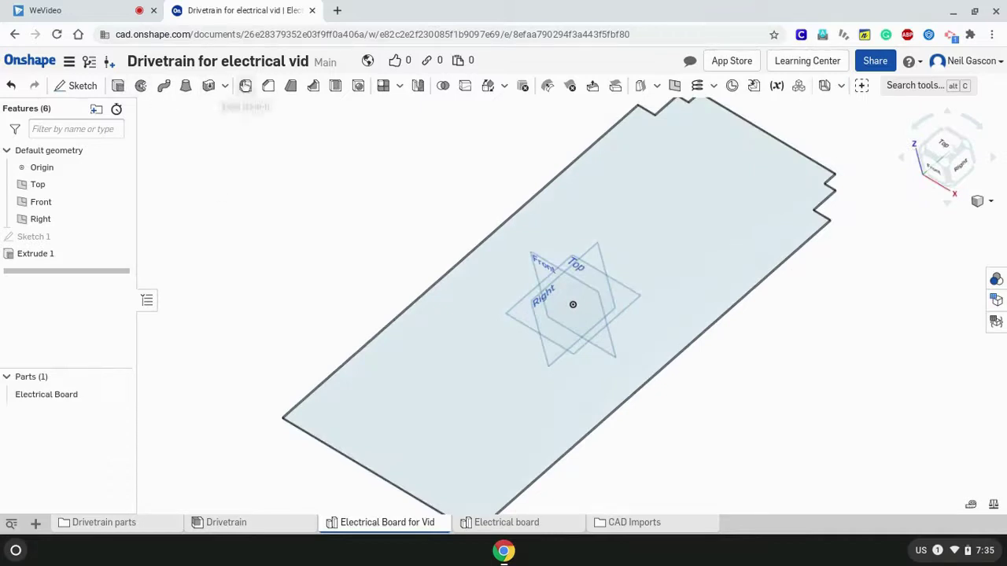
right_drag(843, 225, 824, 238)
scroll(826, 242, up, 4)
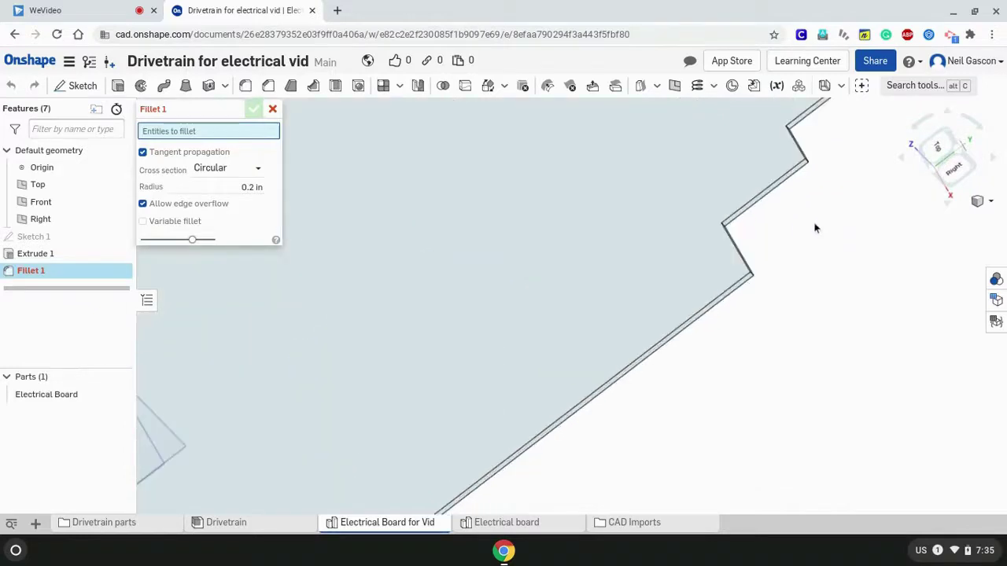
click(955, 153)
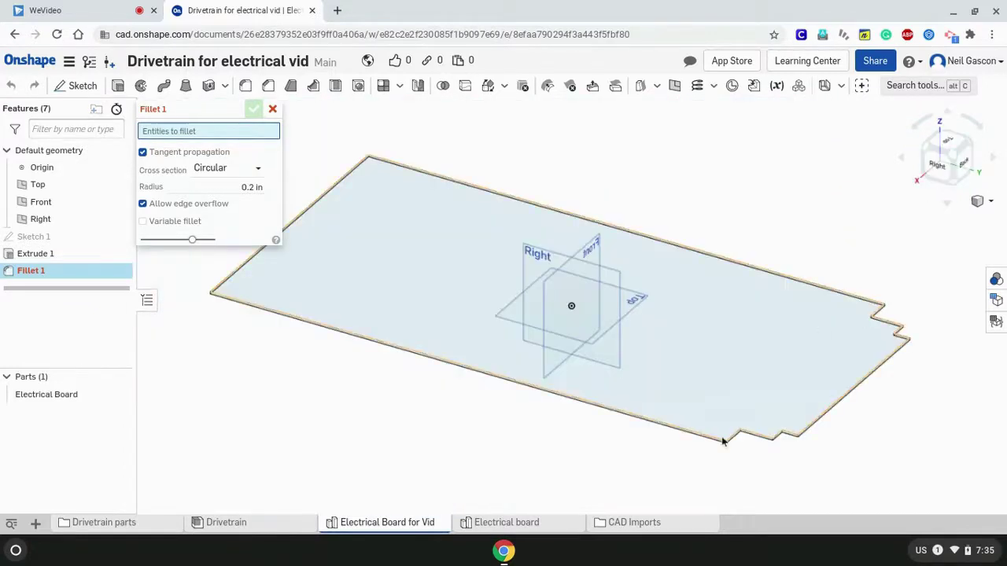
scroll(794, 449, up, 5)
scroll(812, 471, up, 4)
scroll(797, 468, up, 4)
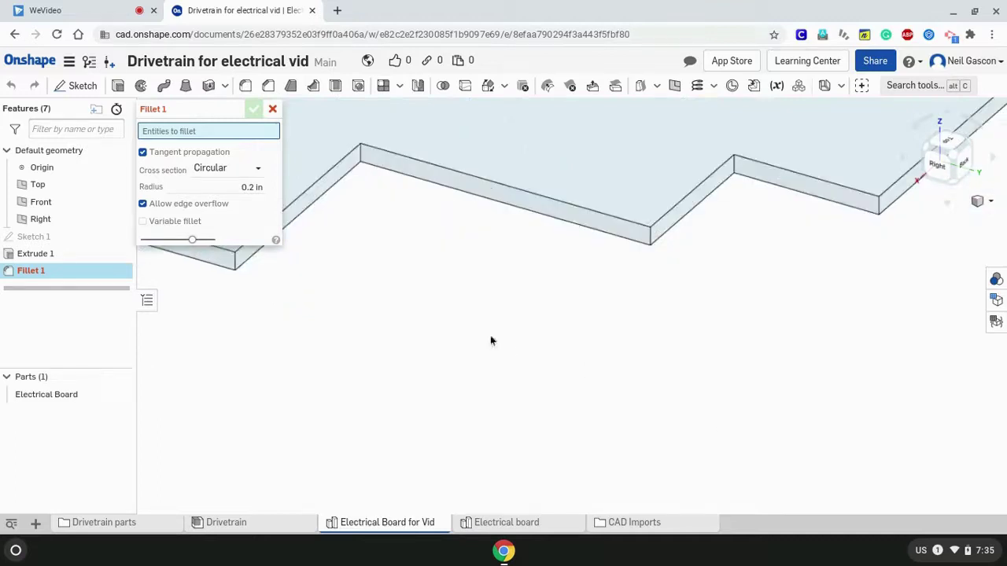
scroll(350, 307, down, 2)
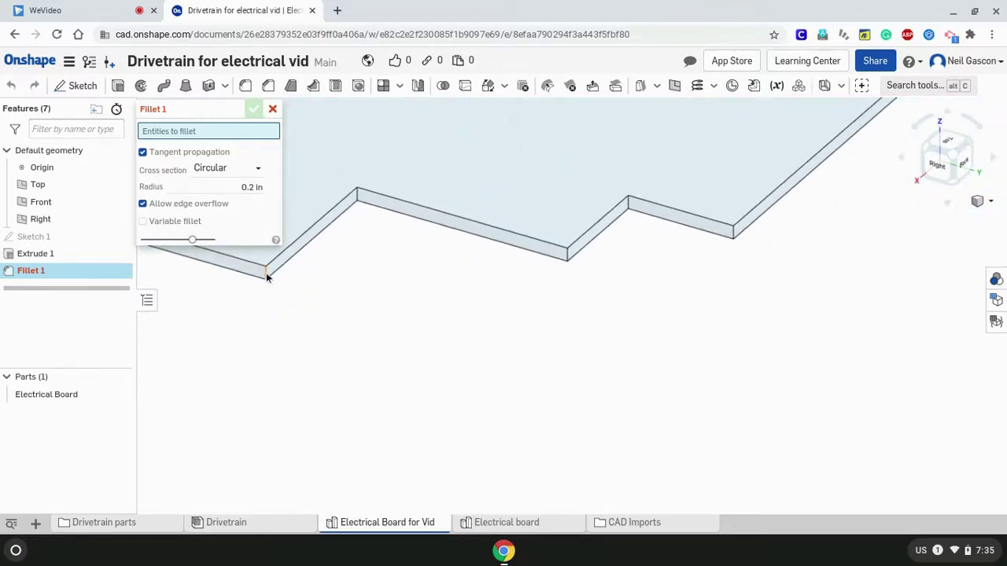
click(346, 218)
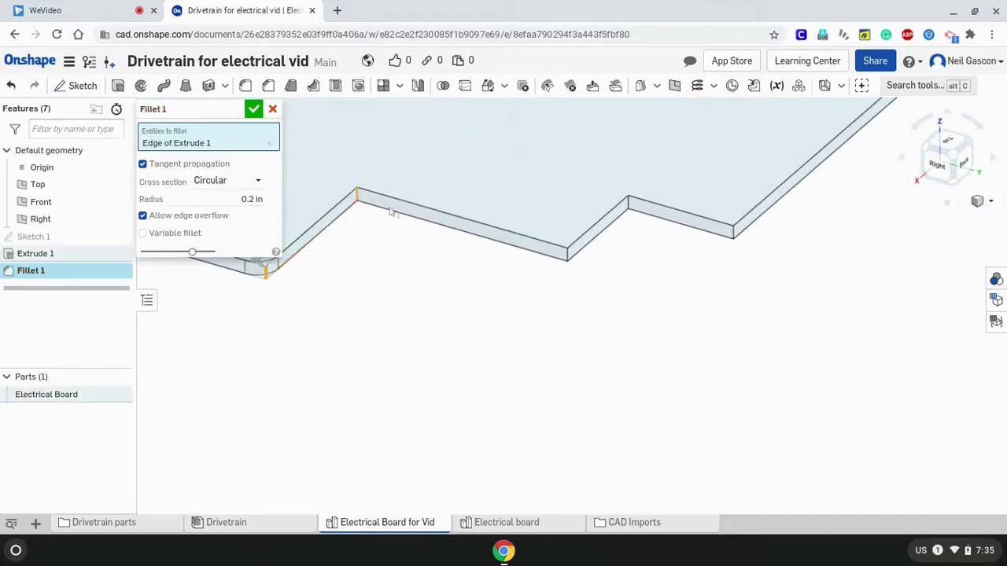
click(391, 211)
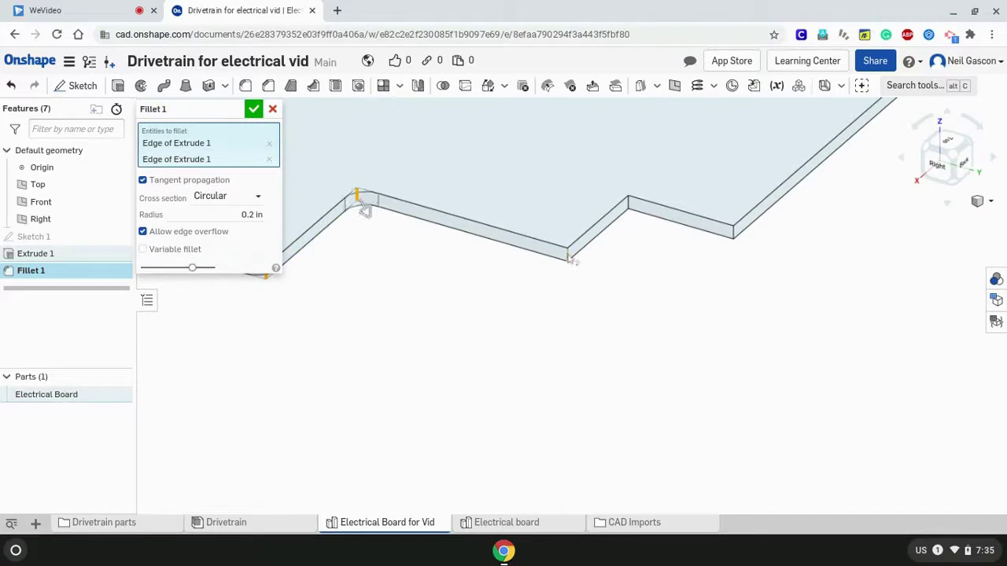
click(601, 227)
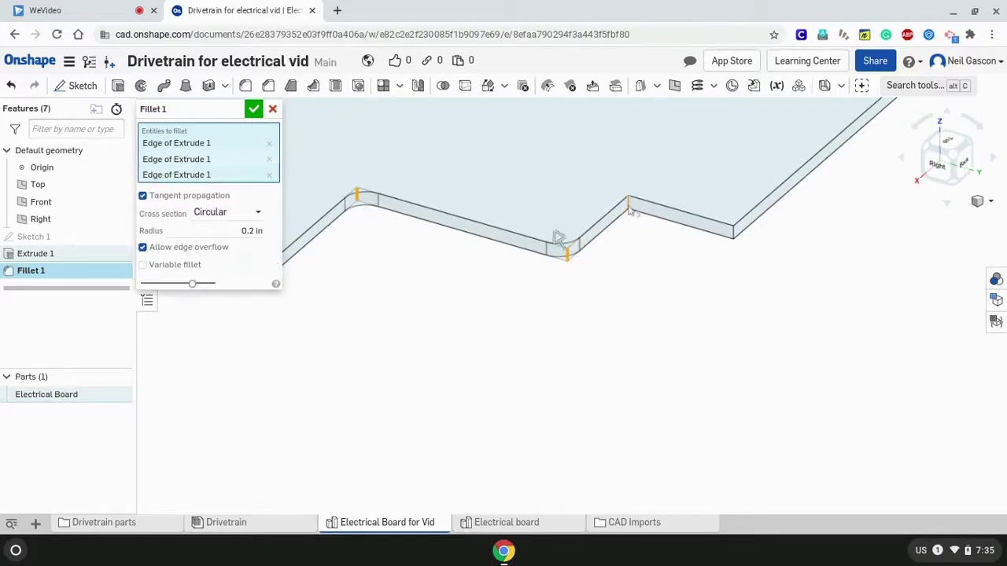
click(692, 226)
click(733, 233)
Add the five vertical edges of the board's left-hand stepped corner to the 0.2 in fillet.
mouse_move(846, 269)
right_down()
mouse_move(822, 275)
mouse_move(858, 263)
right_up()
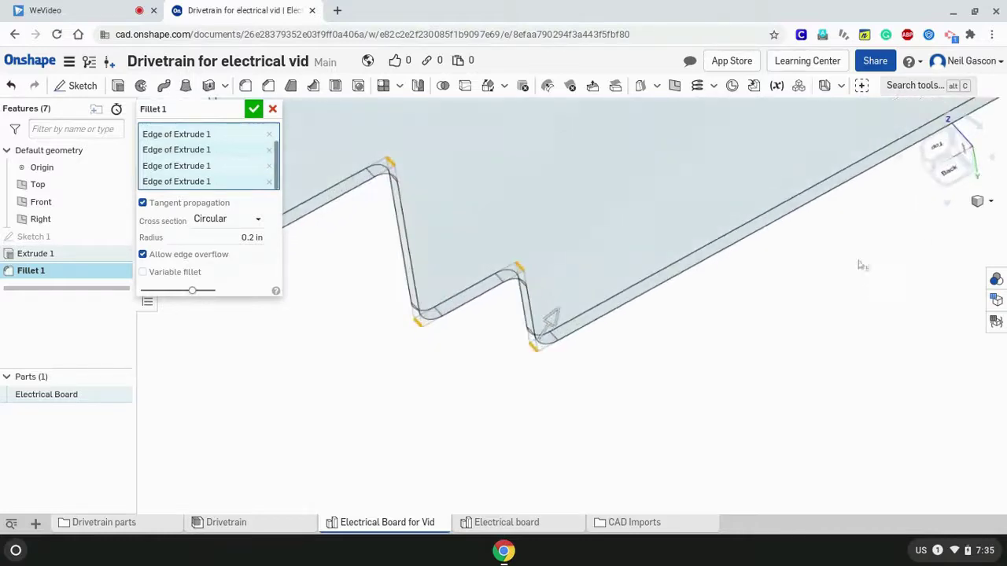
click(950, 161)
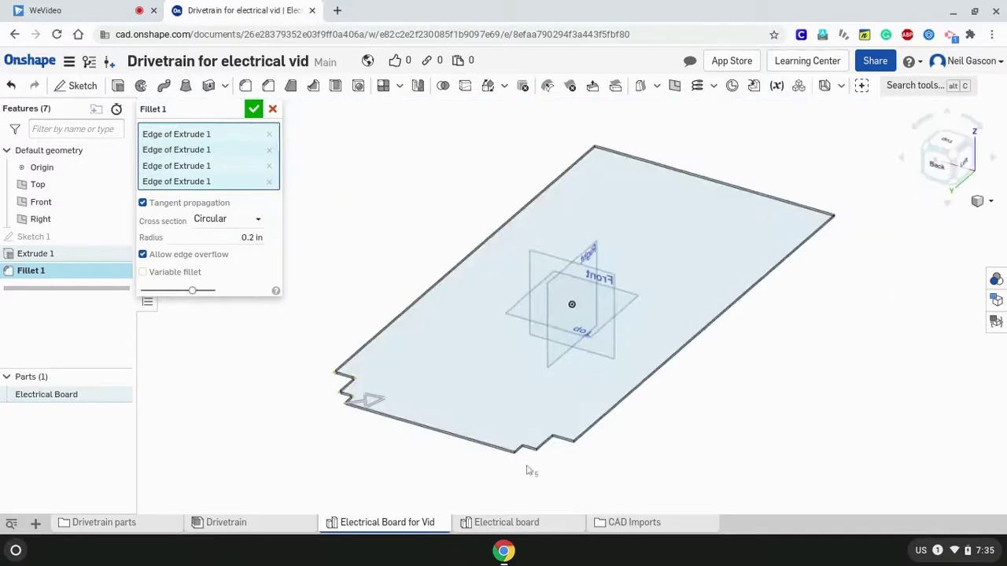
scroll(530, 472, up, 5)
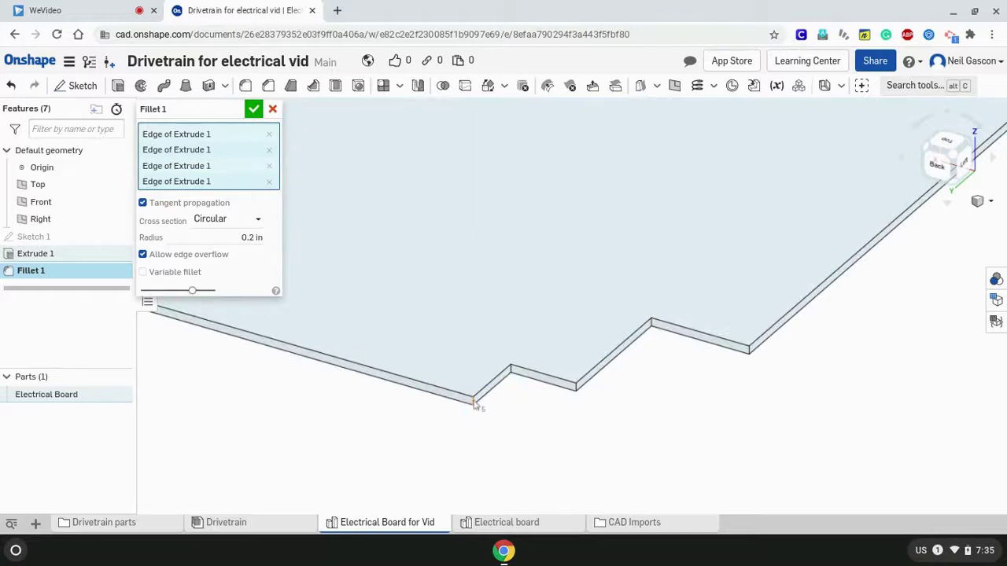
click(489, 384)
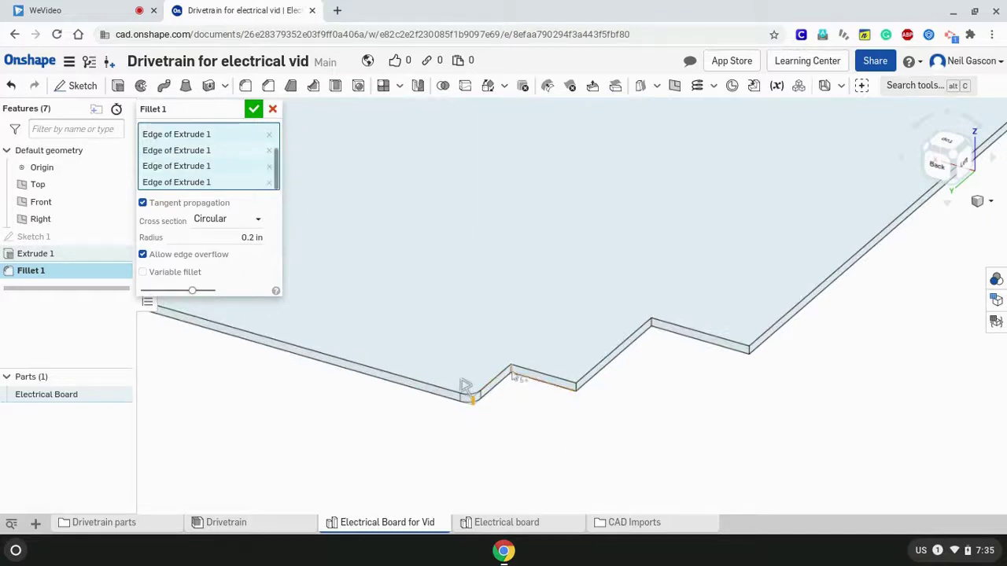
click(513, 375)
click(641, 359)
click(724, 353)
Add the board's plain front-right corner edge to the 0.2 in fillet, complete it and check the rounded steps.
right_drag(860, 368, 902, 229)
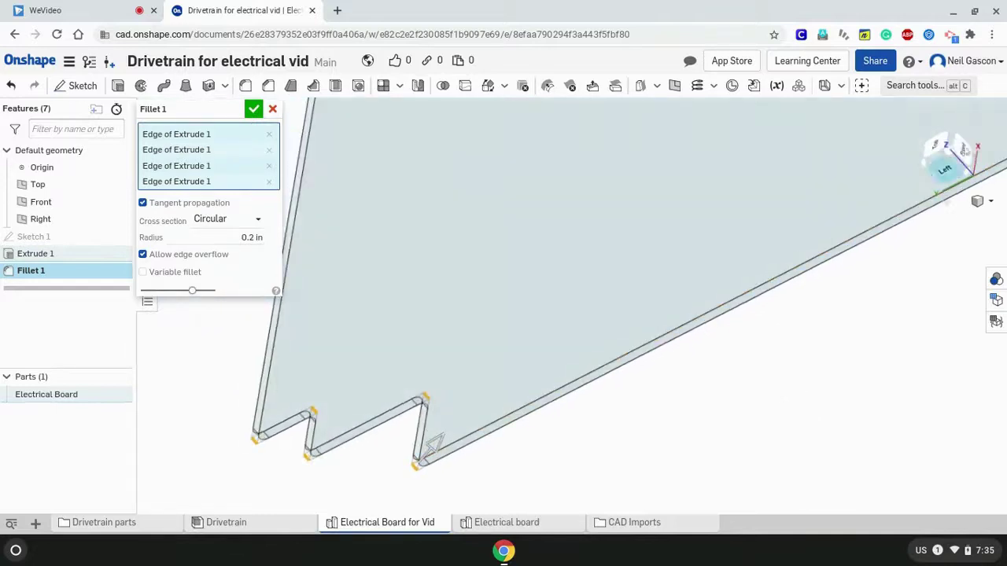
click(958, 156)
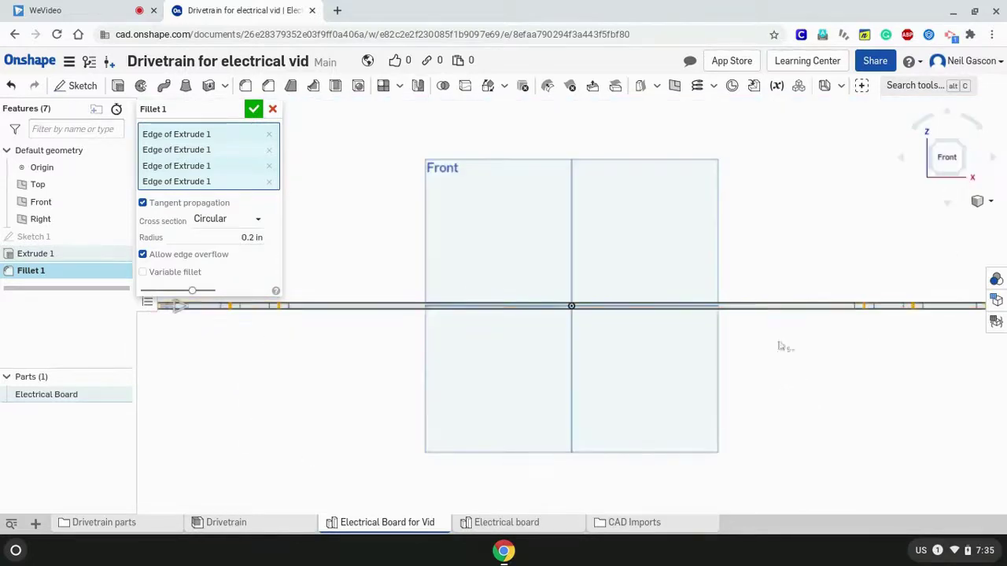
scroll(832, 343, down, 3)
right_drag(831, 344, 831, 360)
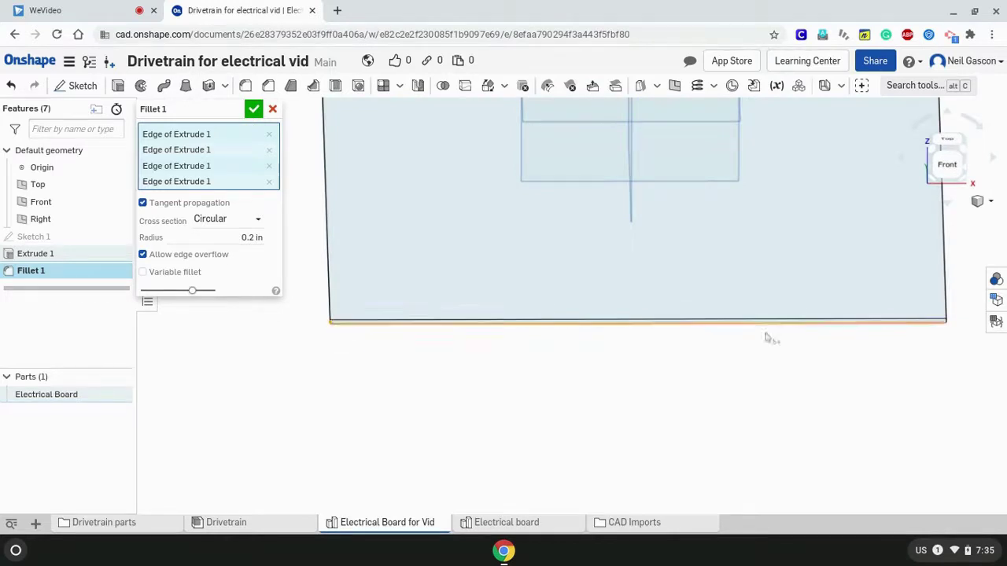
right_drag(820, 391, 847, 354)
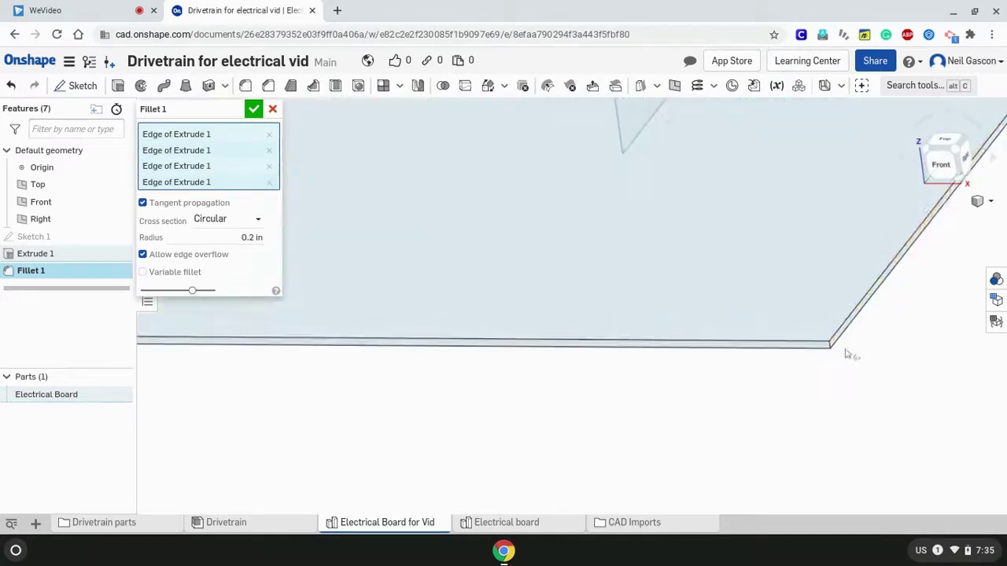
scroll(846, 350, up, 3)
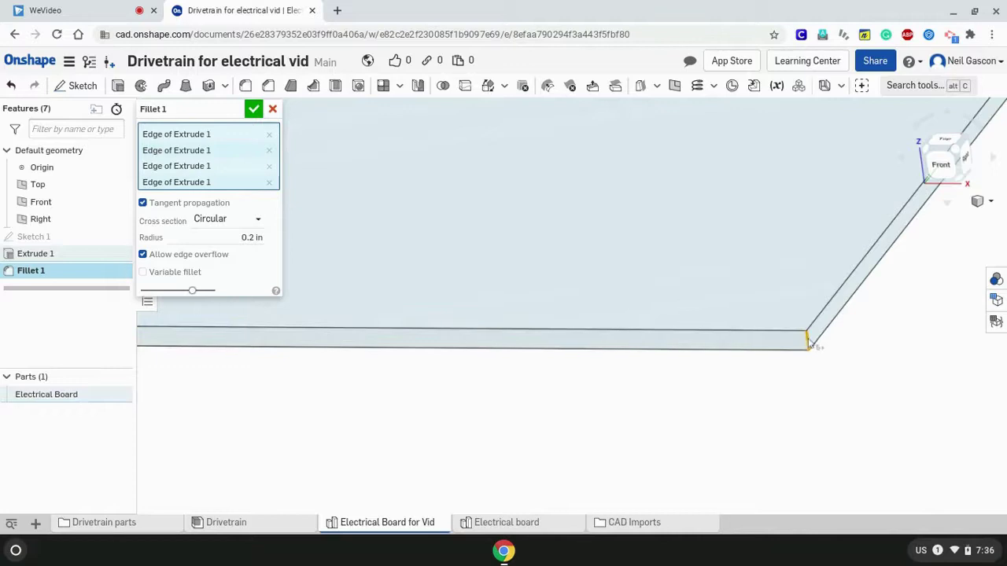
right_drag(584, 304, 754, 354)
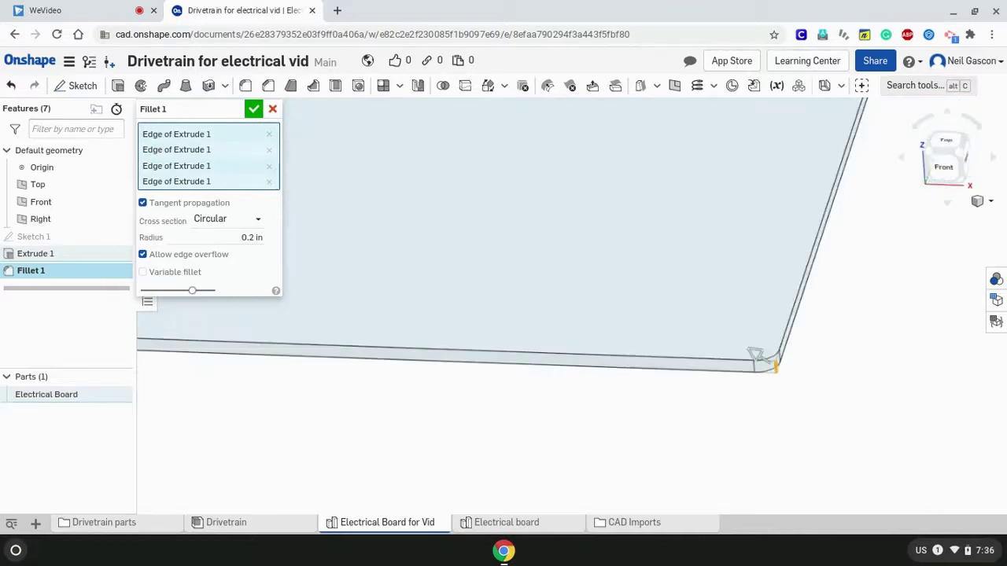
click(947, 141)
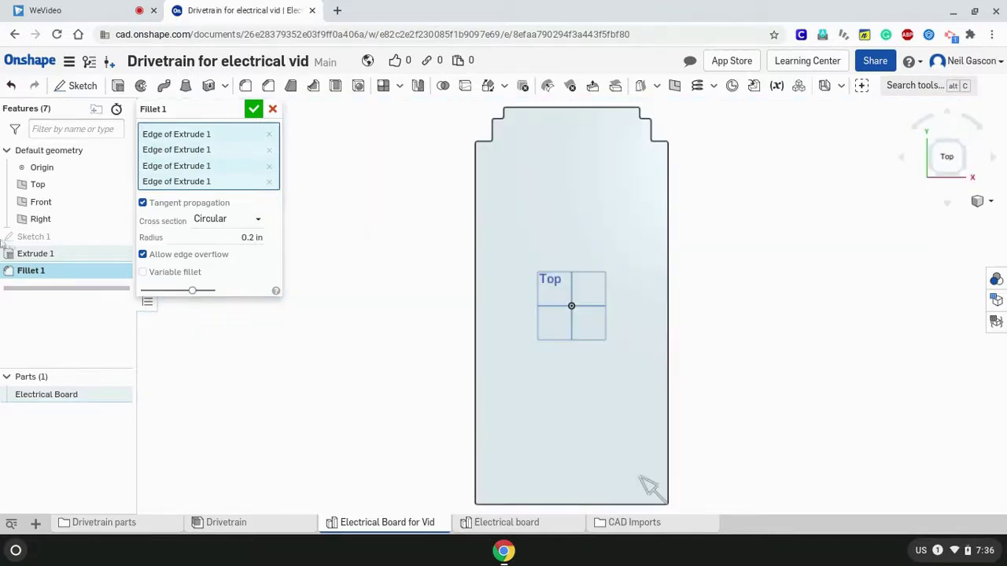
click(254, 109)
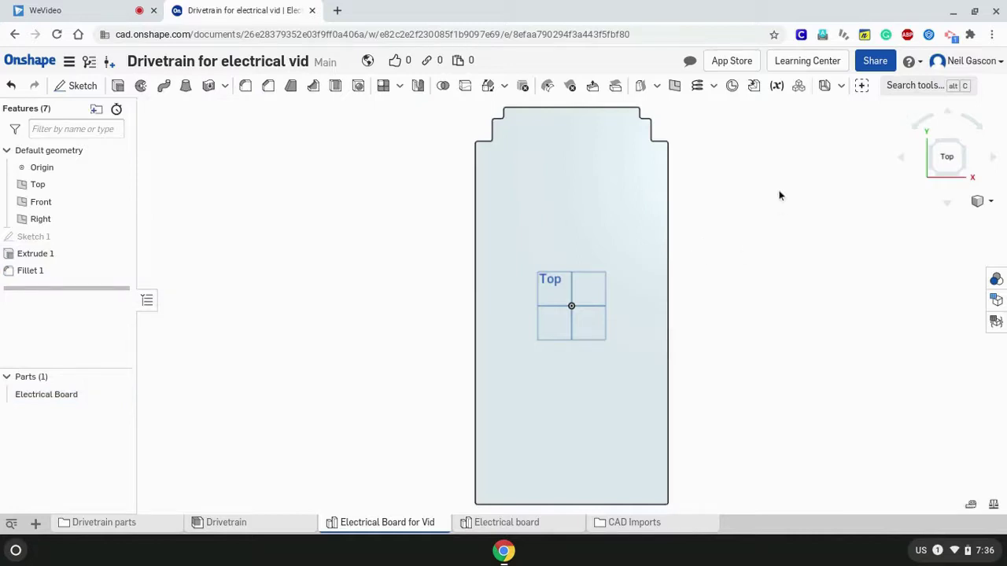
right_drag(780, 195, 755, 225)
scroll(641, 198, up, 5)
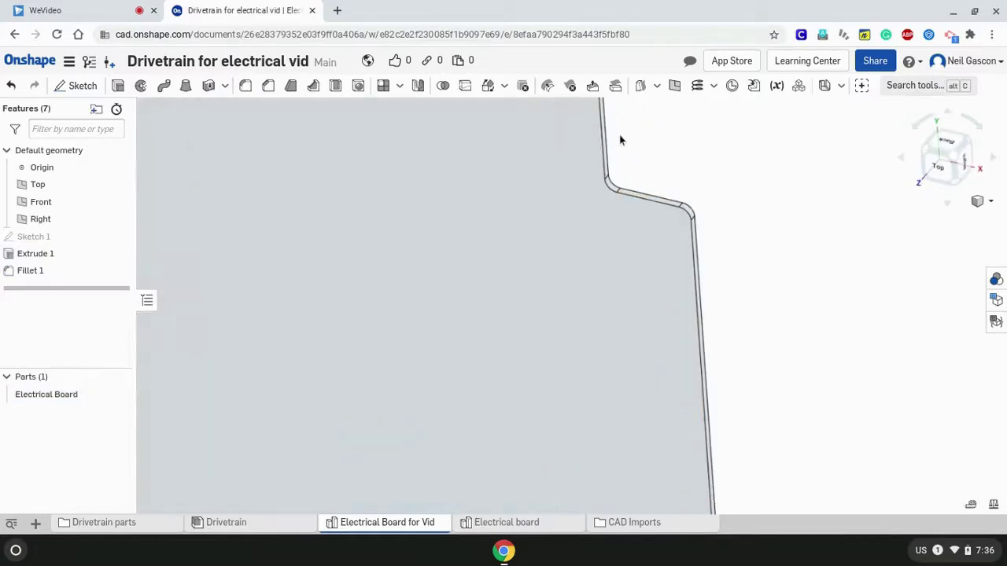
scroll(621, 145, down, 5)
click(942, 170)
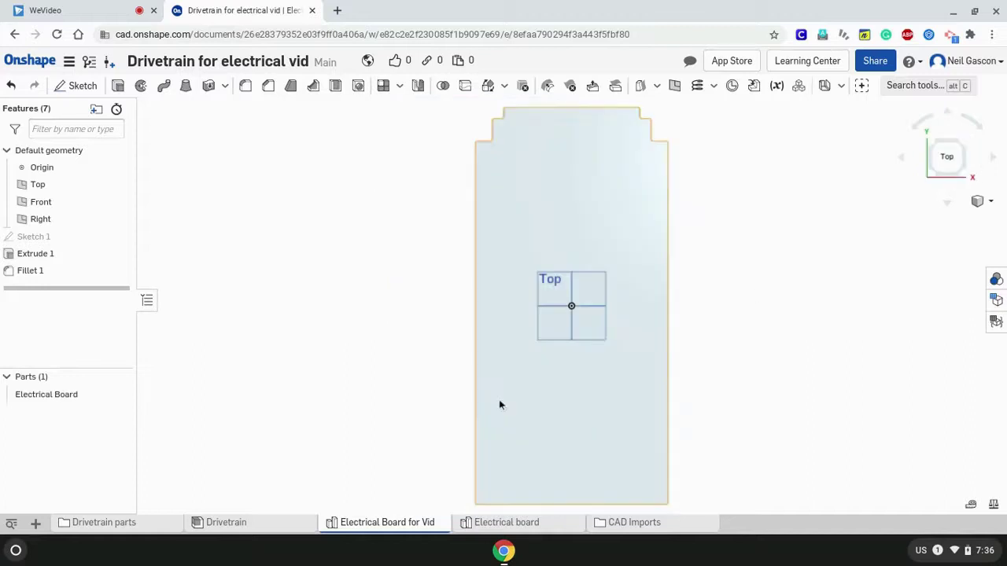
Insert the part from Electrical Board for Vid into the Drivetrain assembly and place it beside the frame.
click(260, 515)
right_drag(815, 351, 815, 415)
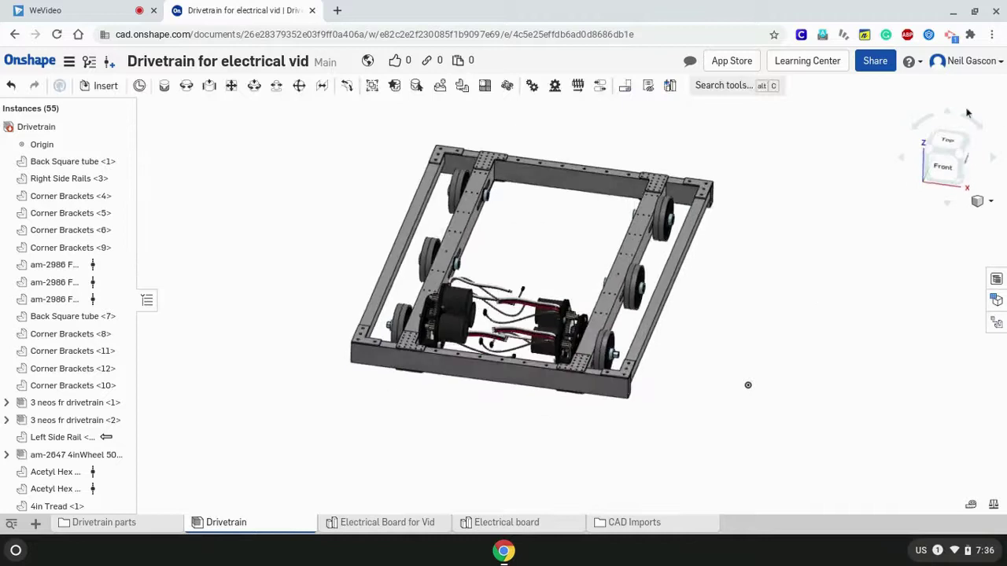
click(961, 160)
click(105, 85)
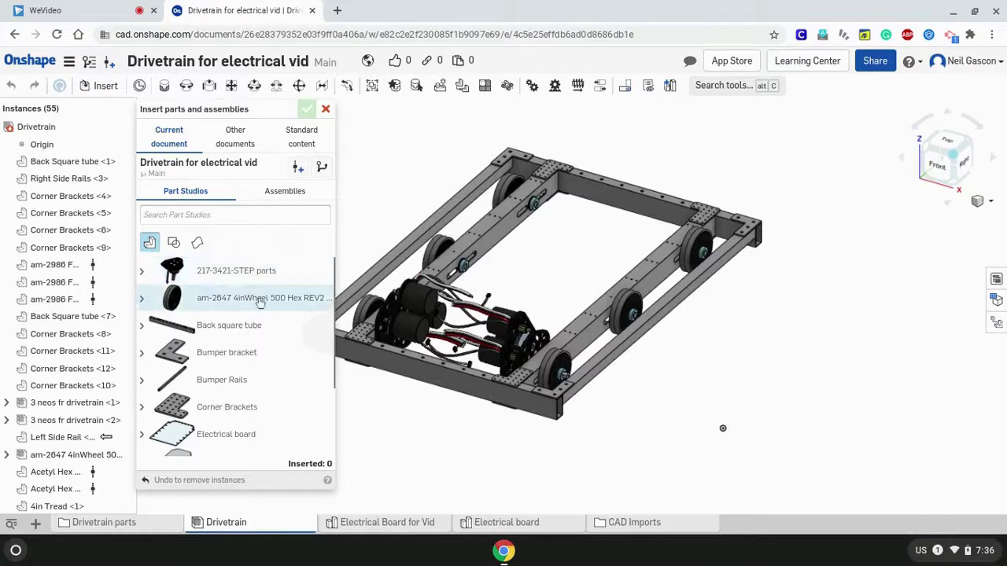
scroll(258, 310, down, 1)
scroll(257, 317, down, 3)
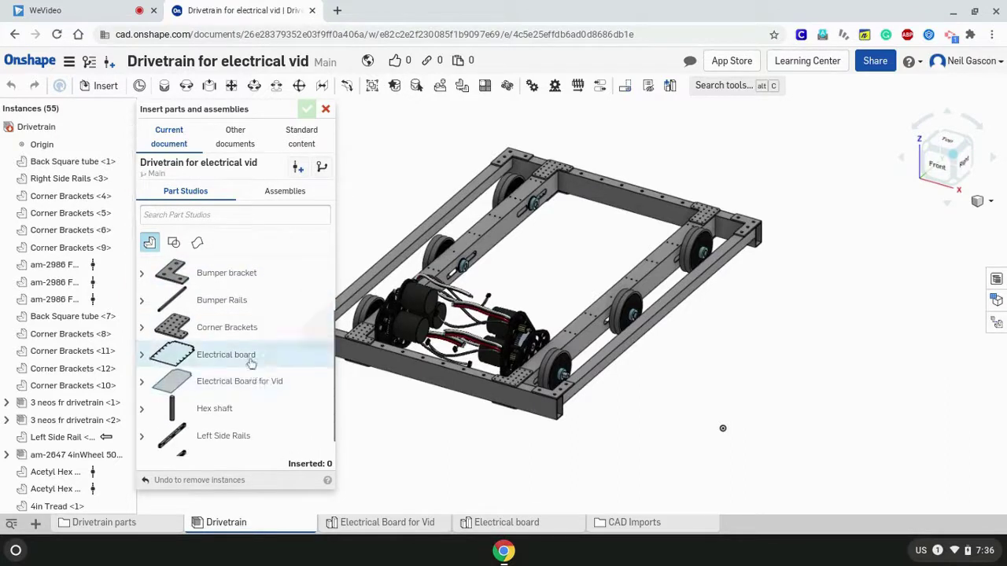
click(259, 381)
click(898, 341)
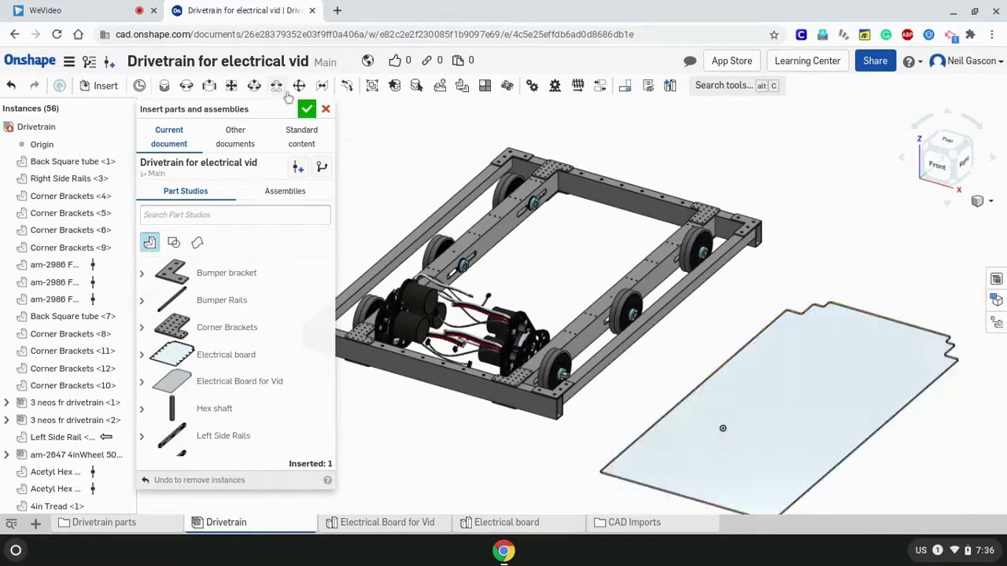
click(308, 109)
Start a Fastened mate and pick the midpoint of the electrical board's stepped end edge as its first connector.
mouse_move(884, 281)
right_down()
mouse_move(884, 270)
mouse_move(874, 299)
mouse_move(875, 289)
right_up()
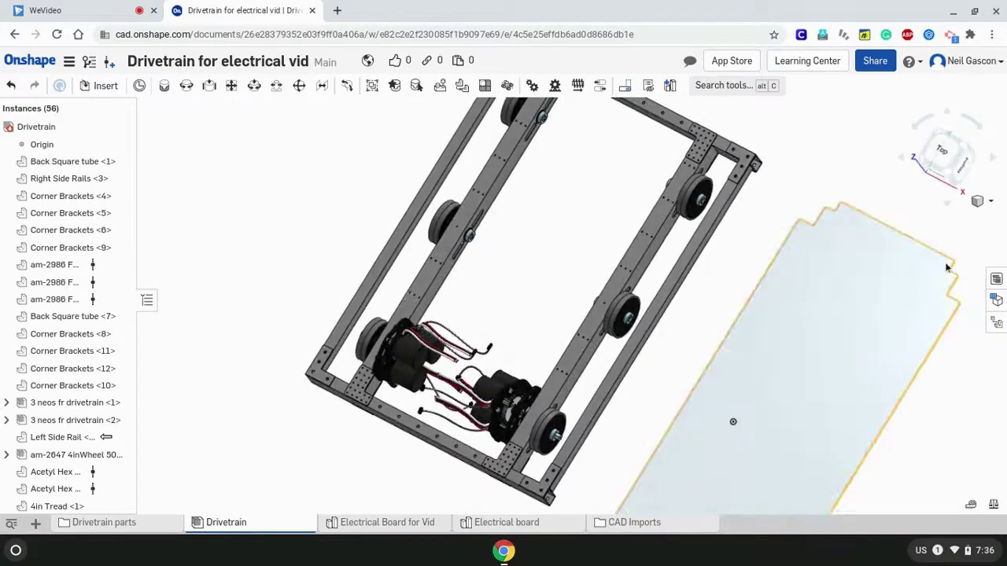
key(m)
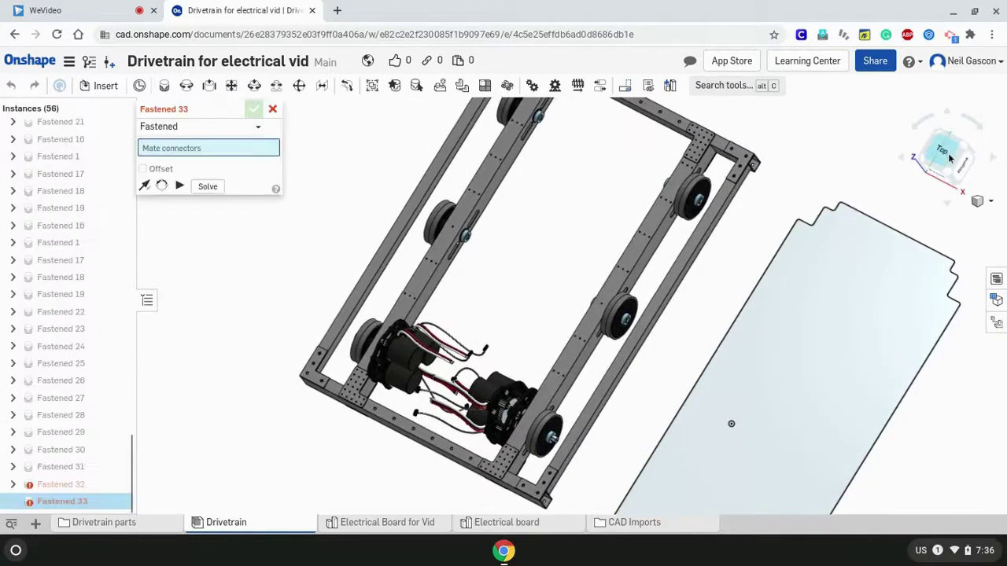
click(943, 155)
scroll(717, 103, up, 8)
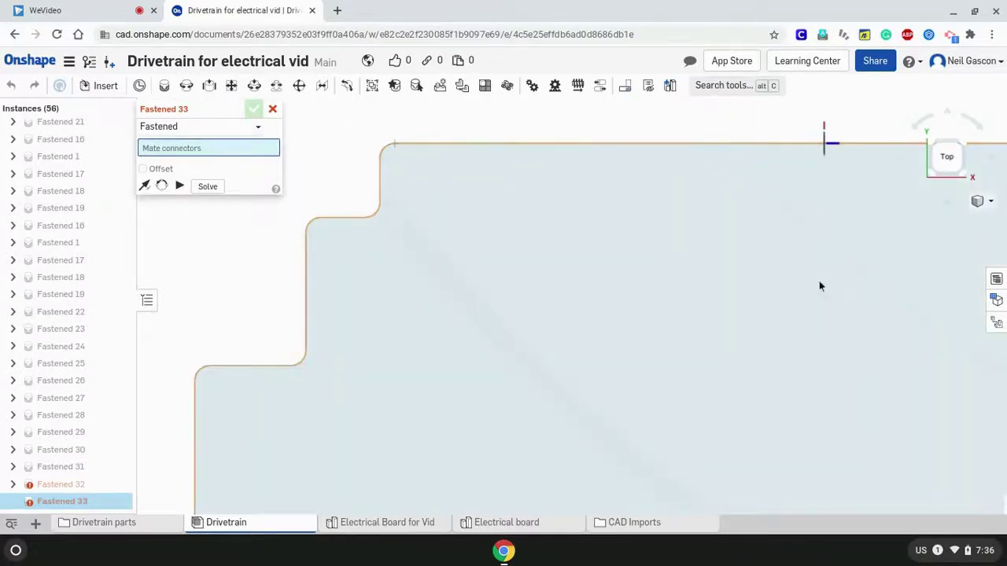
scroll(753, 168, down, 4)
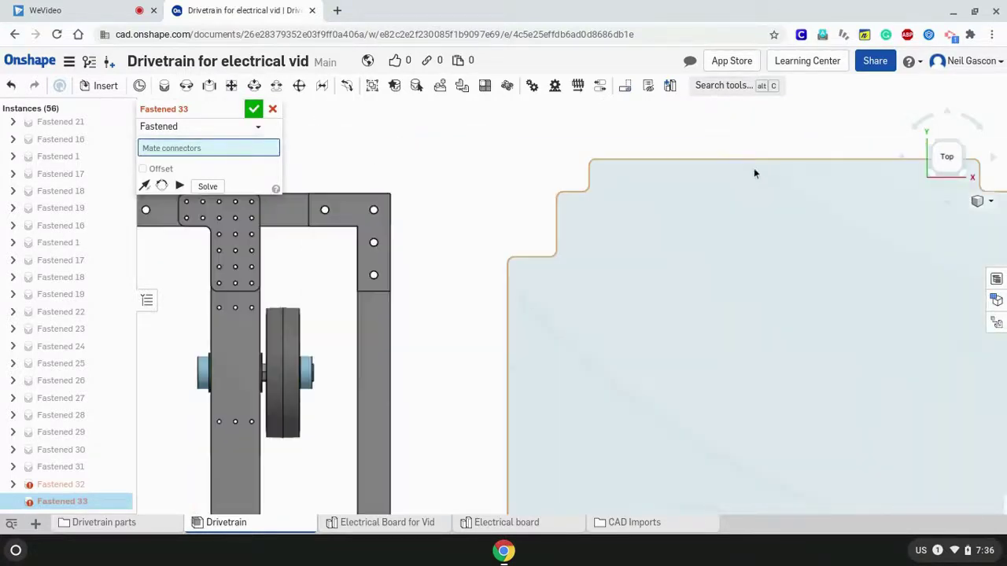
click(759, 168)
Pick the midpoint of the Back Square tube's outer bottom edge as the second connector and accept the Fastened mate.
scroll(756, 166, down, 4)
right_drag(711, 132, 982, 169)
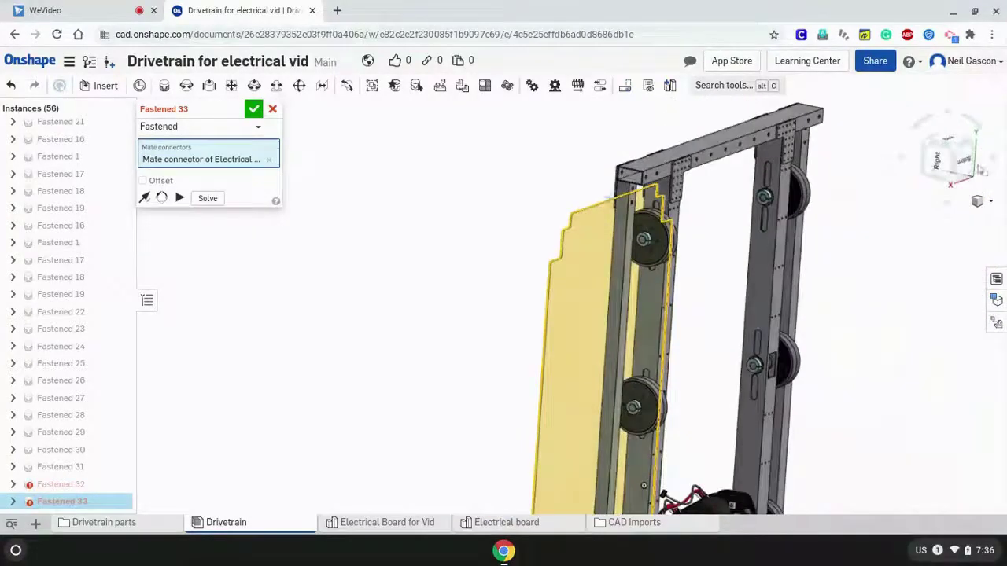
click(966, 163)
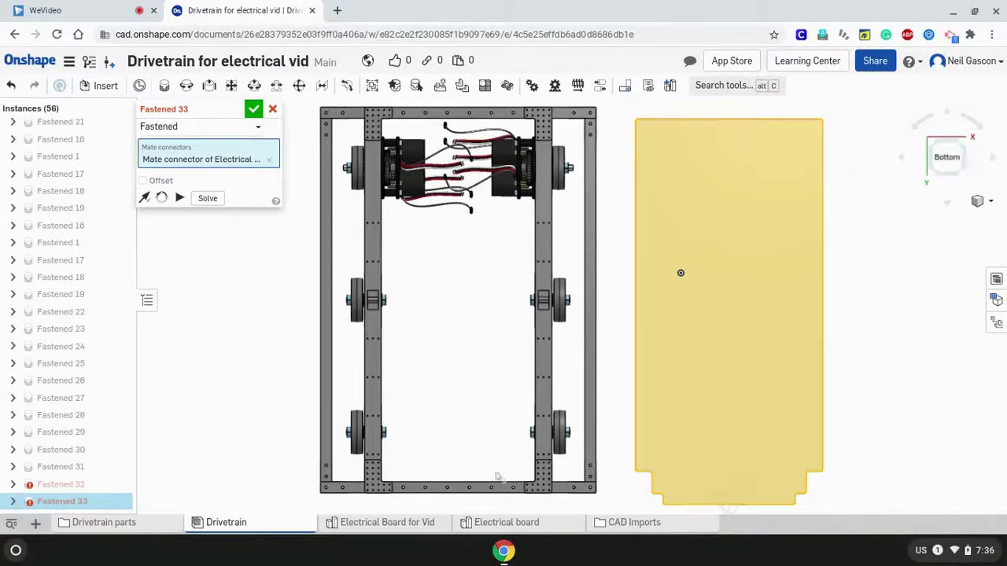
scroll(464, 487, up, 5)
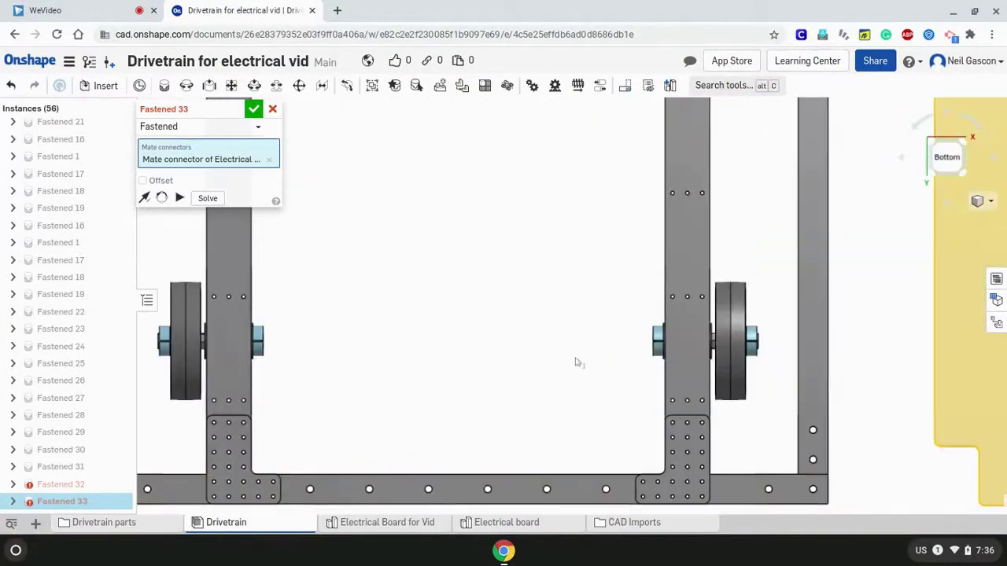
click(575, 364)
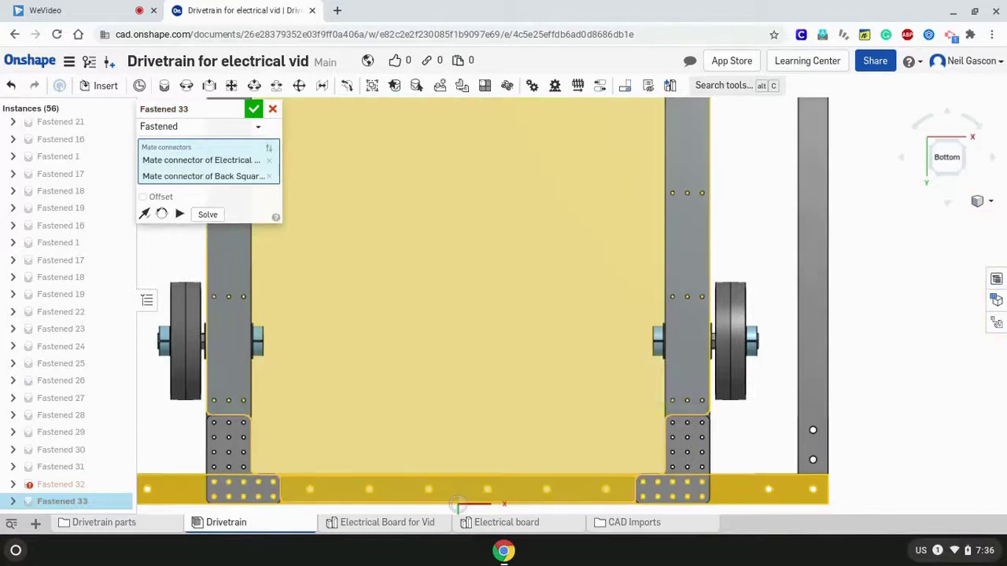
click(254, 108)
Examine how the mated board fits around the corner brackets and under the motors and wiring at the opposite end.
right_drag(874, 299, 845, 254)
scroll(589, 442, up, 5)
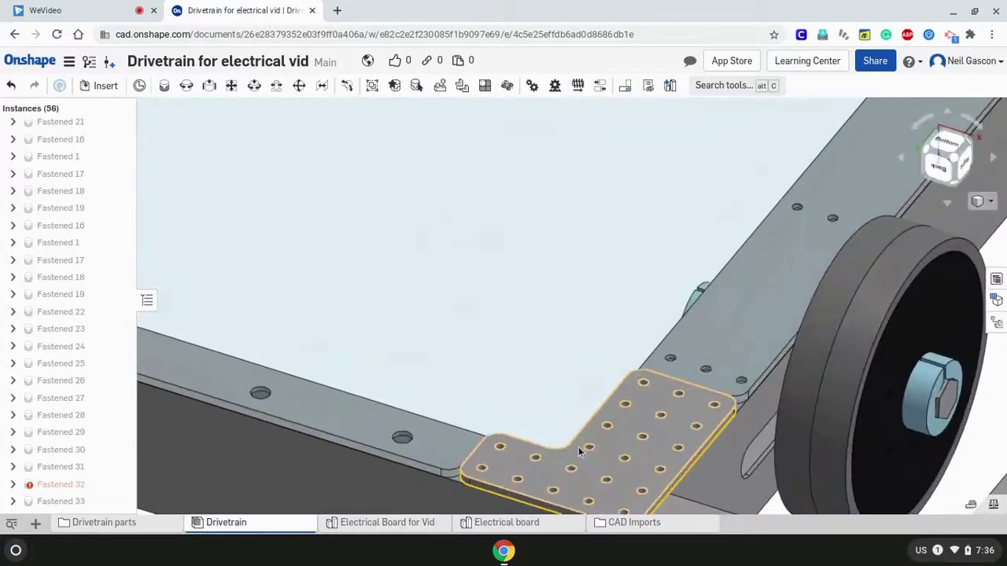
scroll(589, 441, down, 5)
right_drag(872, 205, 968, 141)
click(954, 142)
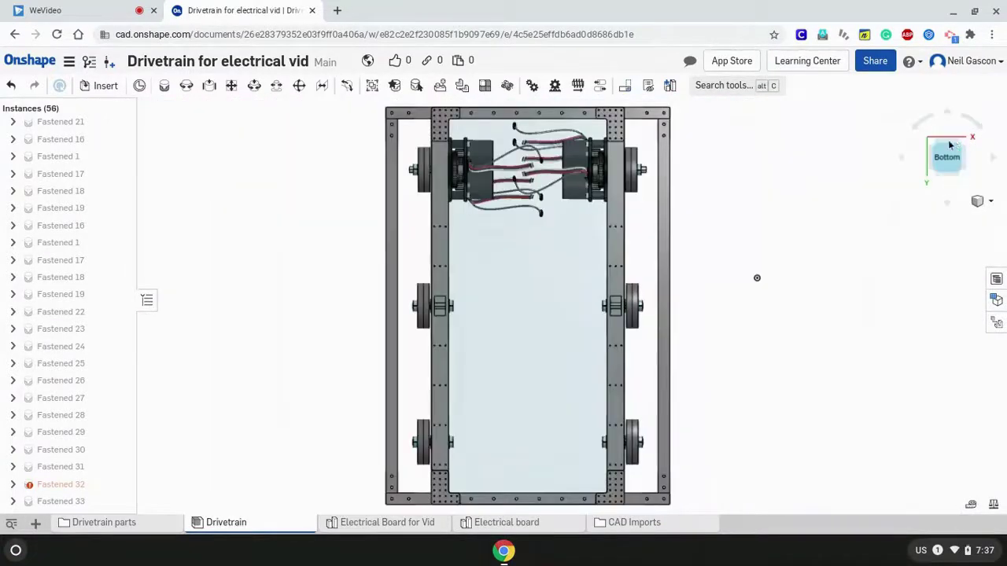
scroll(525, 122, up, 4)
right_drag(543, 218, 621, 195)
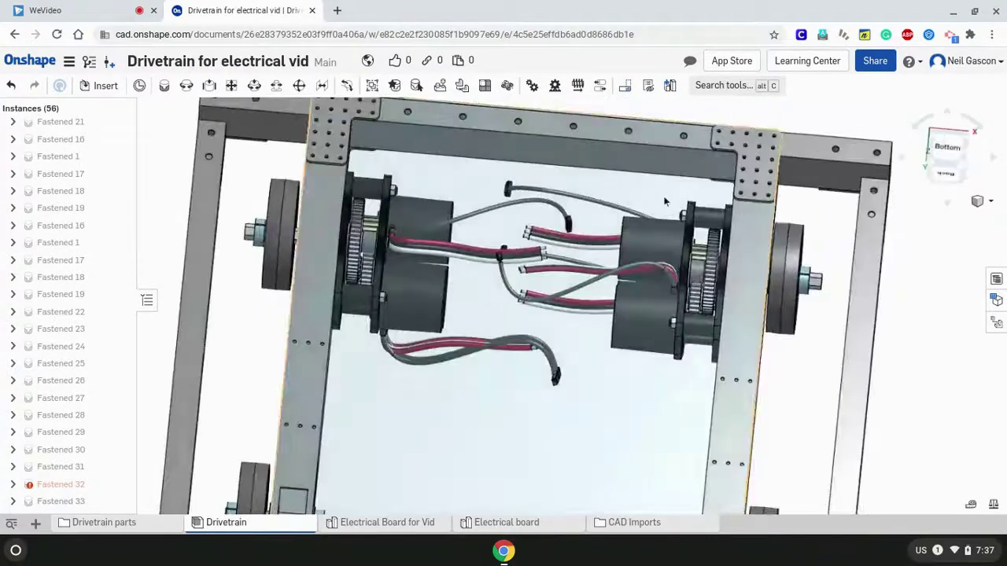
scroll(690, 228, up, 4)
right_drag(690, 228, 952, 217)
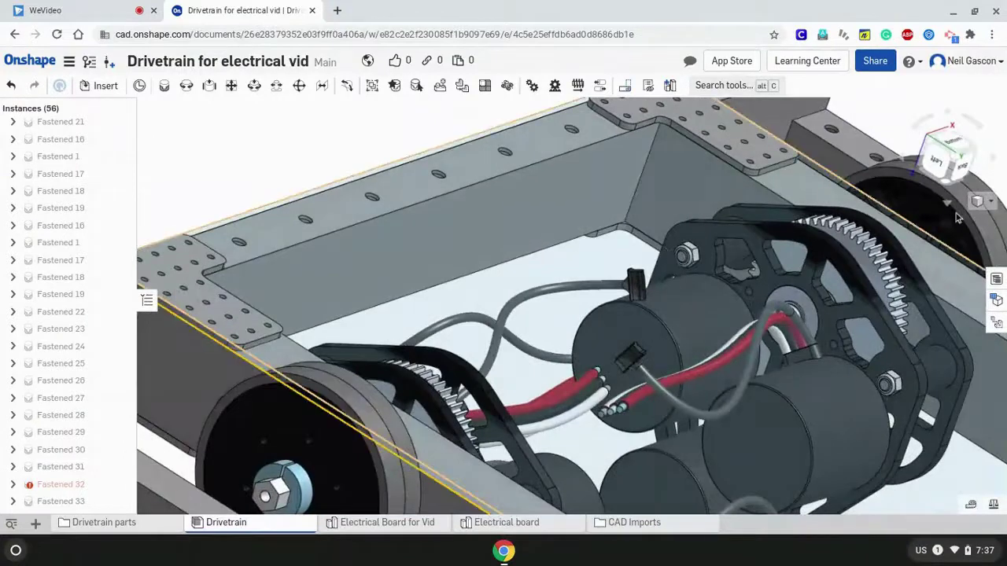
click(955, 143)
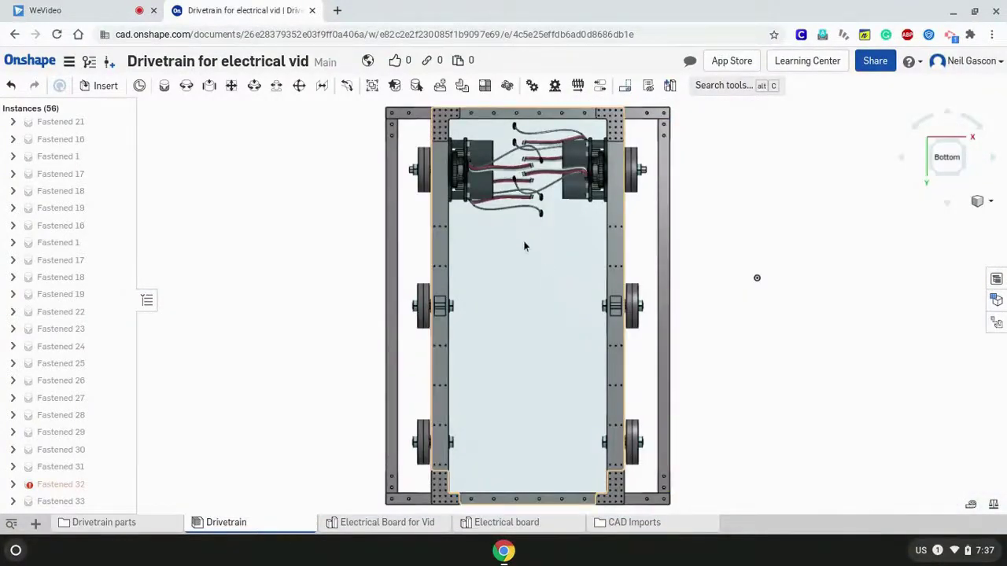
Edit Sketch 1 in Electrical Board for Vid, set the board's length to 35-9.5 (25.5 in), and accept the sketch.
click(414, 530)
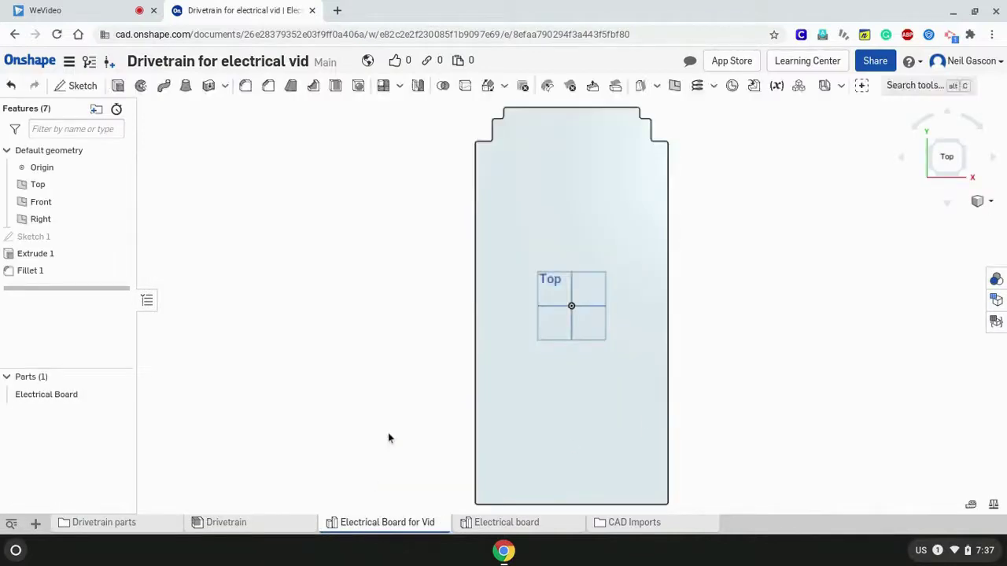
click(71, 237)
double_click(674, 486)
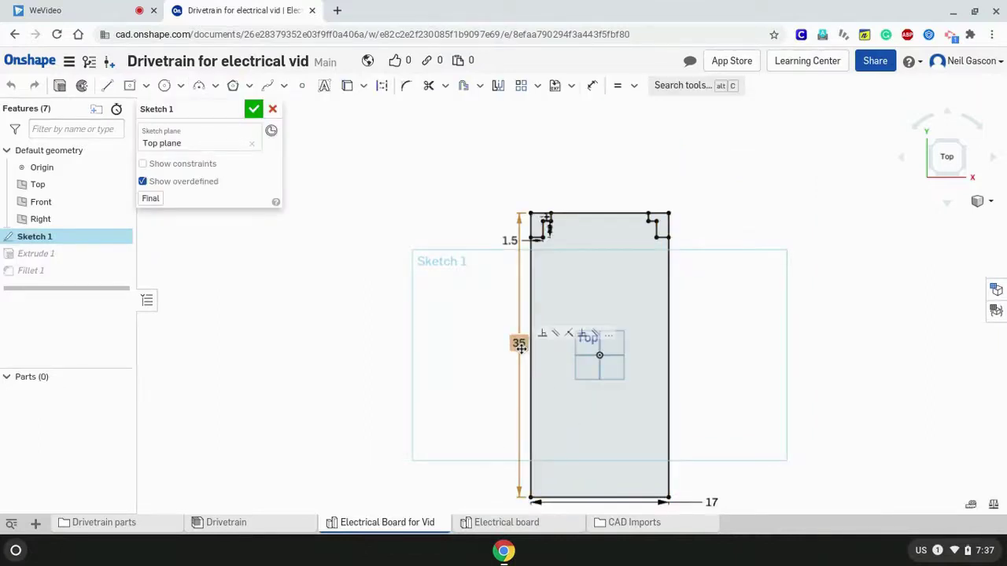
double_click(519, 345)
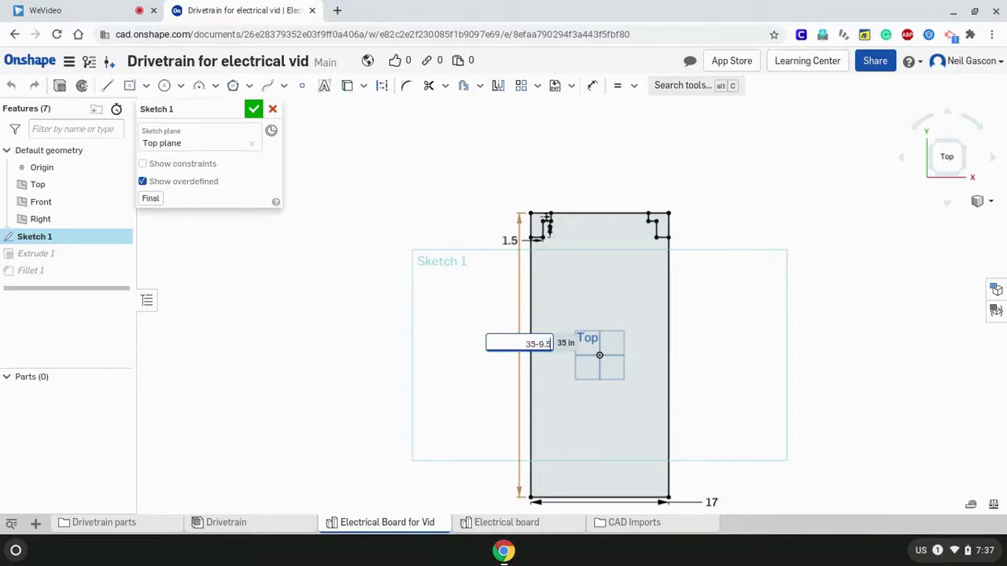
key(Return)
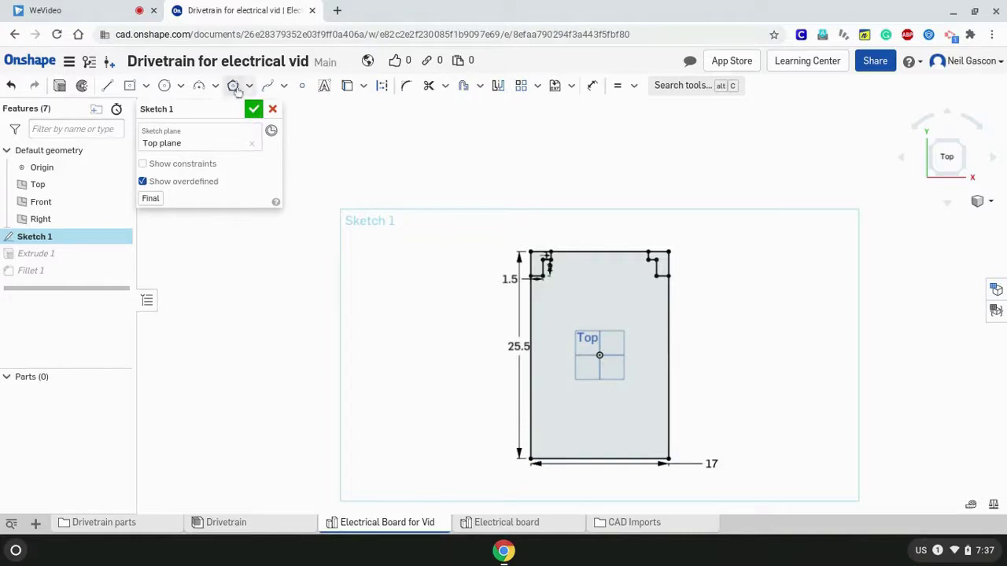
click(254, 109)
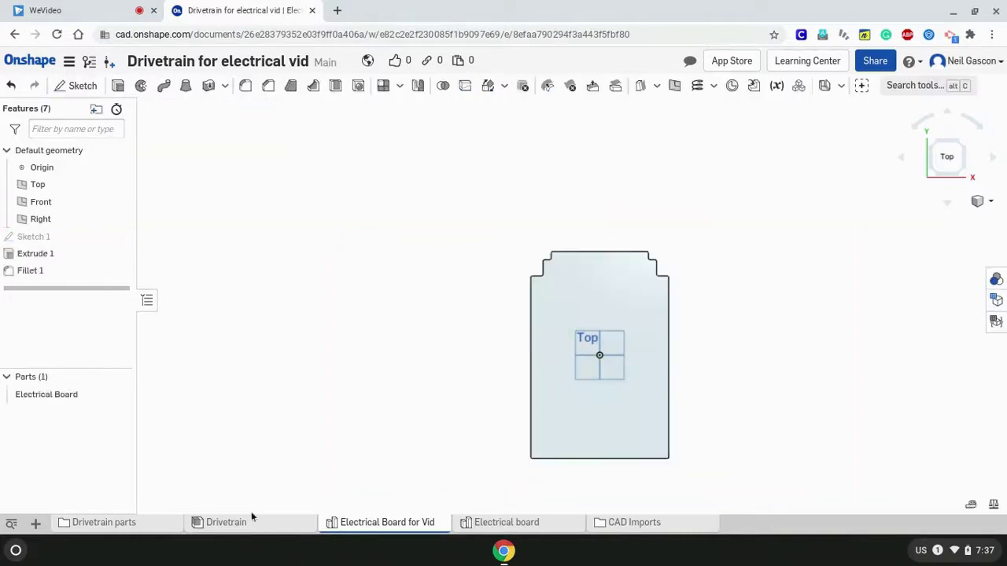
Return to the Drivetrain assembly and examine the shortened board's clearance to the motor wiring and its fit at the corner brackets.
click(269, 531)
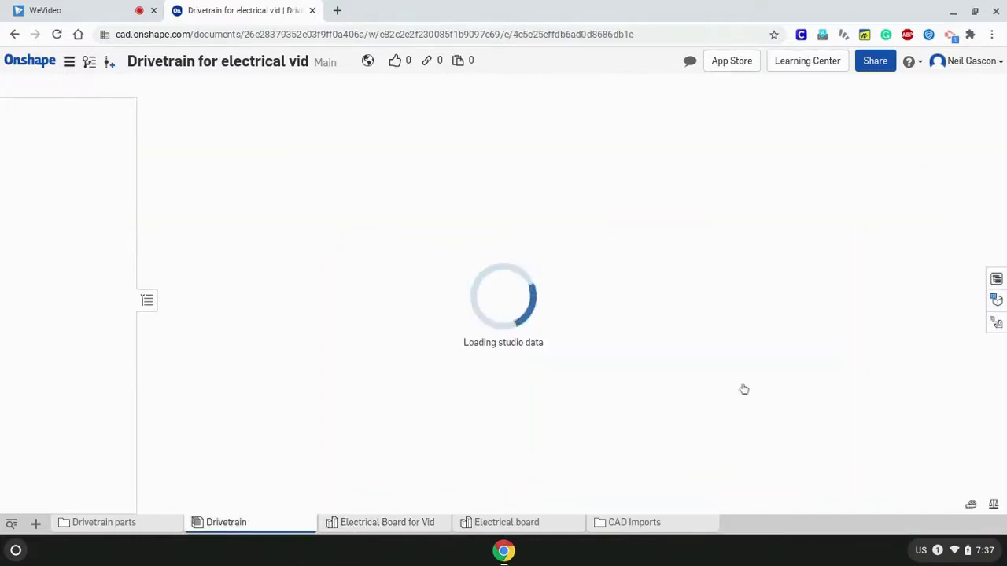
scroll(511, 216, up, 3)
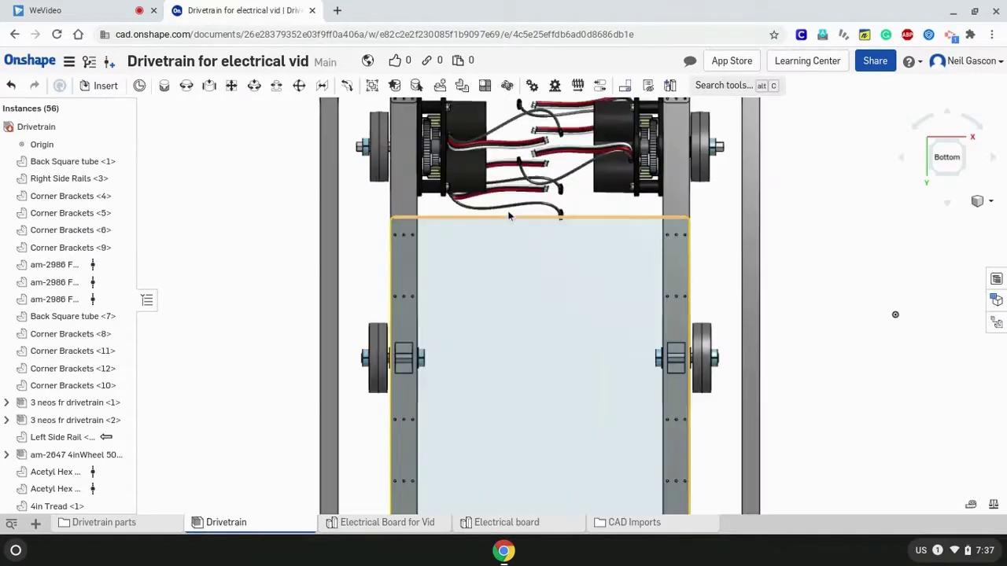
scroll(445, 216, up, 5)
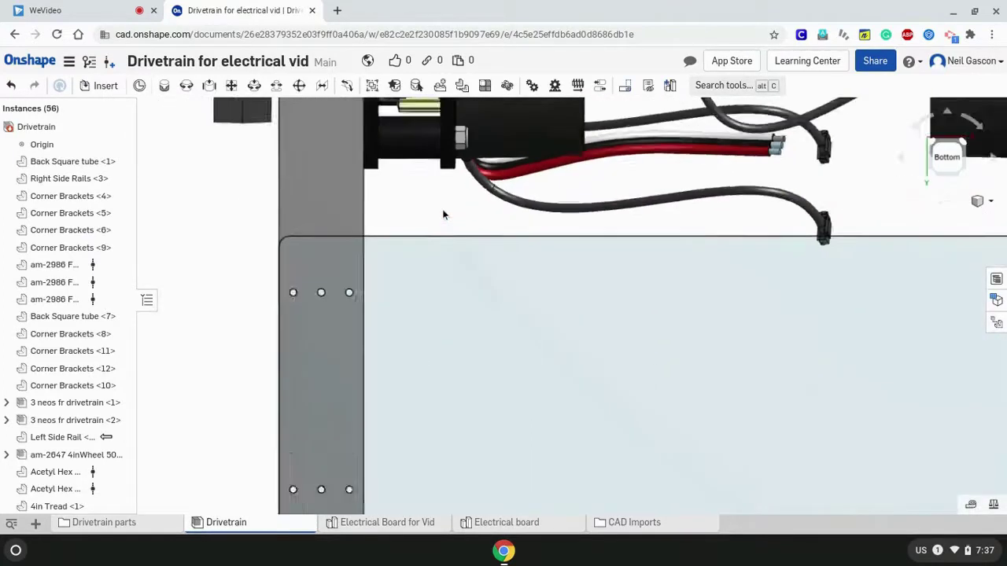
scroll(535, 283, down, 3)
right_drag(535, 284, 541, 249)
click(947, 154)
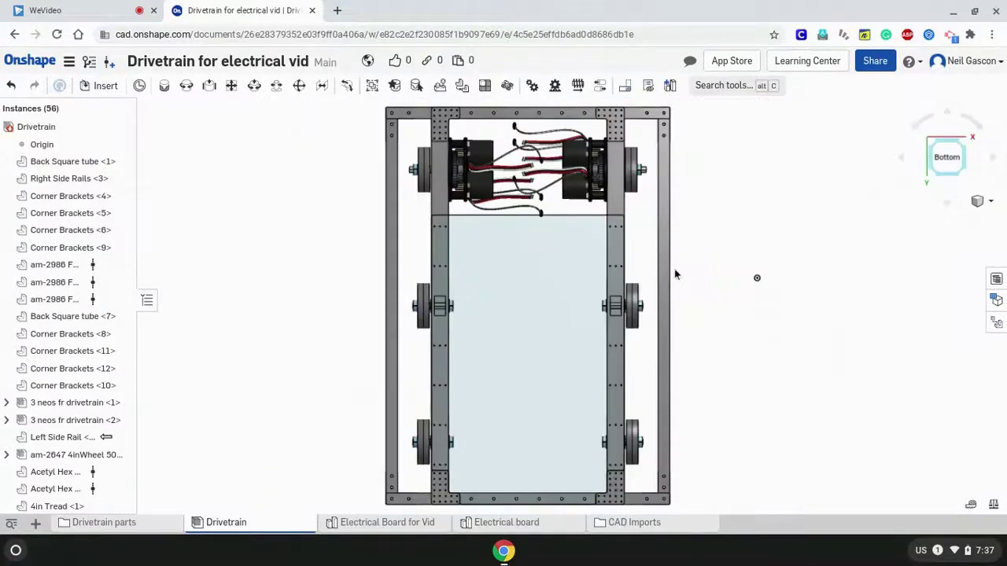
scroll(610, 468, up, 1)
scroll(610, 490, up, 5)
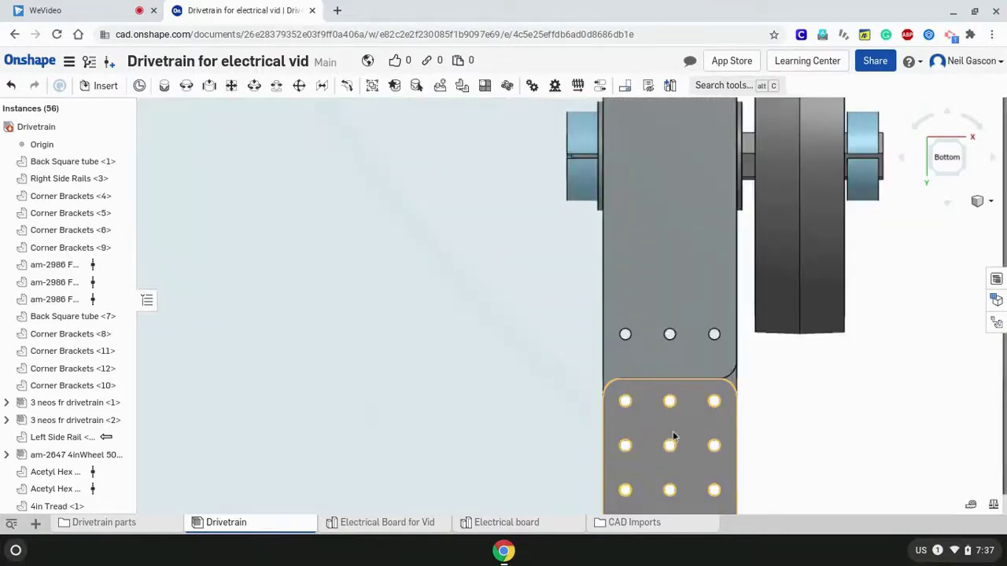
scroll(690, 377, down, 4)
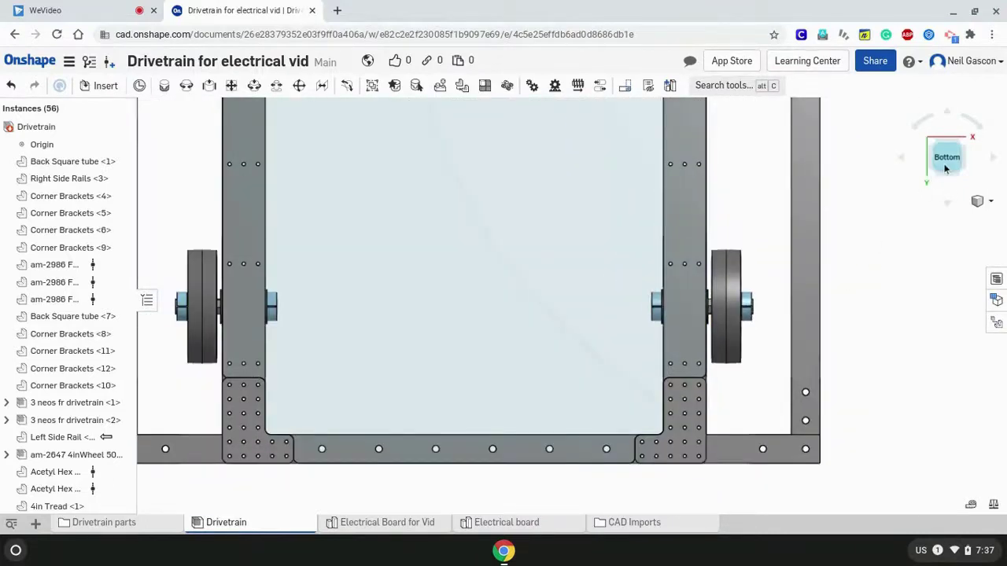
click(945, 157)
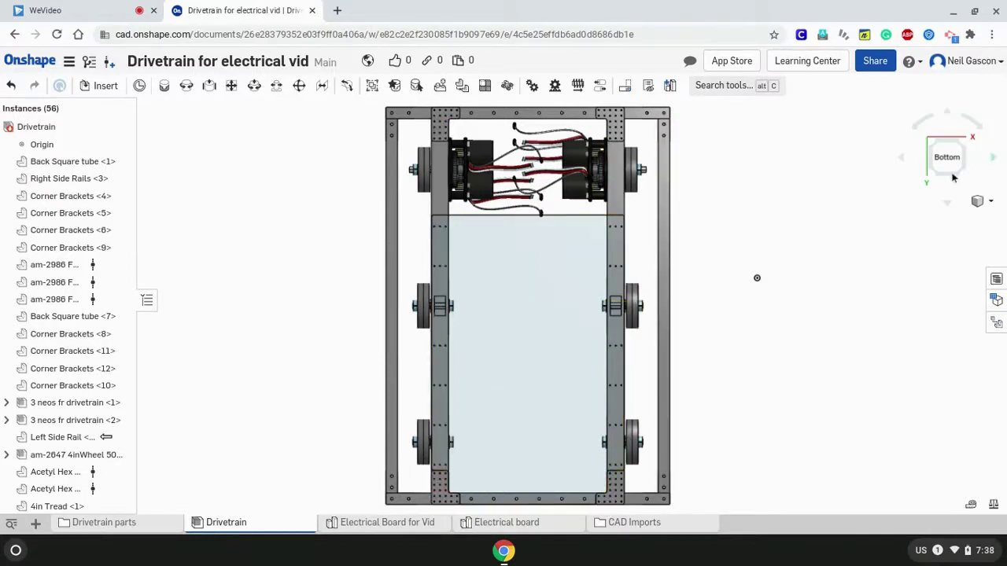
scroll(840, 323, down, 1)
mouse_move(740, 400)
right_down()
mouse_move(726, 393)
mouse_move(732, 406)
right_up()
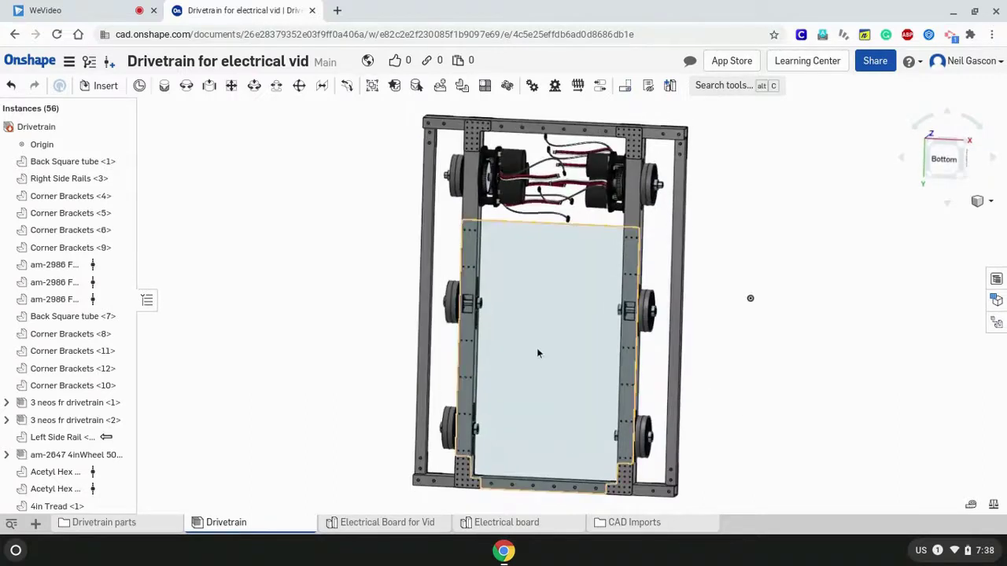
Edit the electrical board in the context of the Drivetrain assembly and open Sketch 1 for editing.
right_click(538, 354)
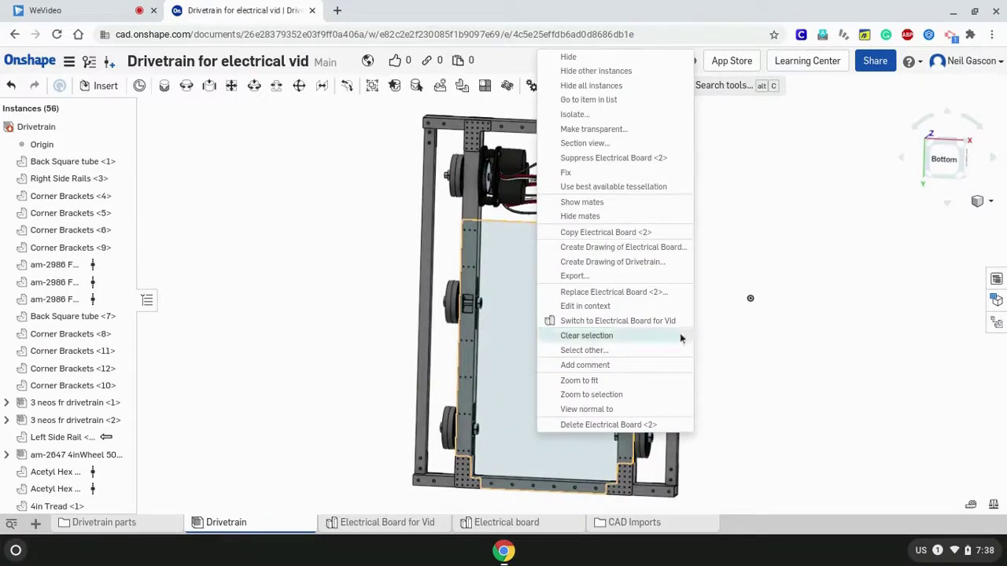
click(610, 308)
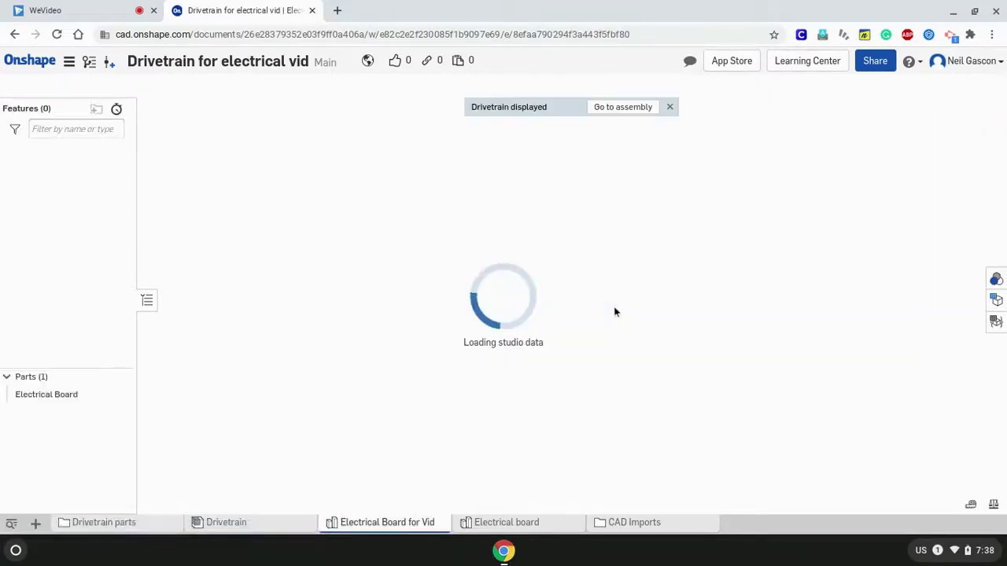
mouse_move(859, 299)
right_down()
mouse_move(848, 300)
mouse_move(859, 273)
mouse_move(843, 310)
mouse_move(825, 283)
mouse_move(849, 310)
mouse_move(860, 298)
mouse_move(852, 291)
right_up()
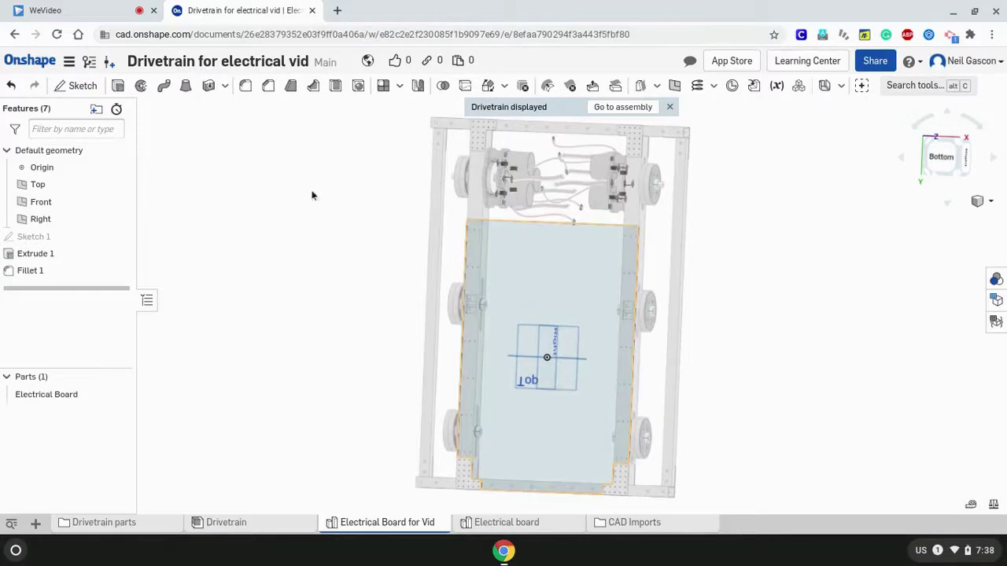
double_click(47, 236)
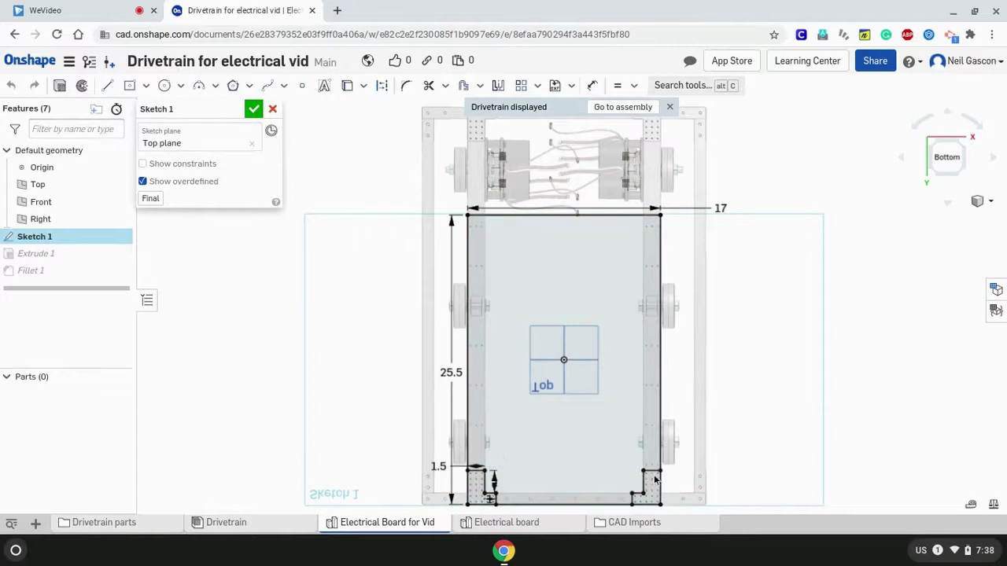
Try to project the end-rail hole nearest the undimensioned corner notch into Sketch 1 with Use, and undo the projection.
scroll(664, 461, up, 3)
scroll(664, 461, down, 2)
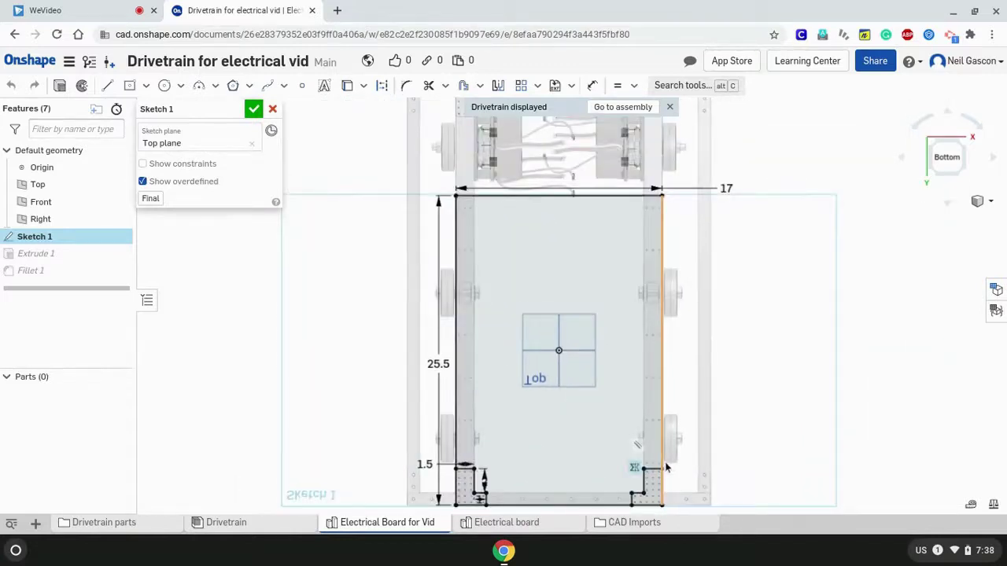
scroll(665, 466, down, 3)
scroll(650, 485, up, 5)
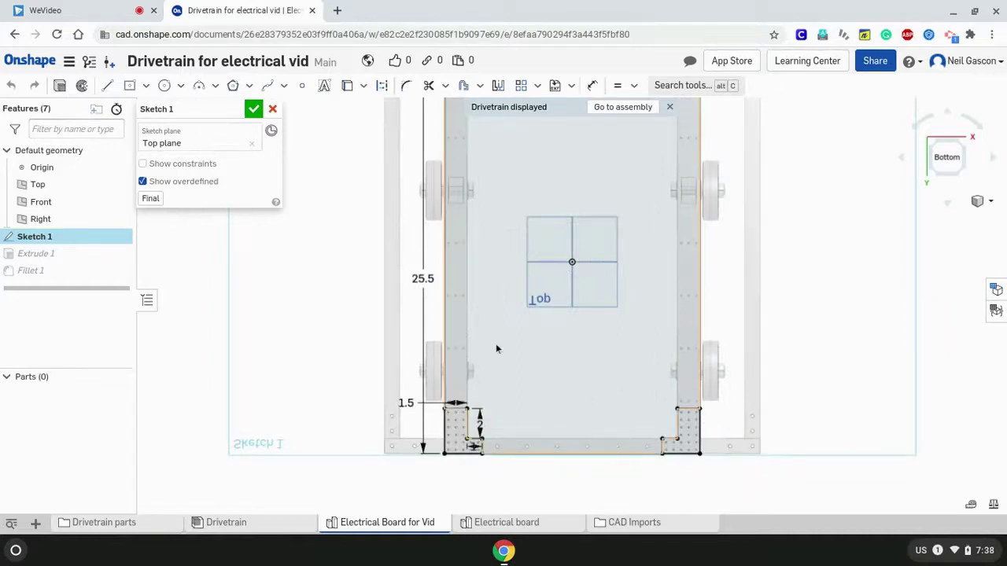
click(348, 87)
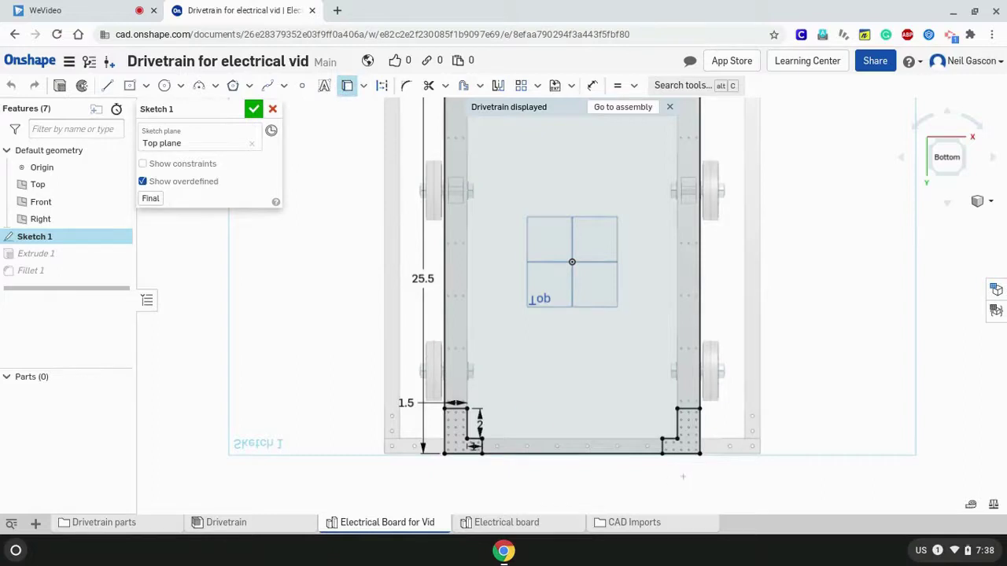
scroll(683, 476, up, 5)
scroll(497, 432, down, 5)
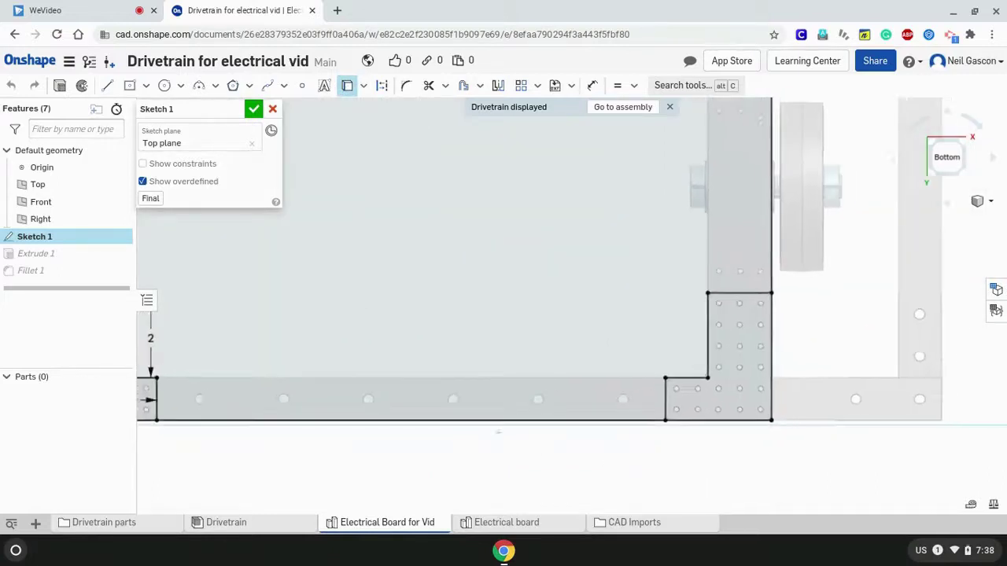
scroll(389, 448, up, 3)
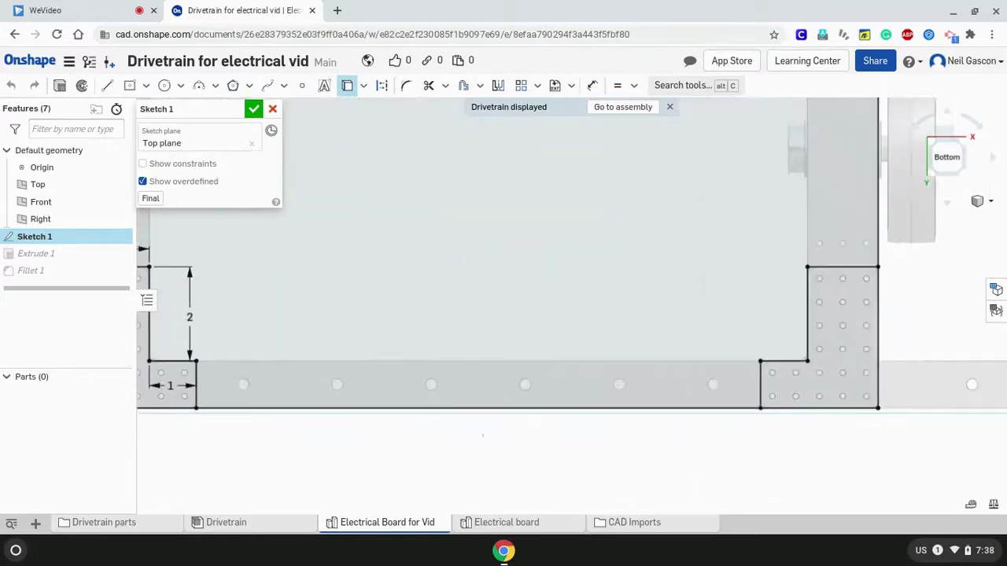
mouse_move(740, 444)
right_down()
mouse_move(723, 438)
mouse_move(732, 451)
right_up()
scroll(711, 397, up, 5)
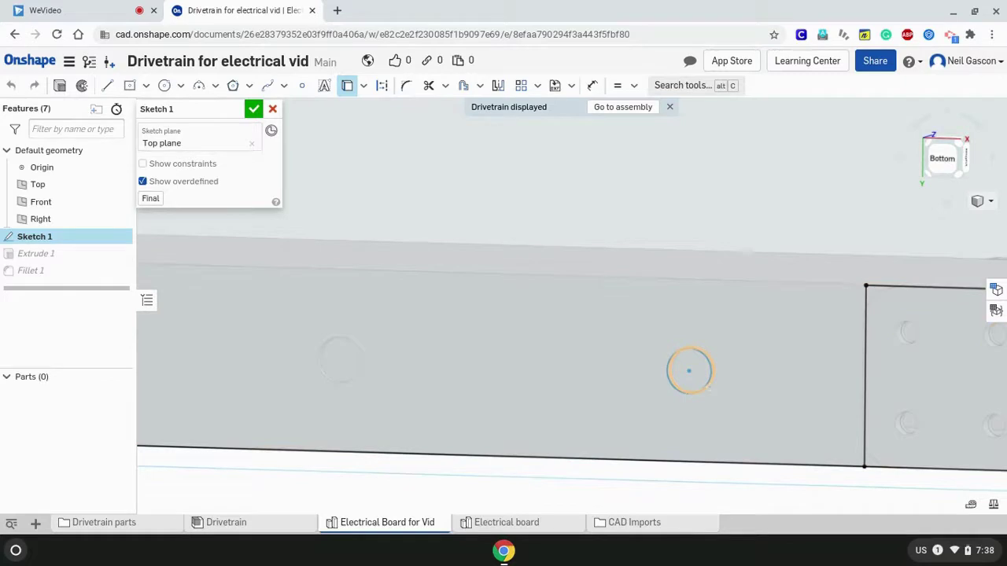
click(709, 383)
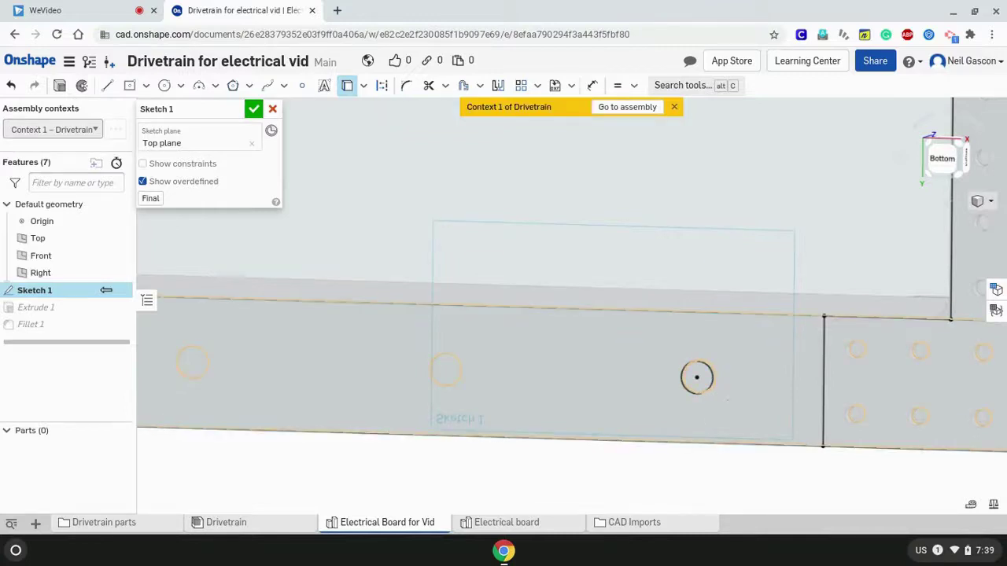
scroll(696, 376, up, 3)
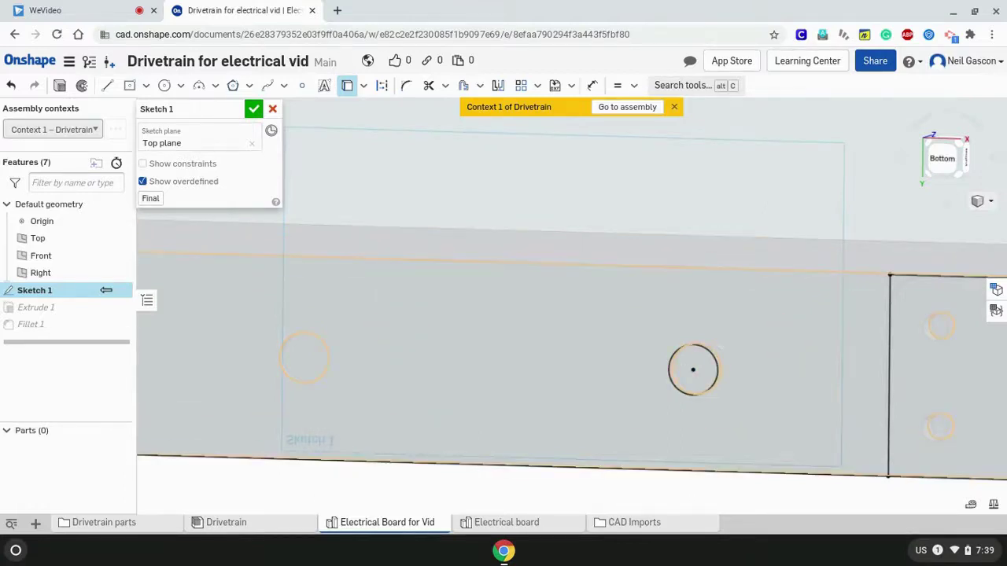
scroll(608, 398, down, 2)
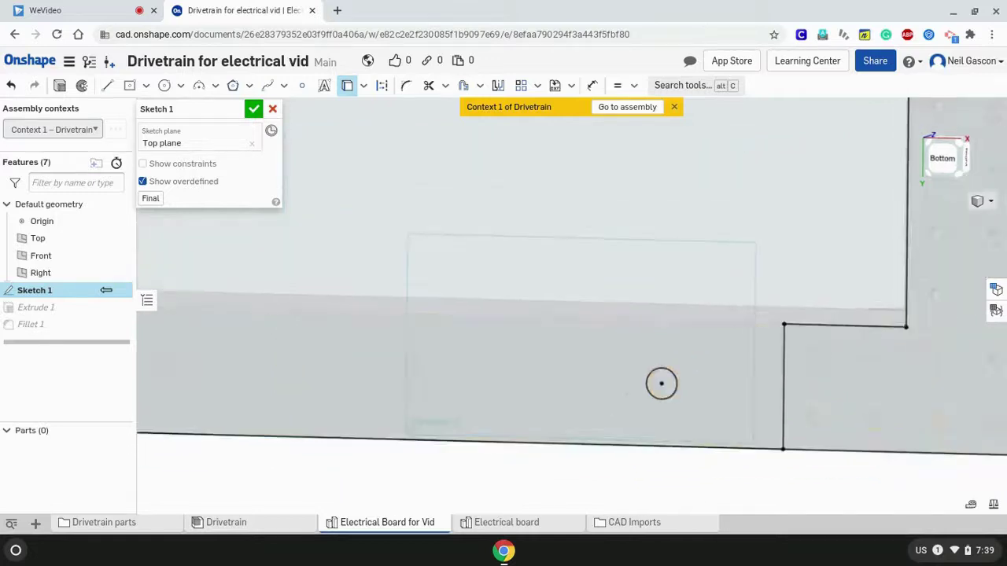
click(11, 85)
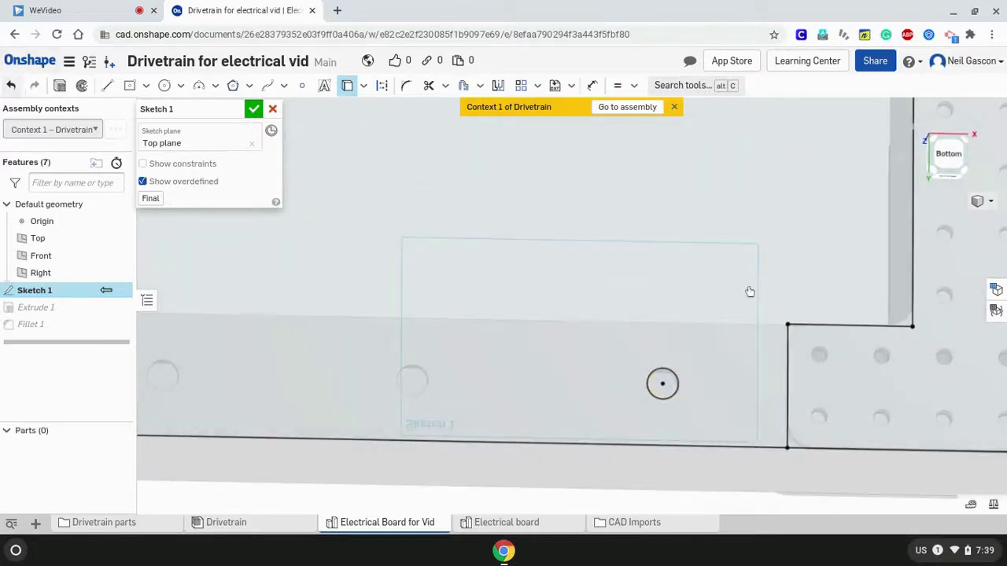
Project the six end-rail holes between the two corner brackets into Sketch 1 together with the Use tool.
click(949, 155)
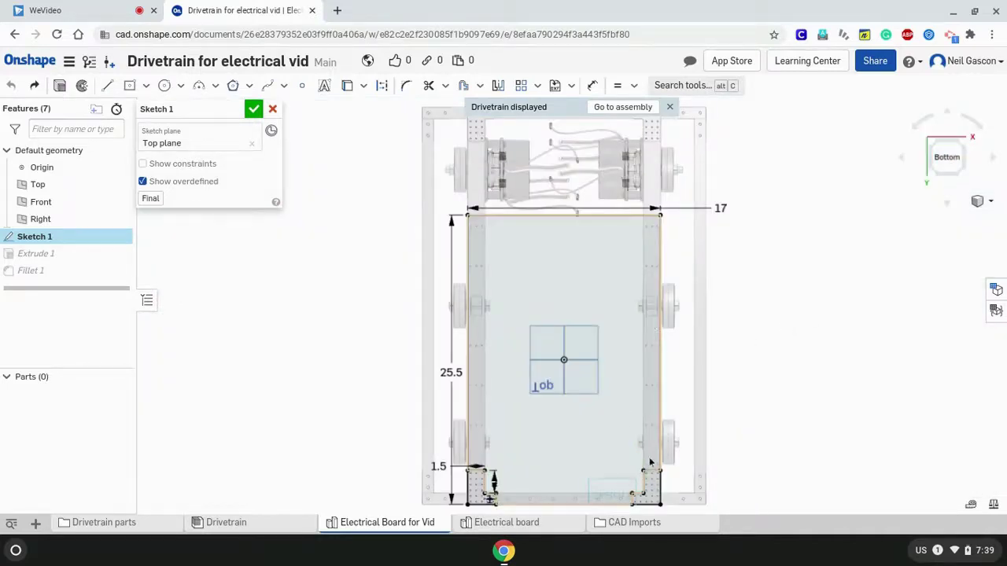
scroll(614, 500, up, 5)
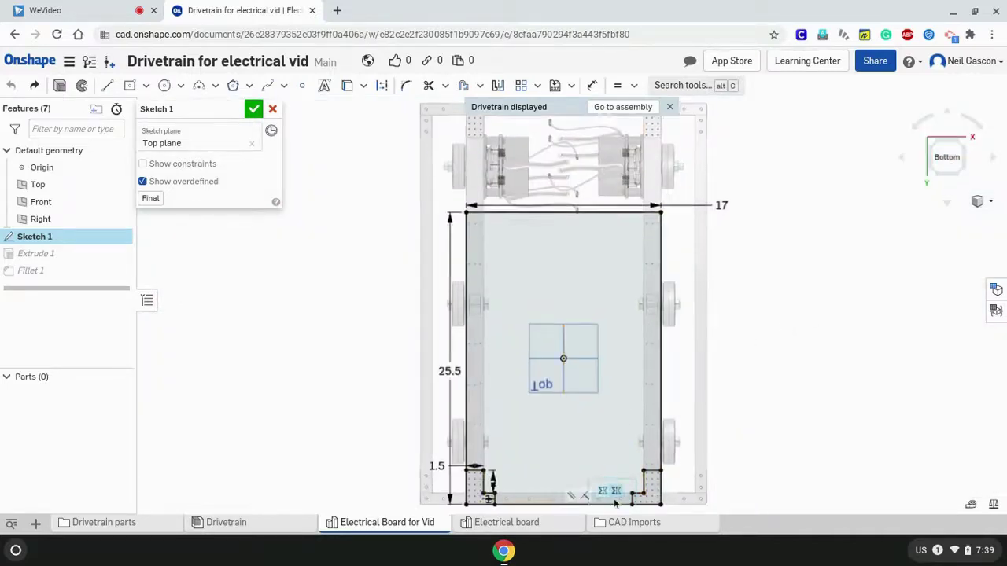
scroll(613, 500, down, 10)
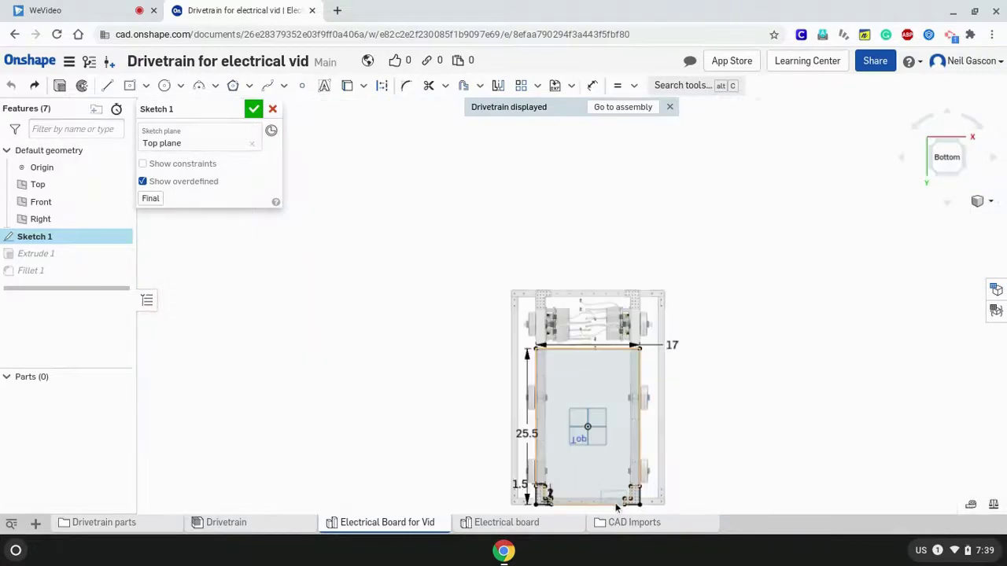
click(947, 159)
scroll(729, 439, down, 5)
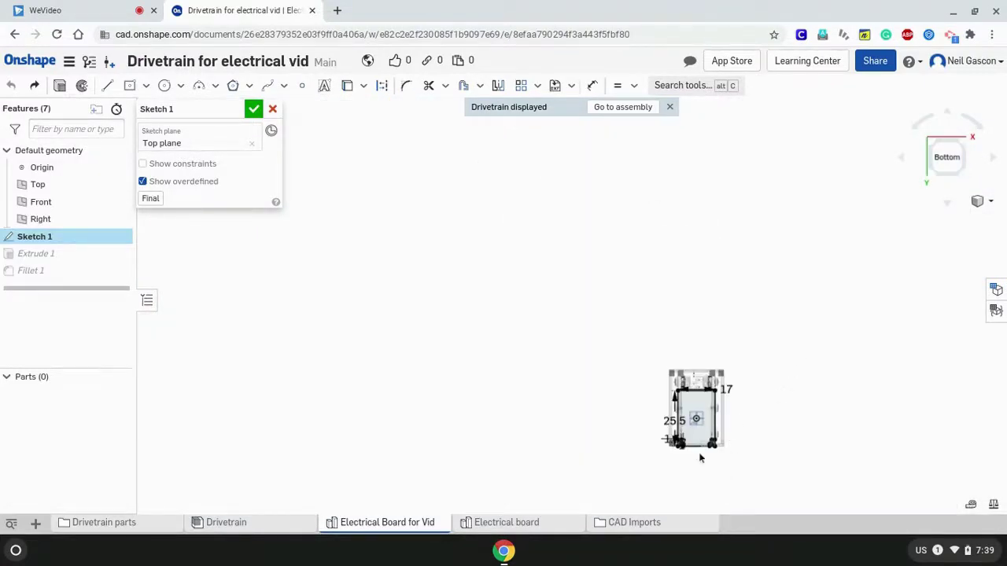
scroll(692, 455, up, 3)
scroll(725, 386, up, 5)
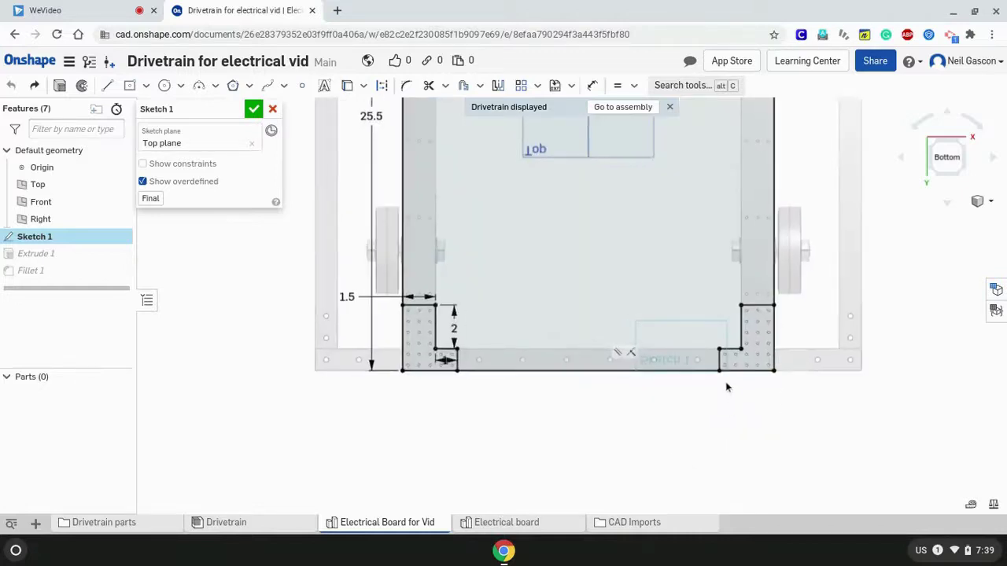
key(u)
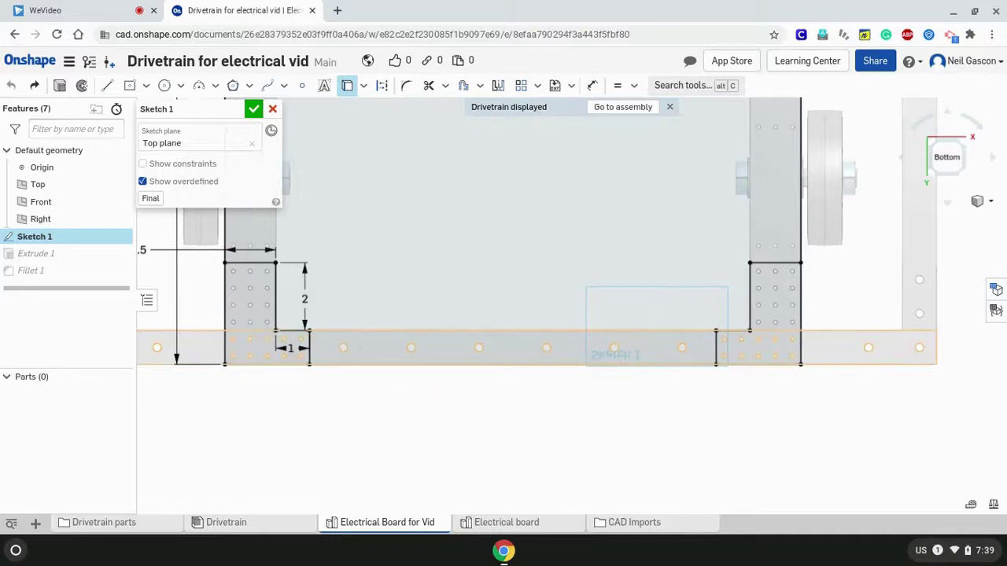
mouse_move(327, 337)
mouse_down()
mouse_move(573, 342)
mouse_move(694, 359)
mouse_up()
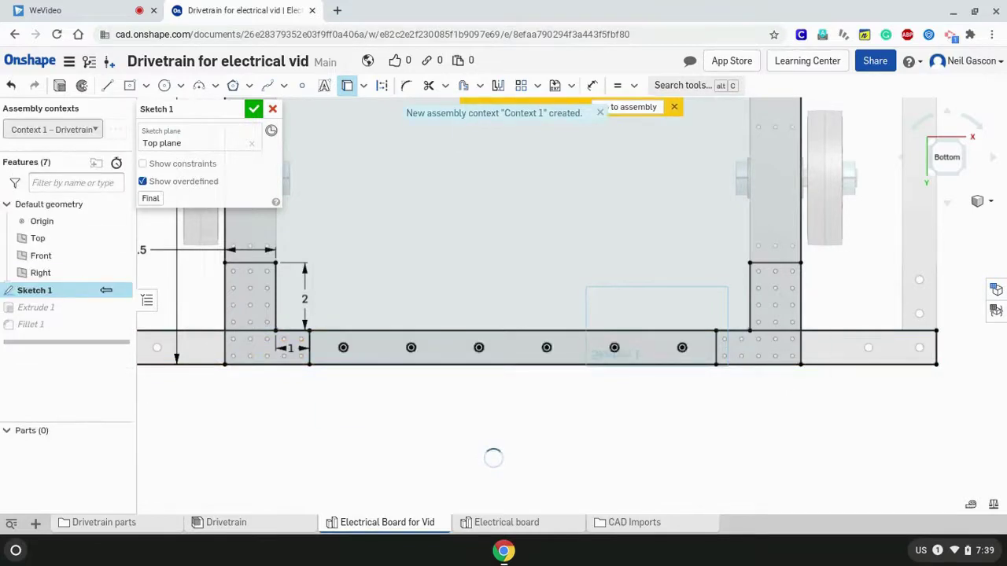
Project the two rows of three holes nearest the motor end of the side rail beside the 25.5 dimension with Use.
scroll(787, 392, down, 2)
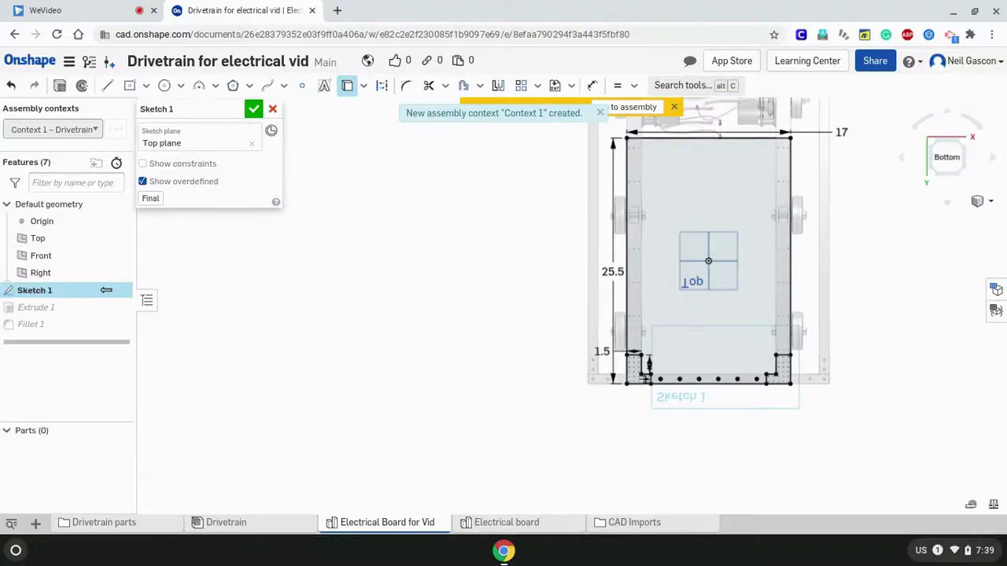
scroll(641, 192, up, 3)
scroll(623, 150, down, 3)
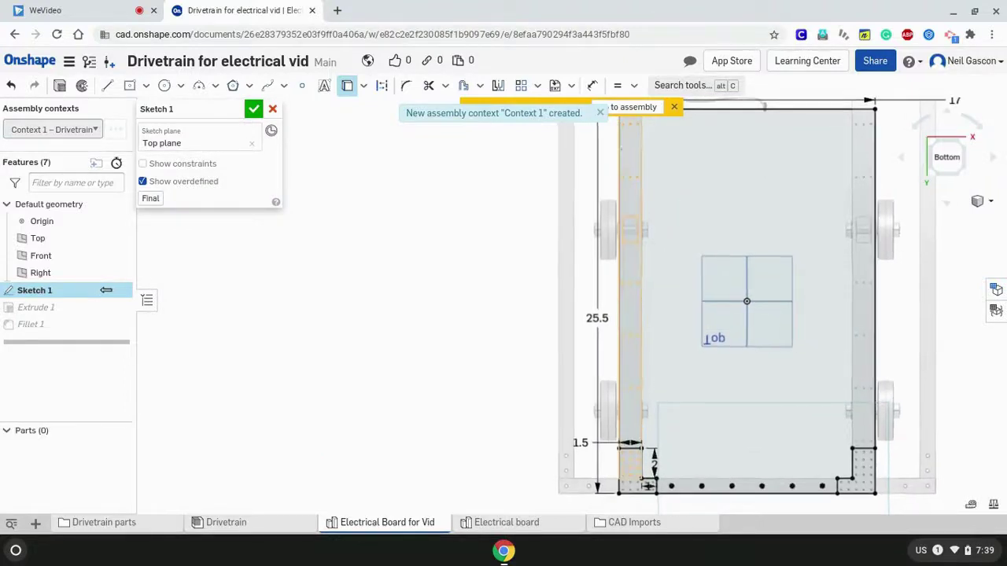
scroll(638, 130, up, 1)
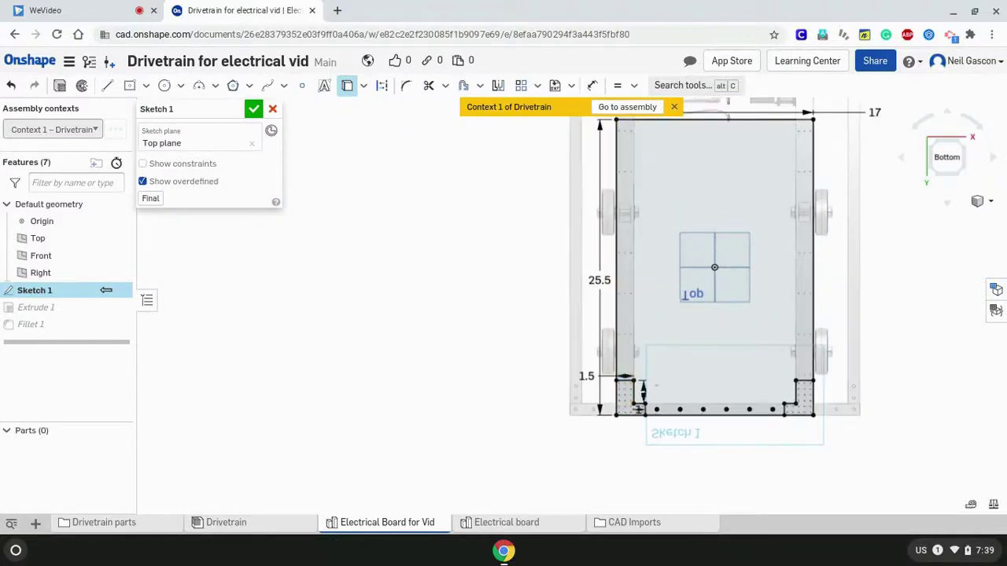
scroll(618, 142, up, 4)
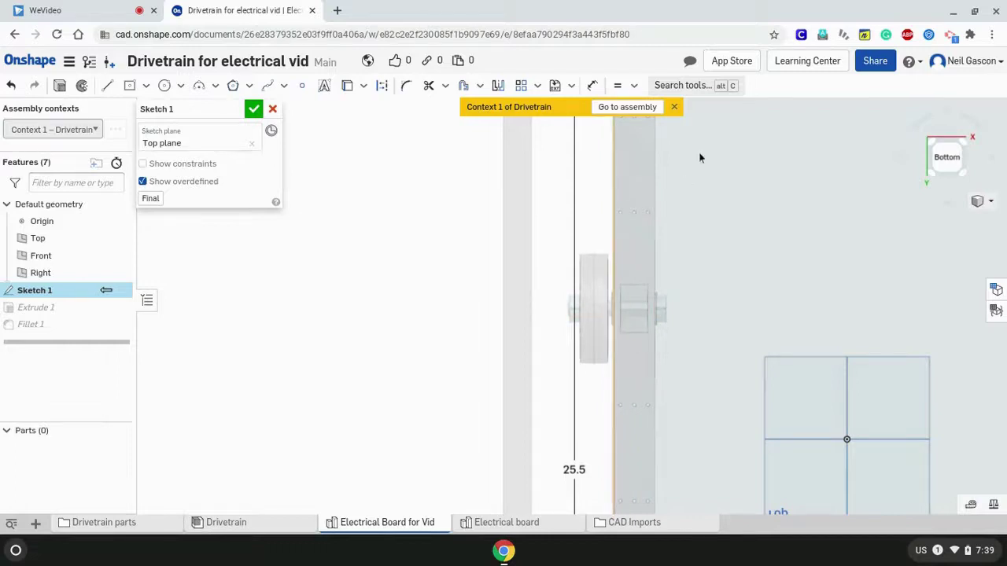
scroll(691, 163, down, 4)
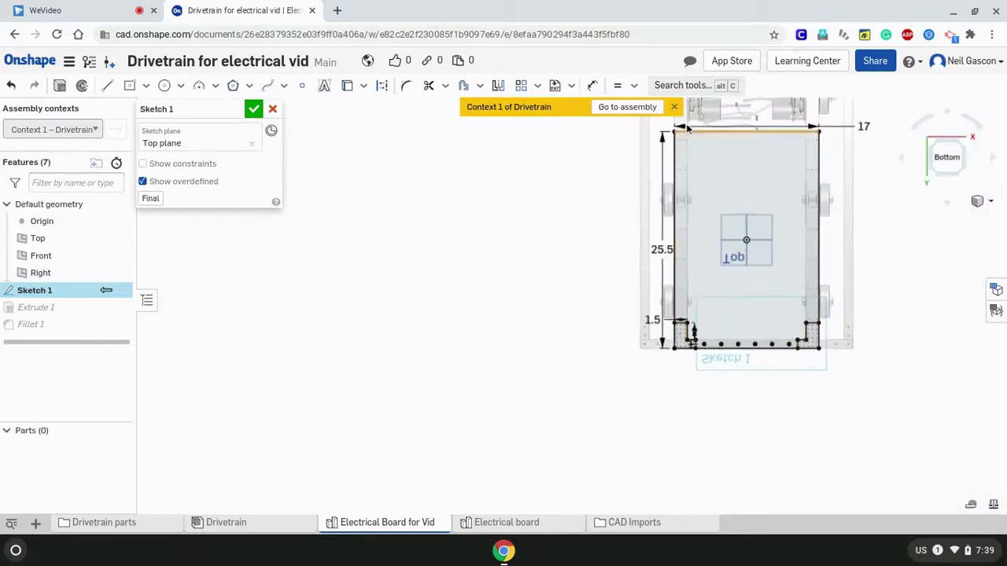
scroll(690, 157, up, 5)
key(u)
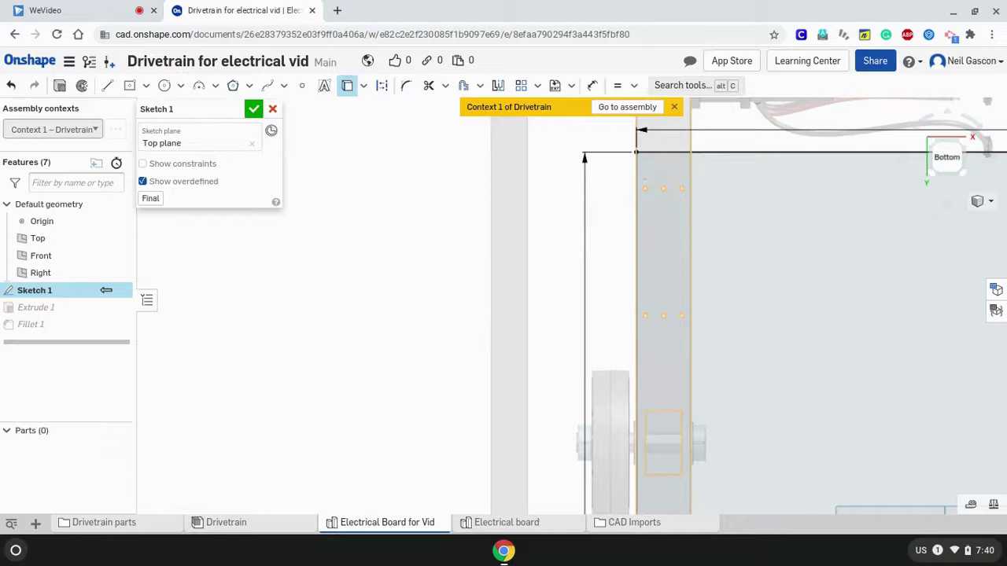
drag(640, 175, 689, 367)
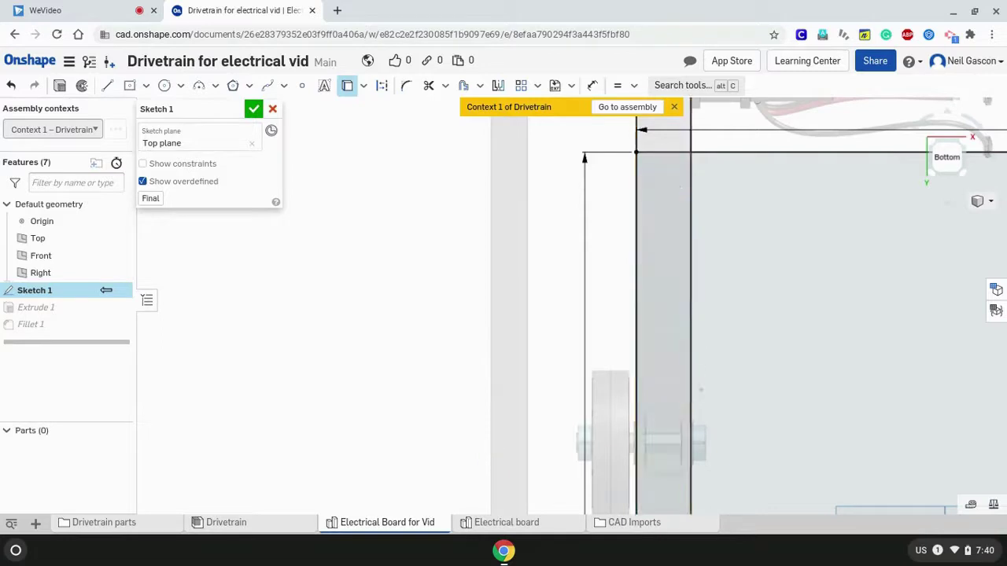
Project the three middle rows of holes between the wheels on the same side rail into Sketch 1.
scroll(493, 458, down, 3)
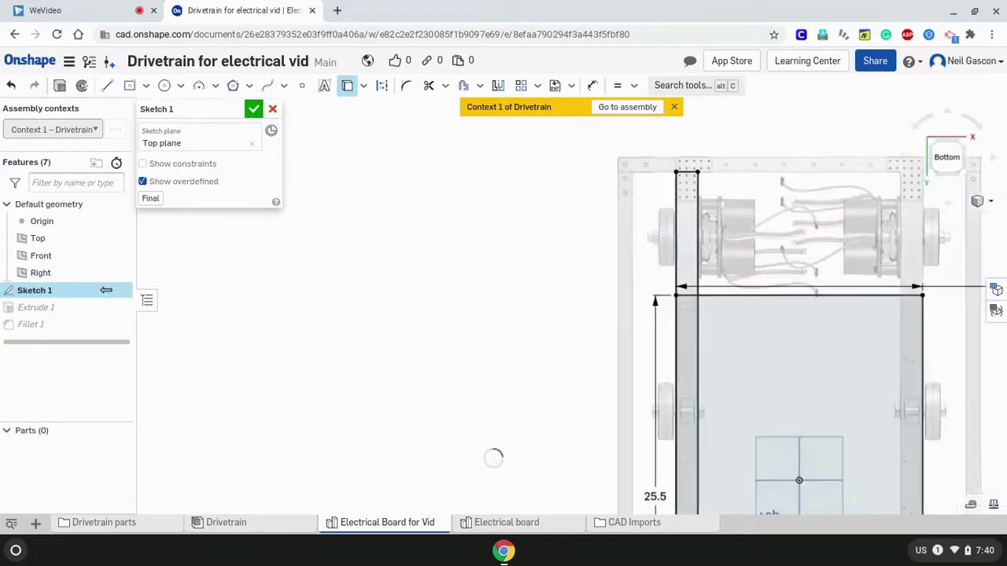
scroll(704, 391, down, 3)
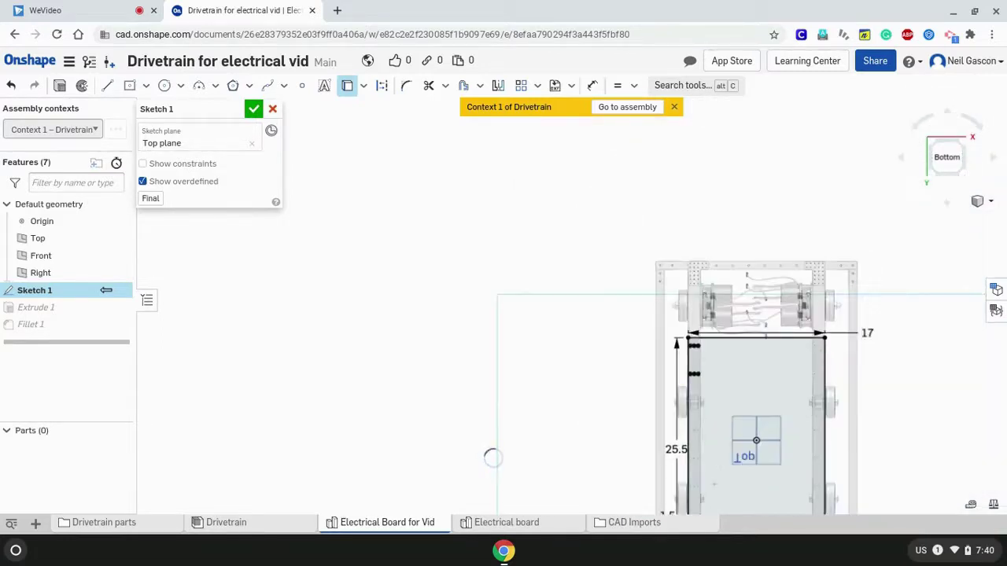
scroll(714, 484, up, 4)
scroll(715, 484, down, 5)
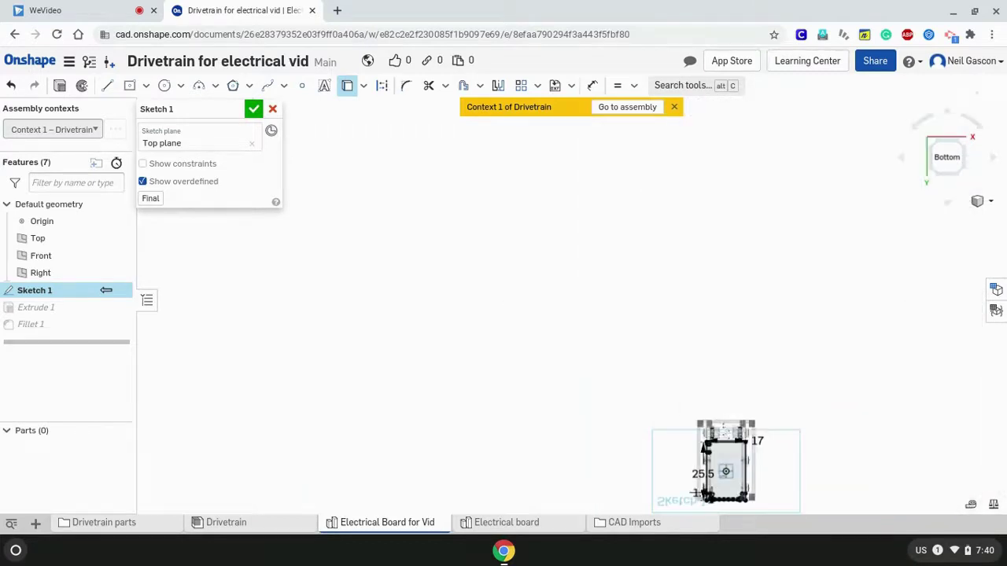
scroll(712, 472, up, 5)
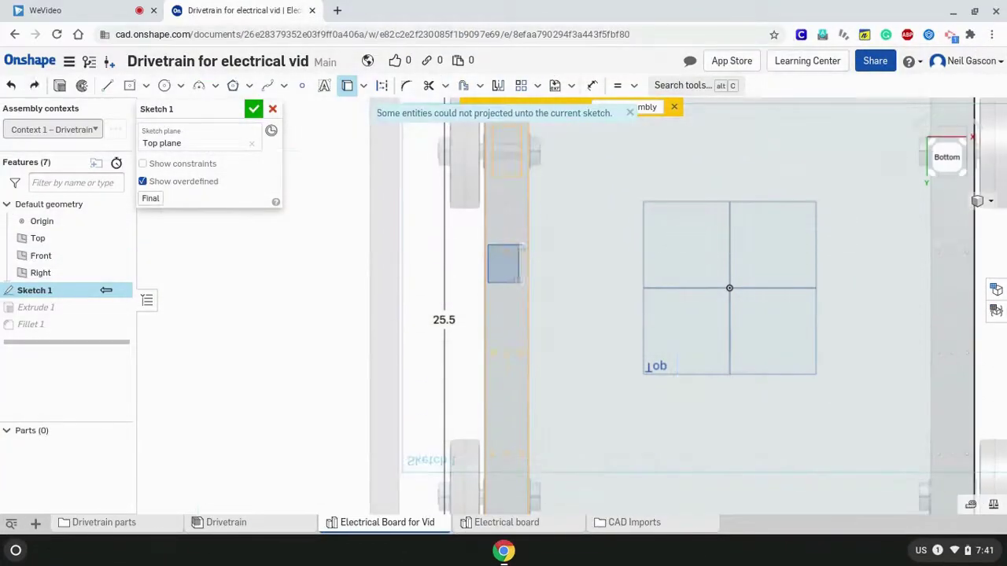
drag(520, 283, 528, 463)
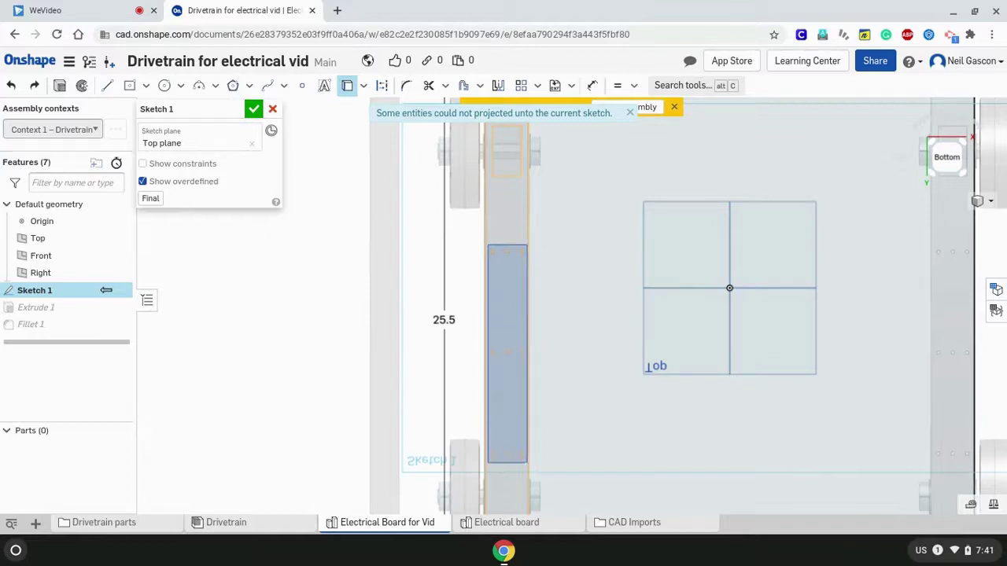
drag(528, 463, 527, 475)
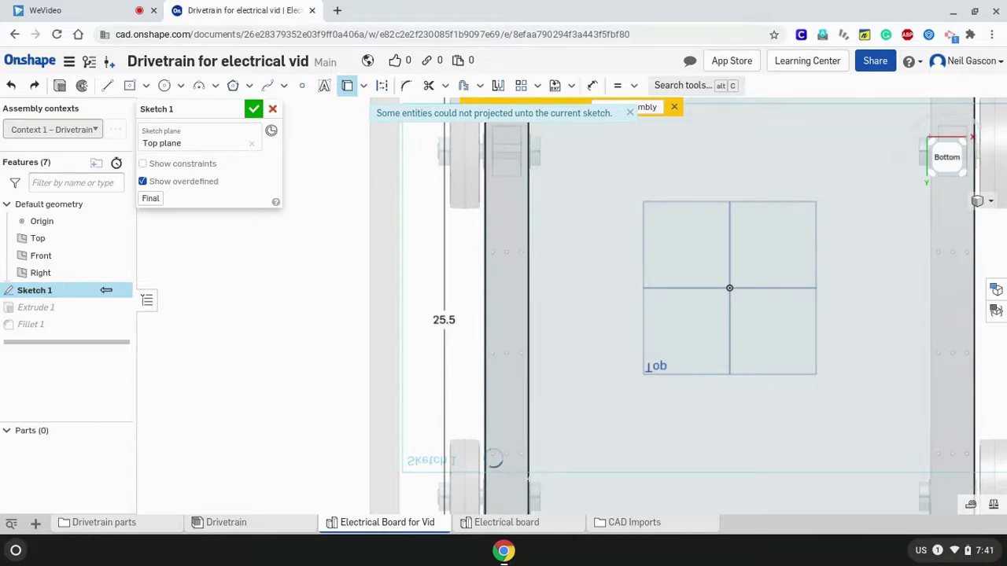
Project the row of three side-rail holes just above the dimensioned corner notch into Sketch 1, and view the whole board from the bottom.
scroll(494, 459, down, 4)
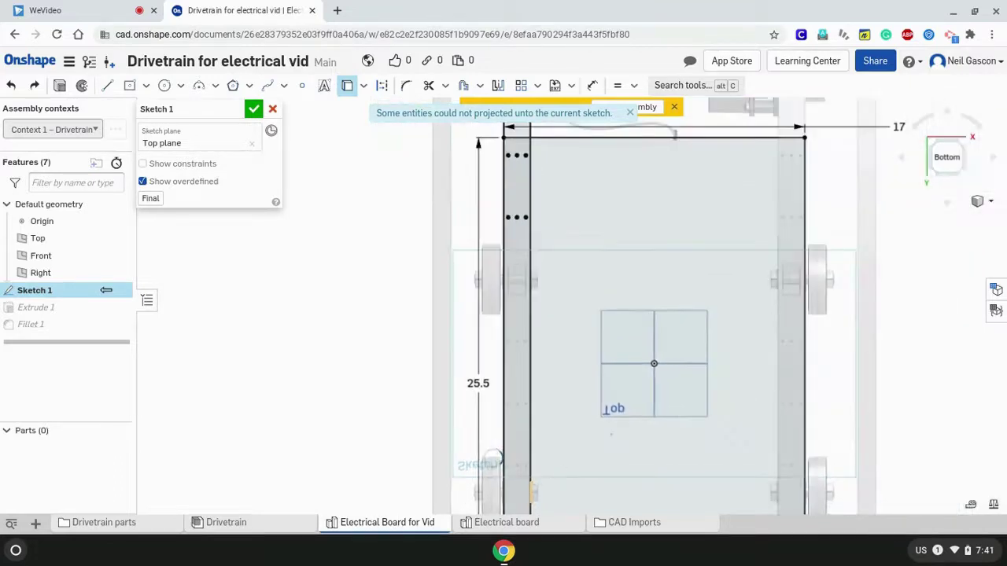
scroll(492, 460, down, 3)
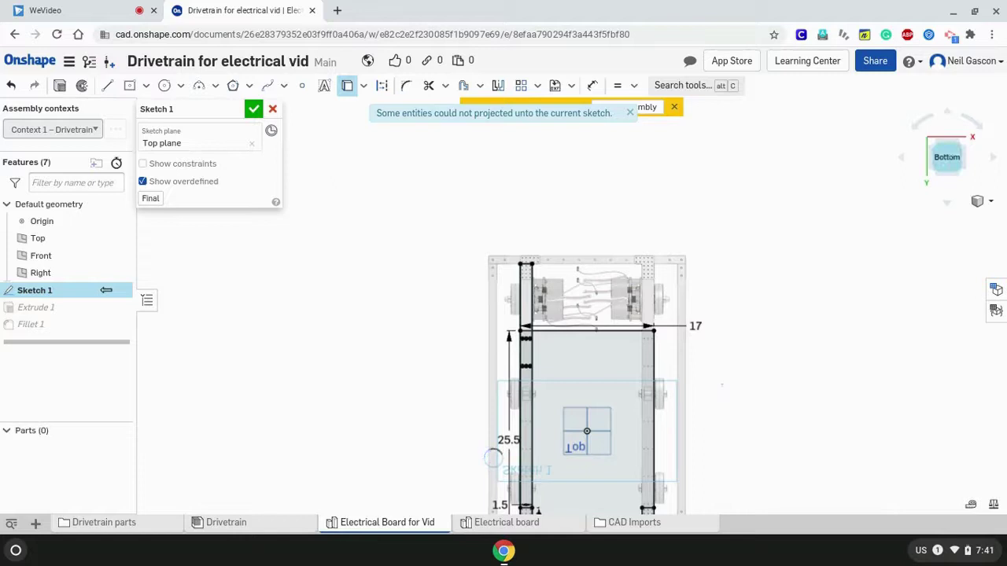
scroll(491, 459, up, 6)
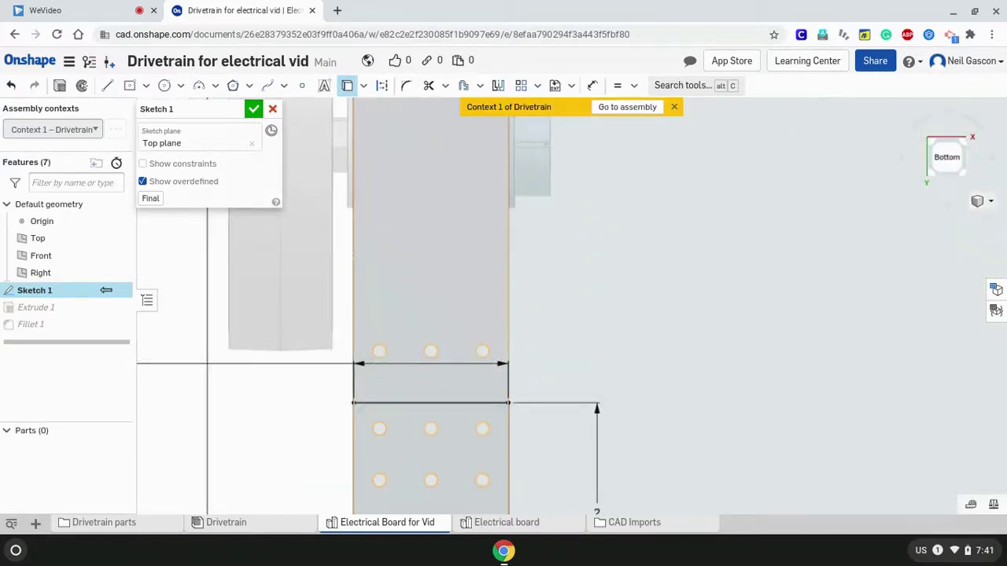
mouse_move(370, 324)
mouse_down()
mouse_move(423, 330)
mouse_move(497, 374)
mouse_up()
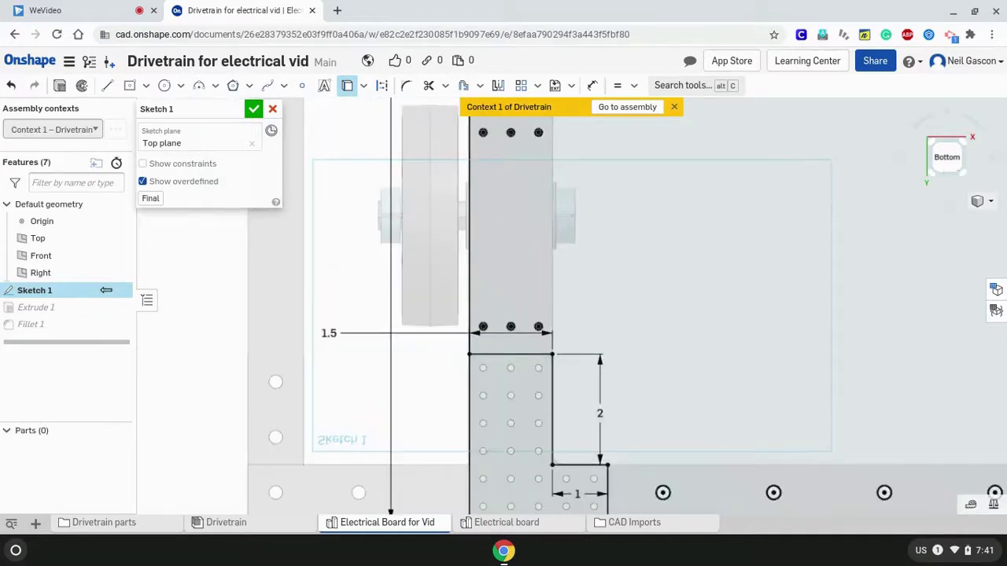
click(949, 159)
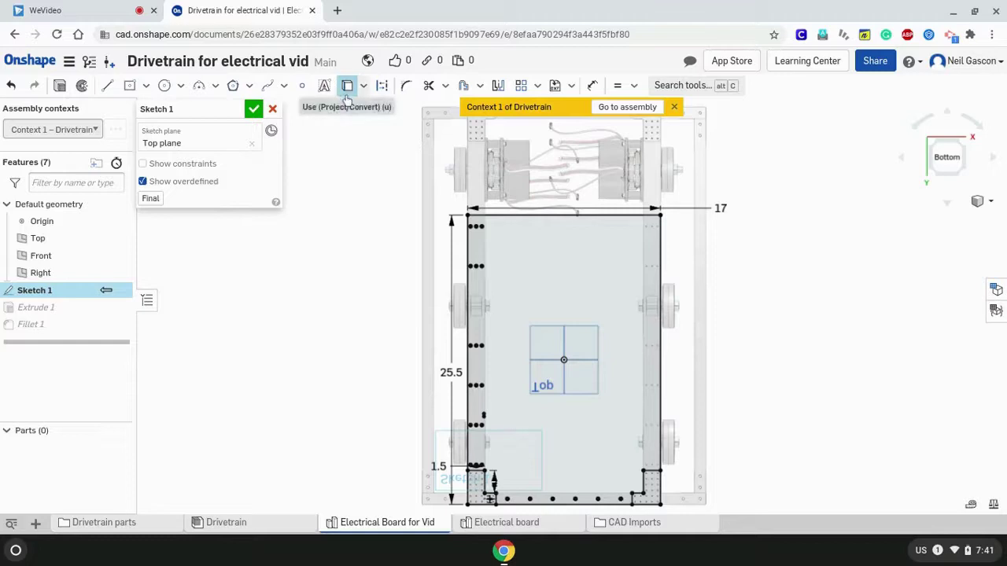
Mirror the projected side-rail holes about the Right plane onto the opposite rail and accept Sketch 1.
click(500, 86)
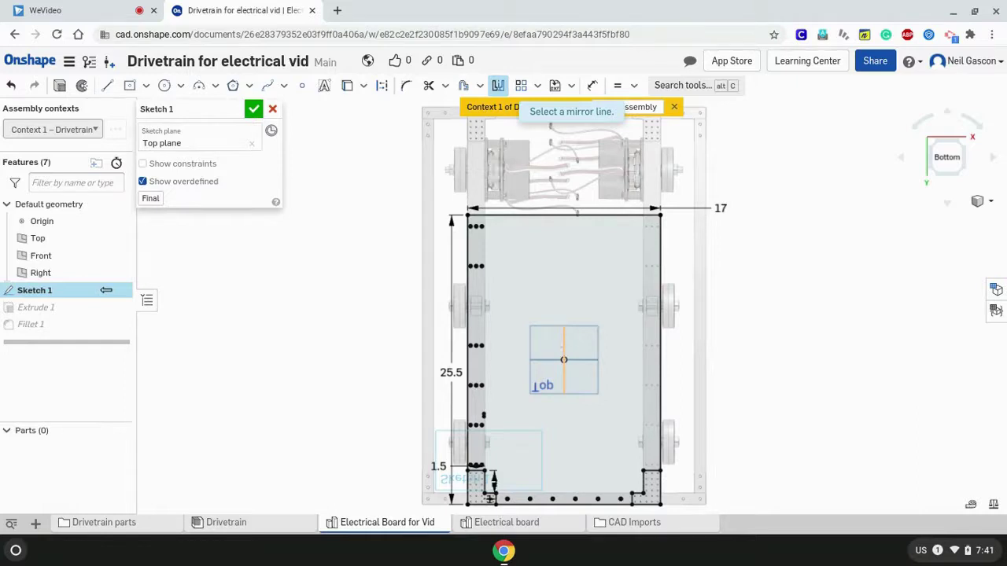
click(564, 346)
scroll(490, 288, up, 3)
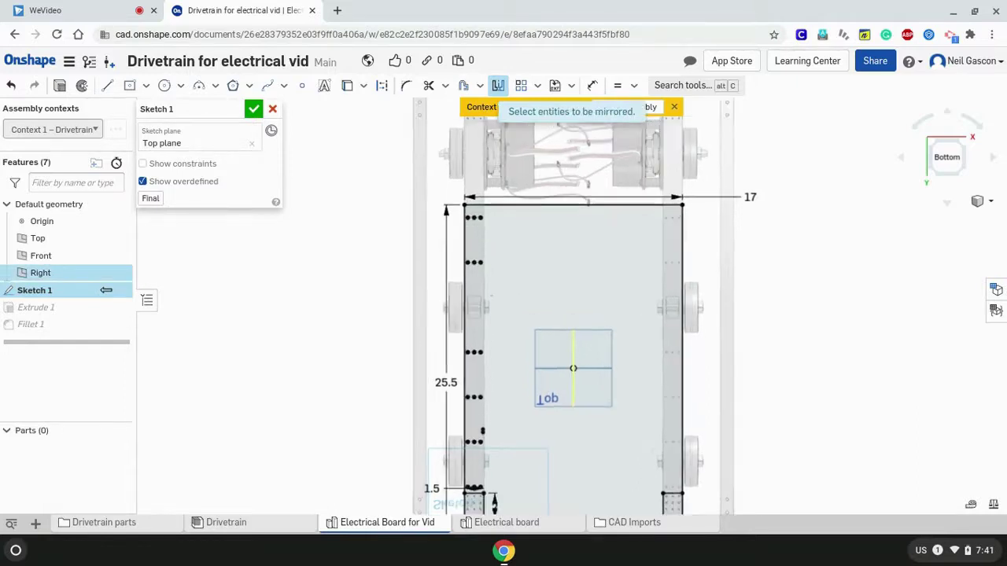
scroll(505, 220, down, 2)
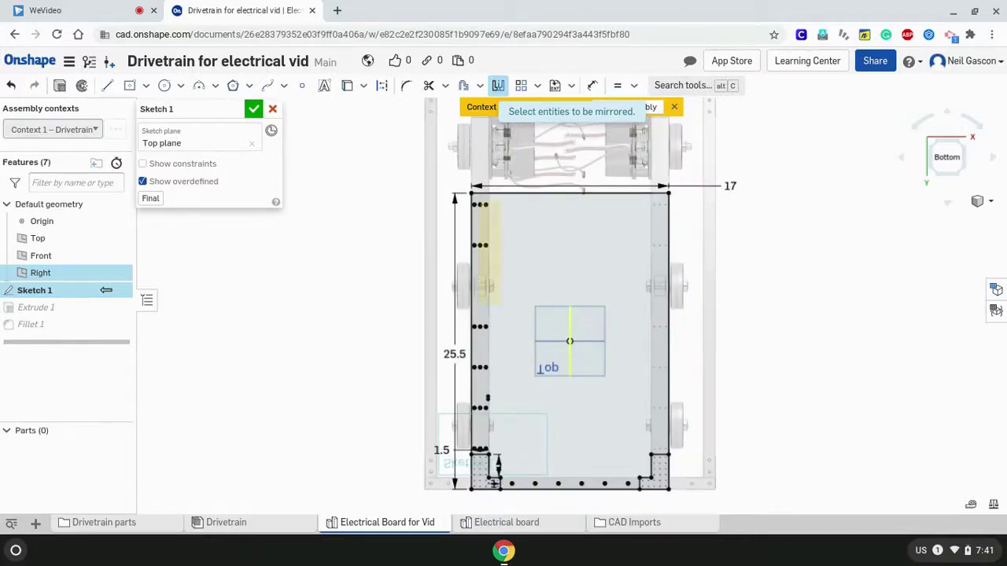
drag(485, 371, 465, 447)
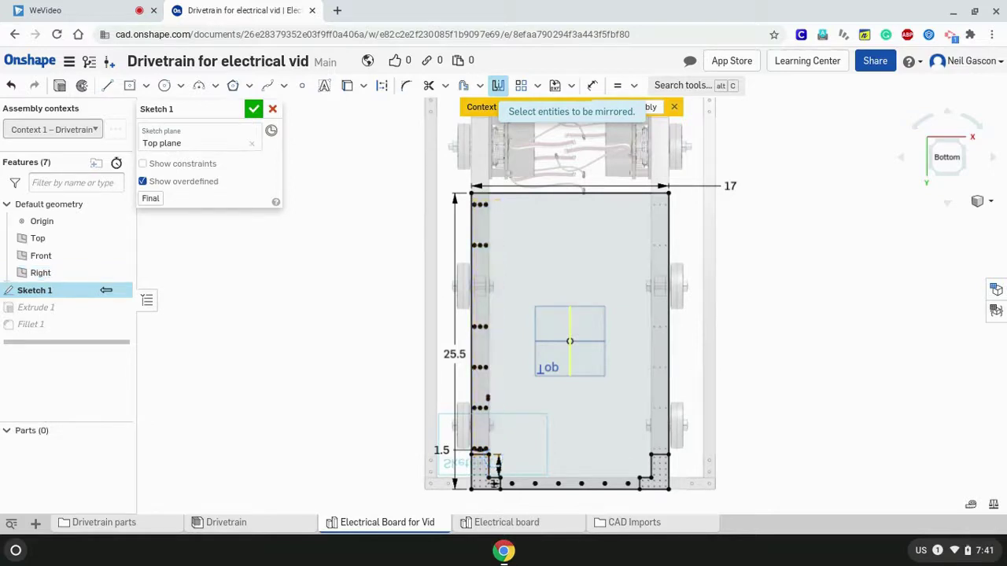
scroll(674, 432, up, 3)
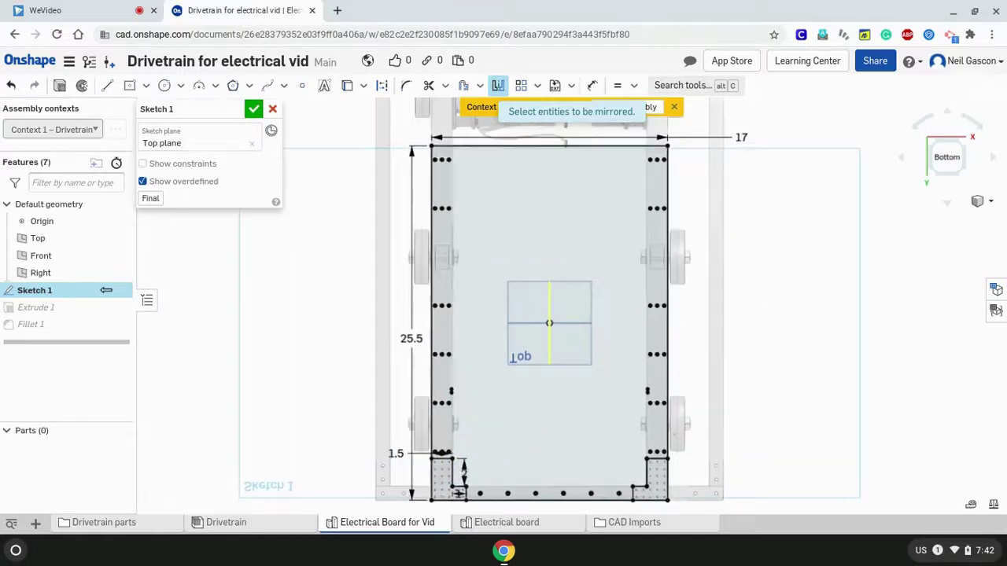
scroll(678, 434, down, 2)
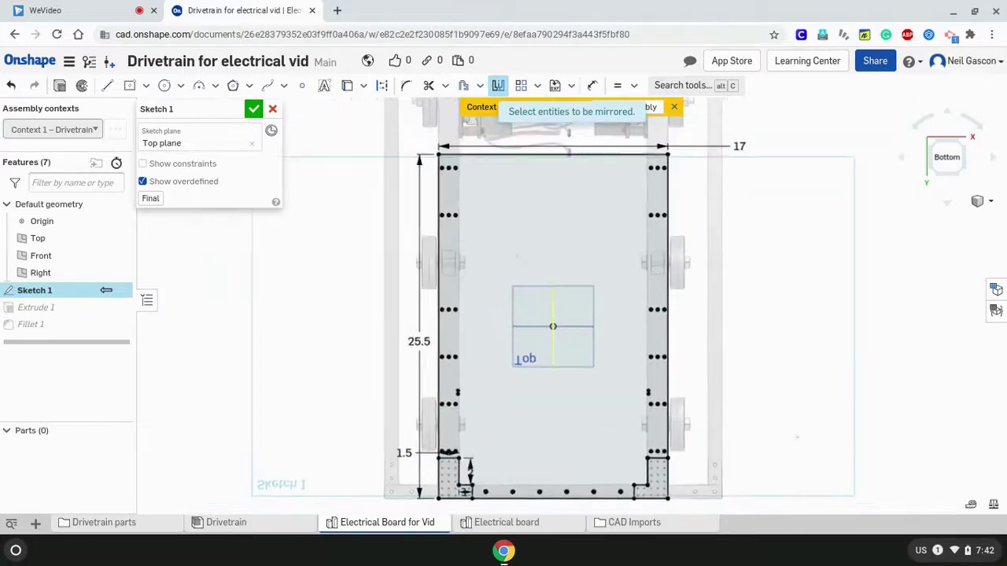
click(254, 108)
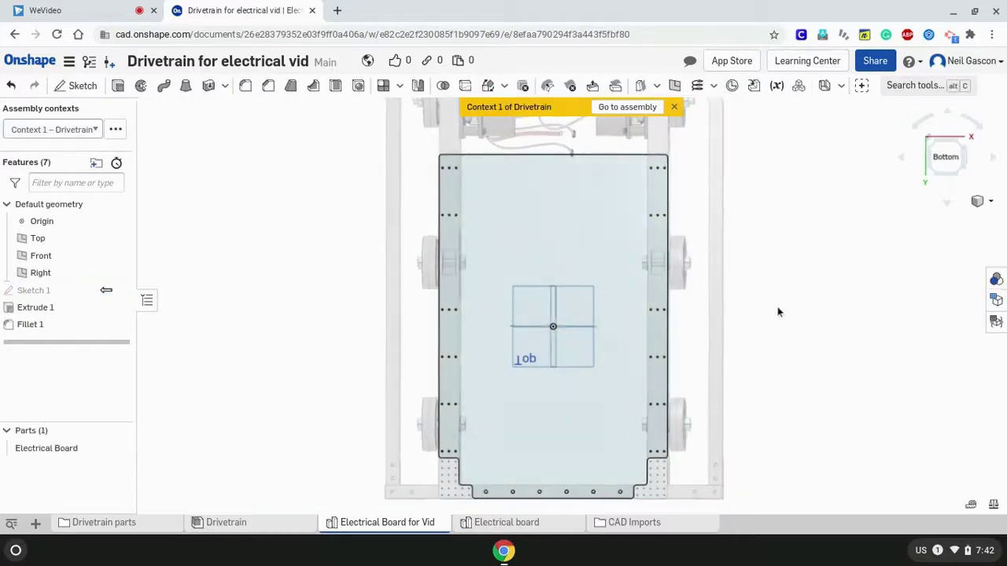
Return to the Drivetrain assembly and examine how the board's holes and notches line up with the end rail and corner brackets.
scroll(645, 158, up, 5)
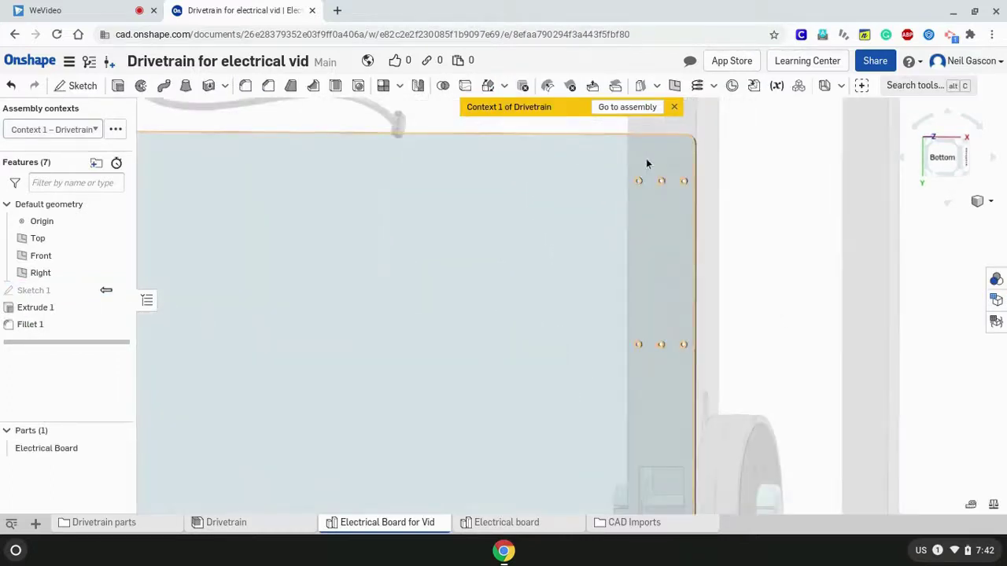
scroll(663, 267, down, 2)
scroll(662, 283, down, 10)
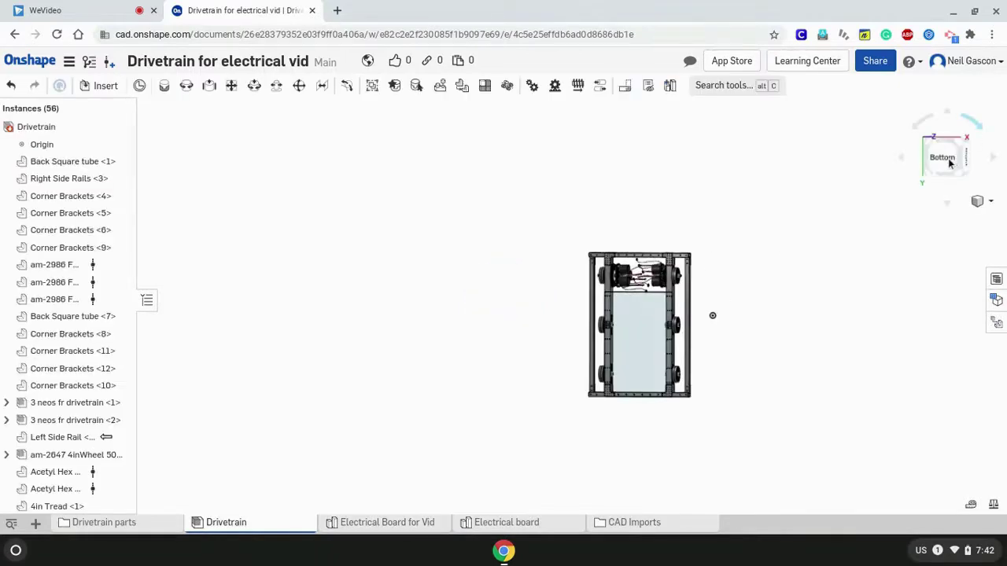
click(946, 159)
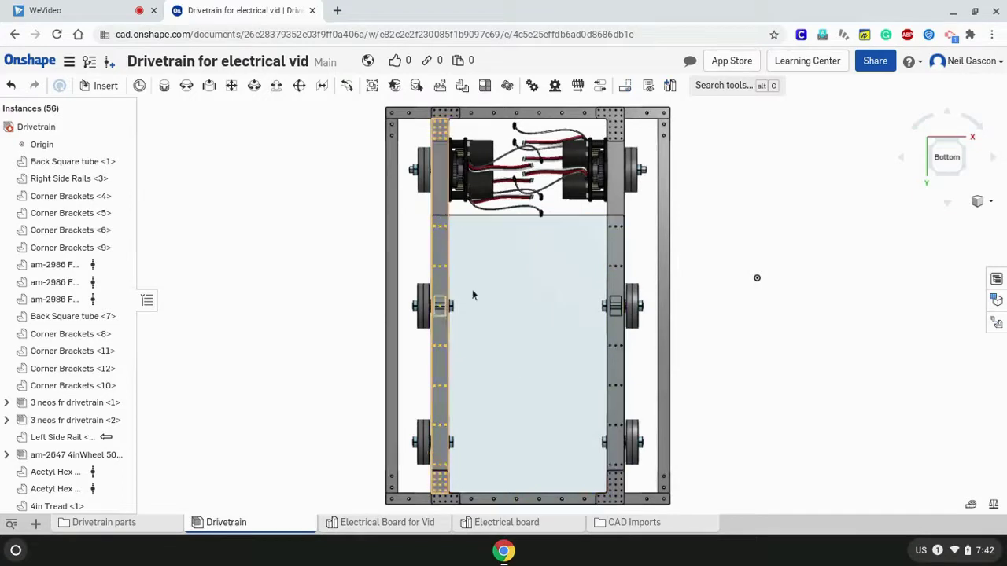
mouse_move(527, 349)
right_down()
mouse_move(526, 321)
mouse_move(508, 353)
right_up()
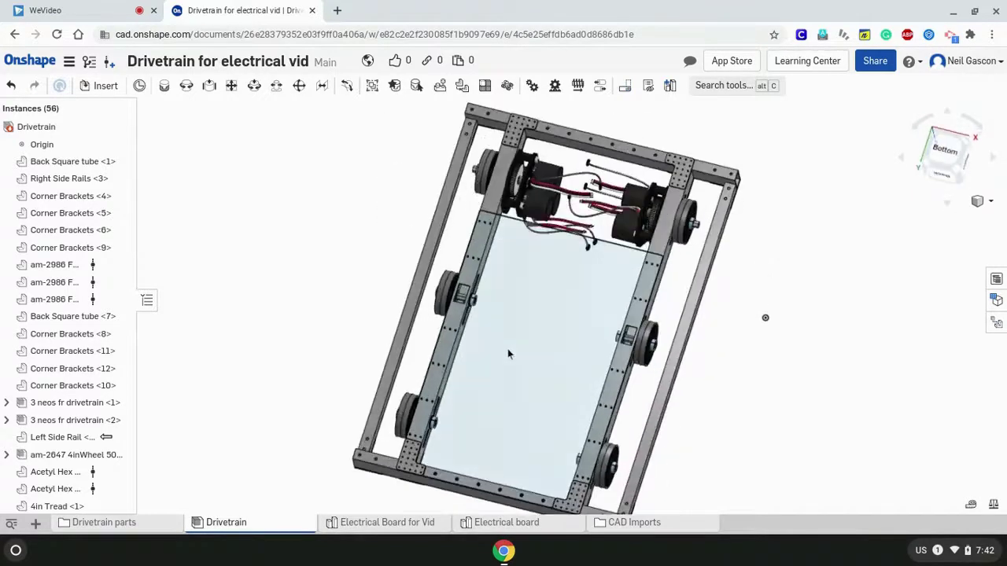
scroll(448, 500, up, 5)
scroll(448, 500, up, 6)
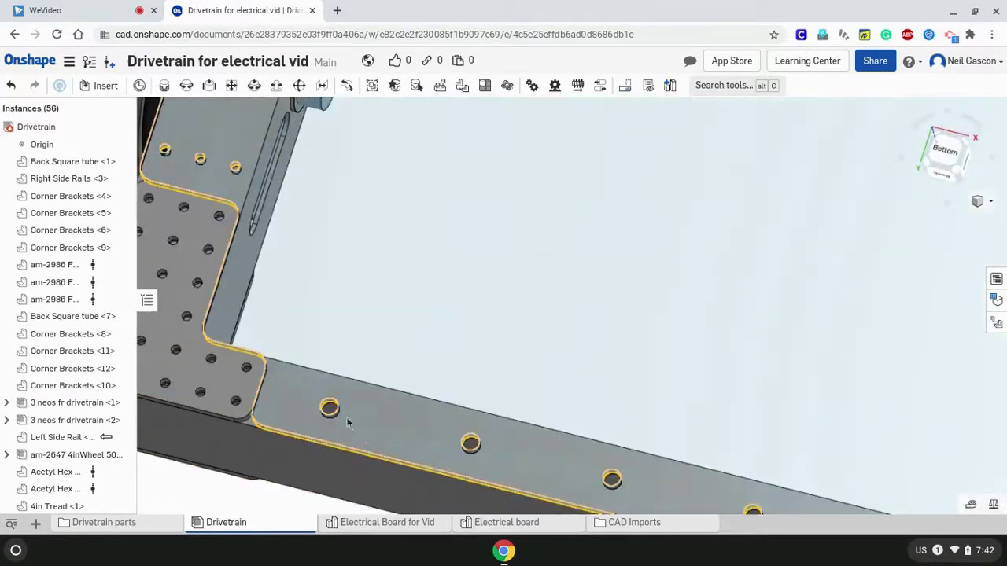
scroll(340, 452, down, 10)
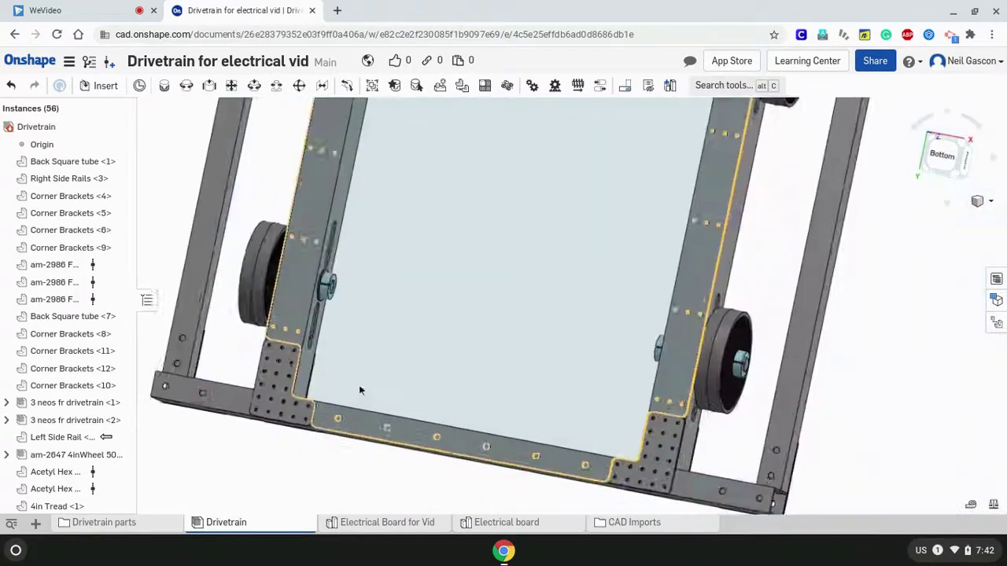
right_drag(495, 230, 602, 413)
scroll(609, 418, up, 8)
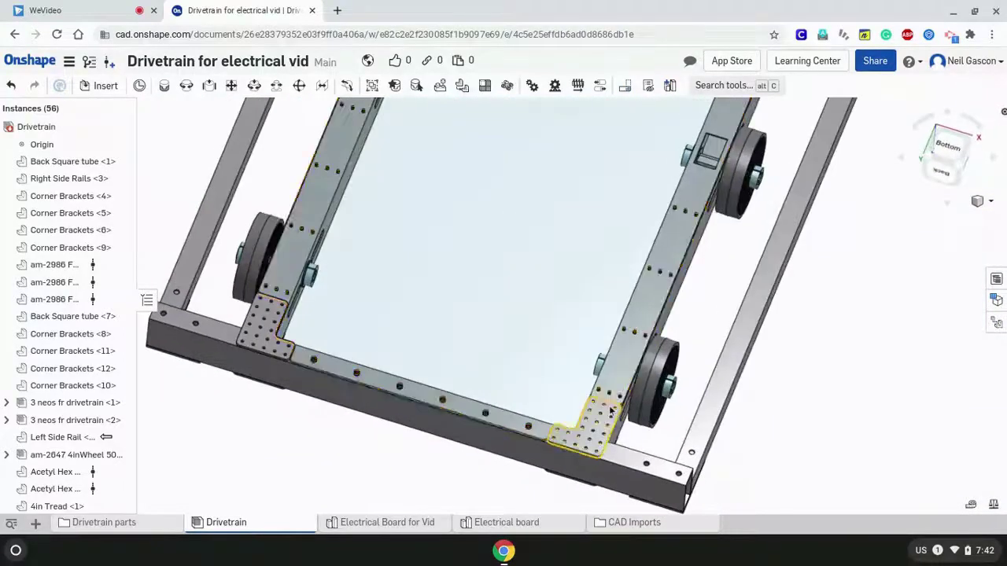
scroll(615, 422, down, 5)
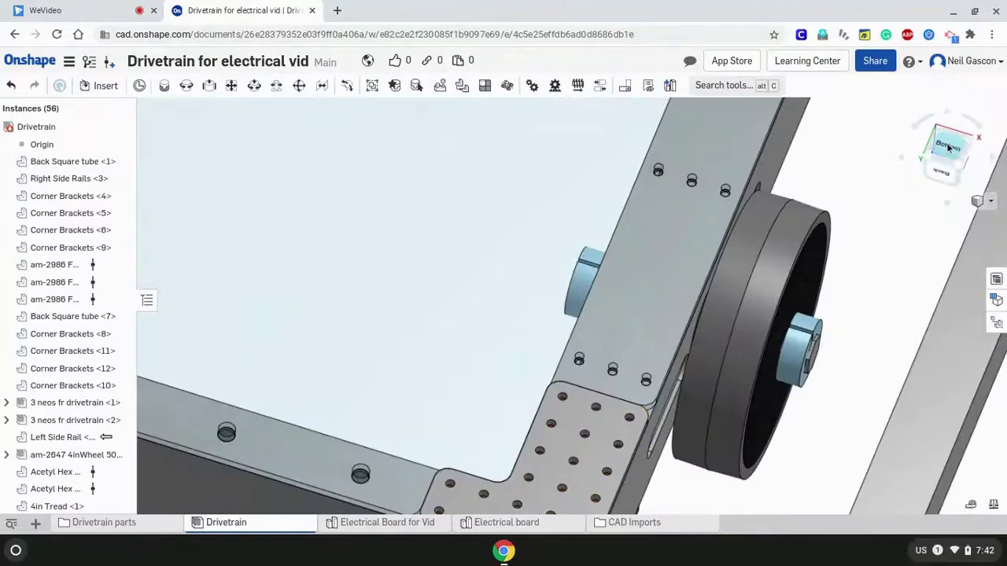
Examine the board's motor-end edge and rail holes near the motors, and view the whole drivetrain from the bottom.
click(950, 147)
scroll(460, 187, up, 5)
right_drag(460, 187, 484, 267)
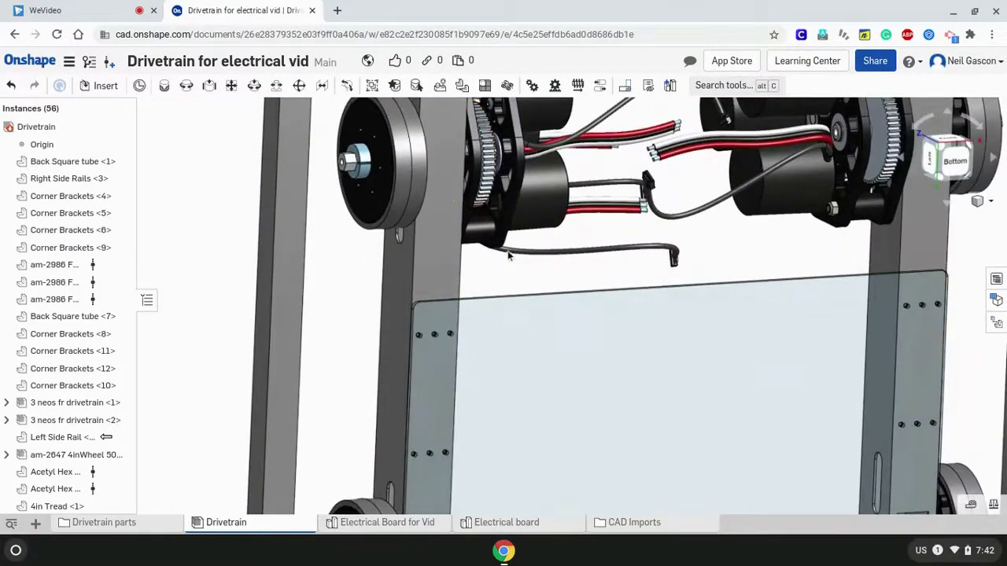
right_drag(690, 279, 660, 236)
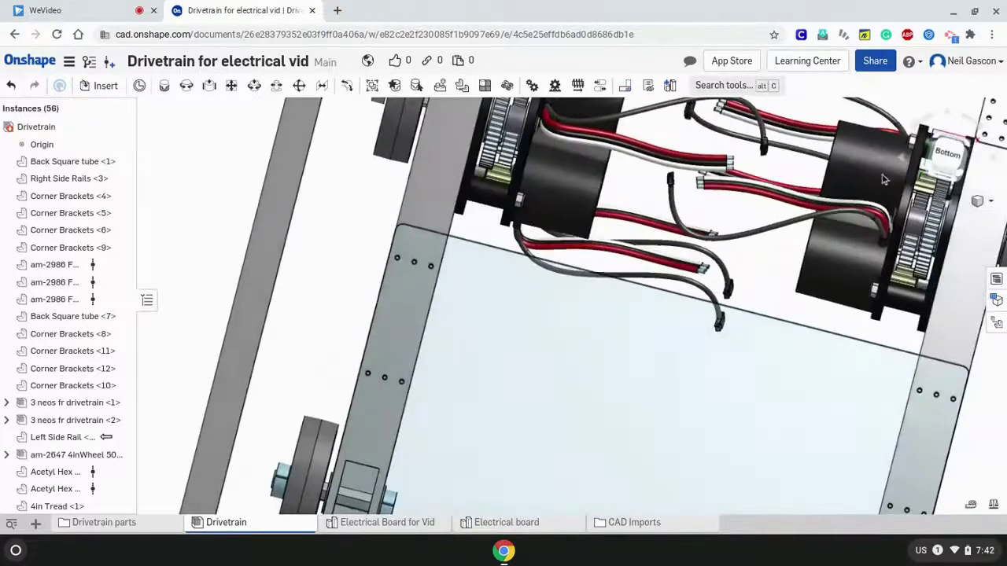
click(944, 160)
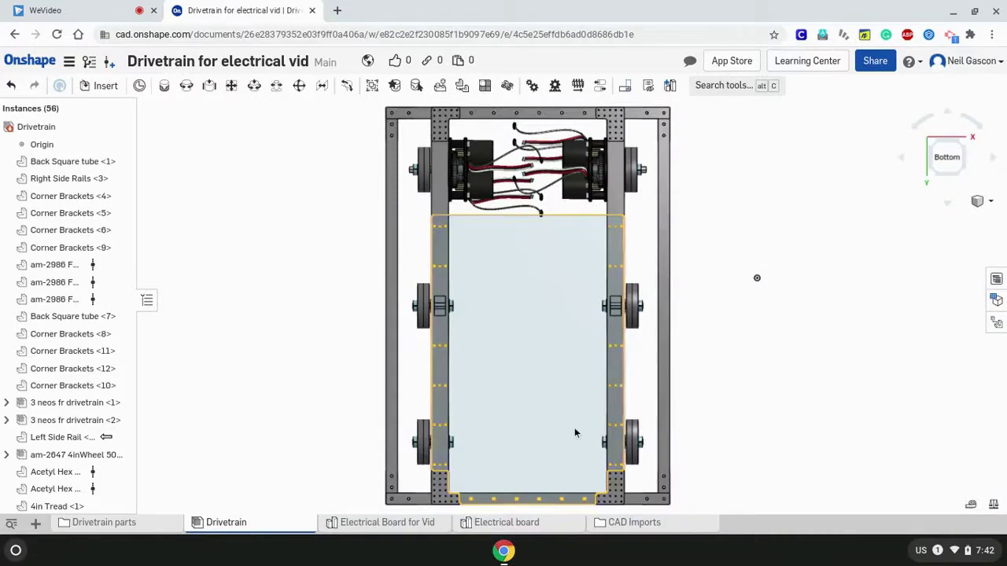
scroll(573, 427, down, 1)
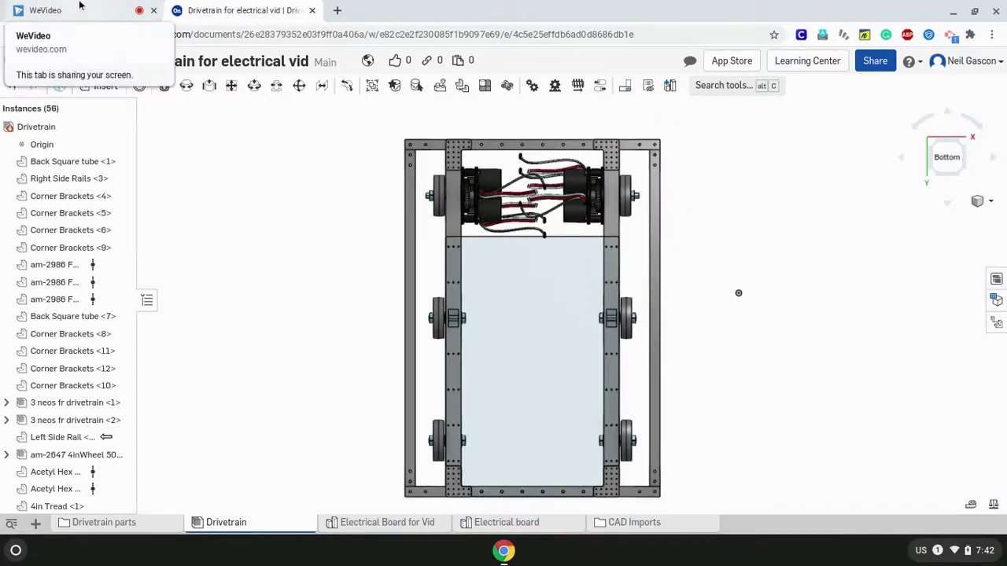
click(36, 9)
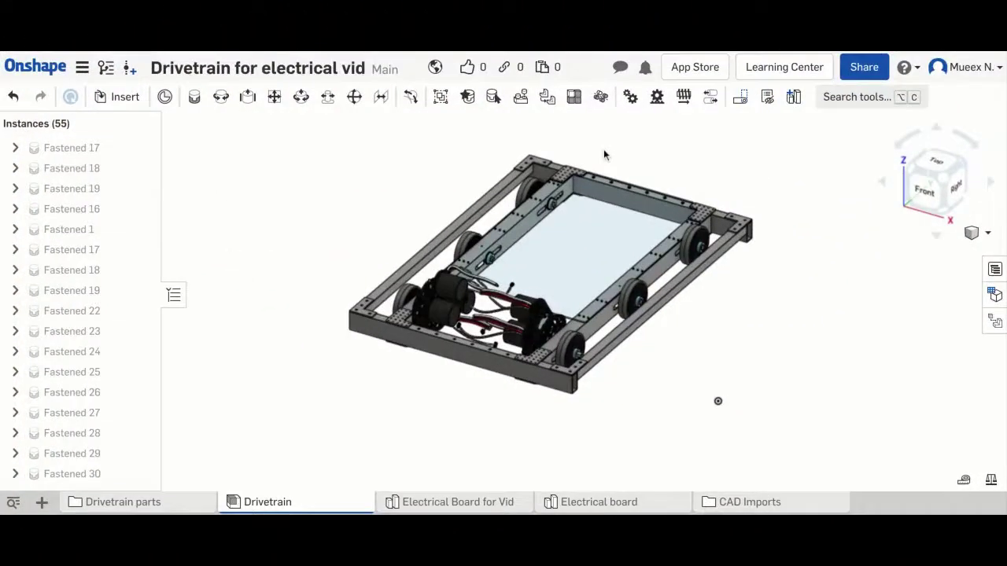
Examine the electrical board mounted in the drivetrain from below, from above and in isometric view.
scroll(604, 154, up, 3)
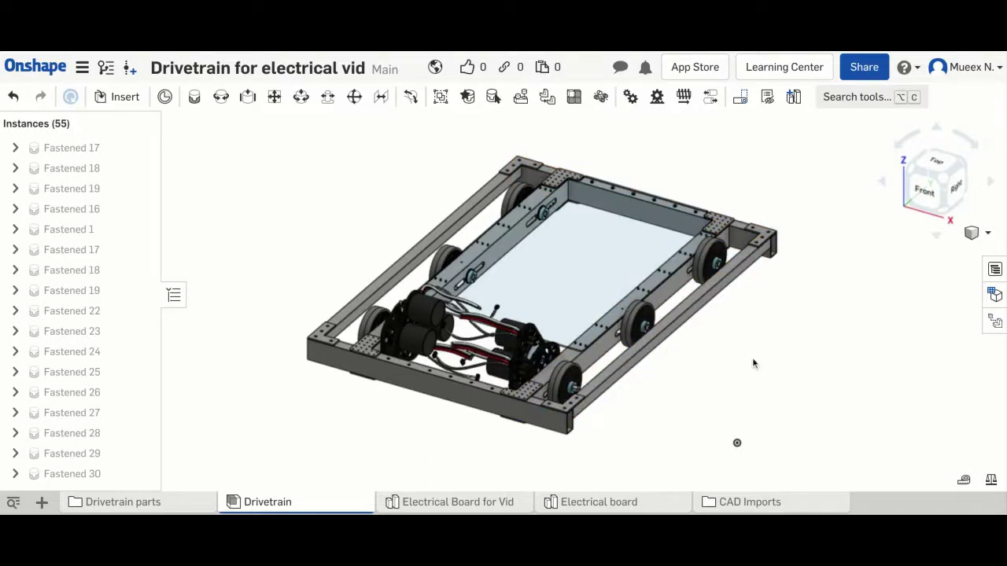
right_drag(737, 443, 770, 331)
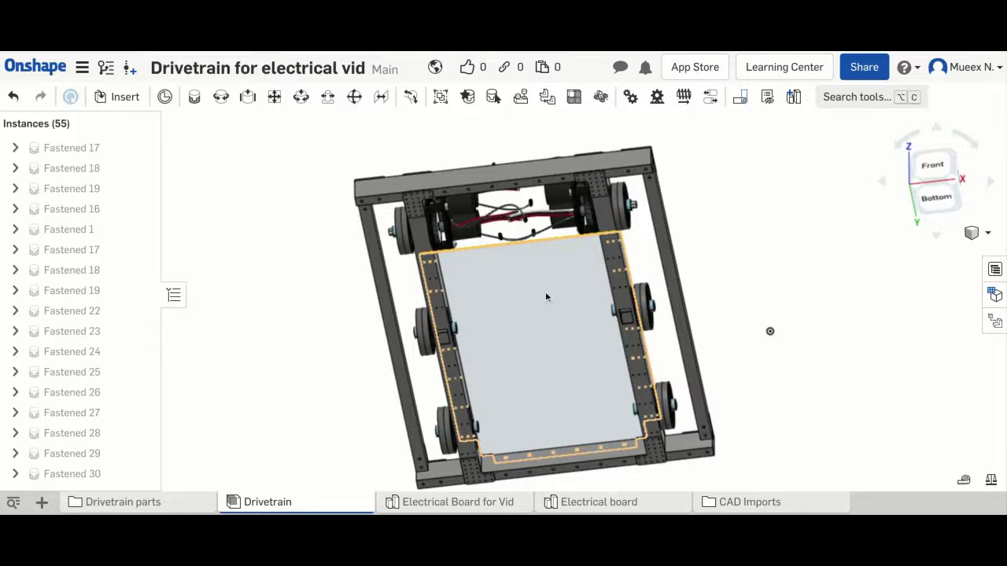
right_drag(769, 330, 736, 442)
right_drag(723, 238, 669, 361)
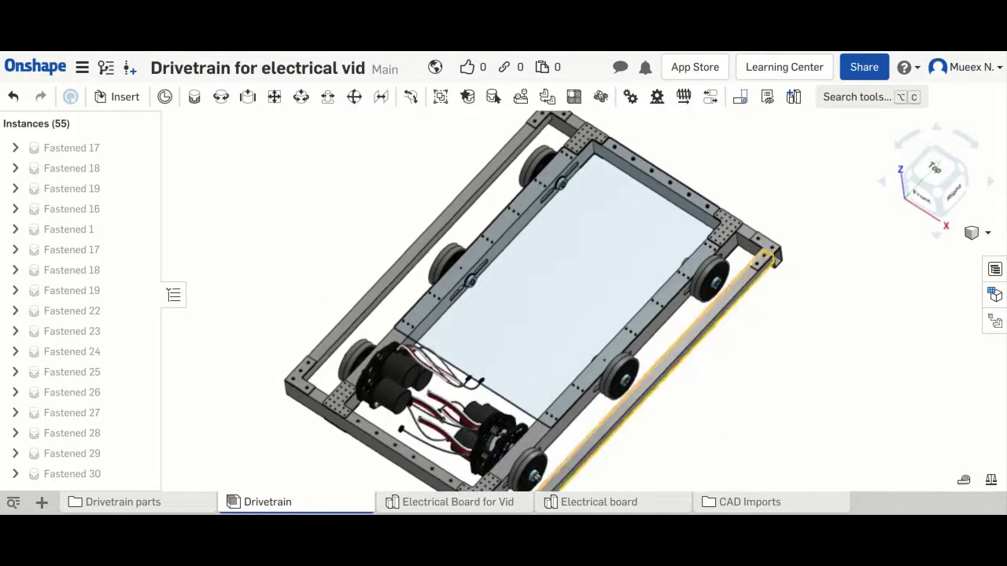
click(932, 197)
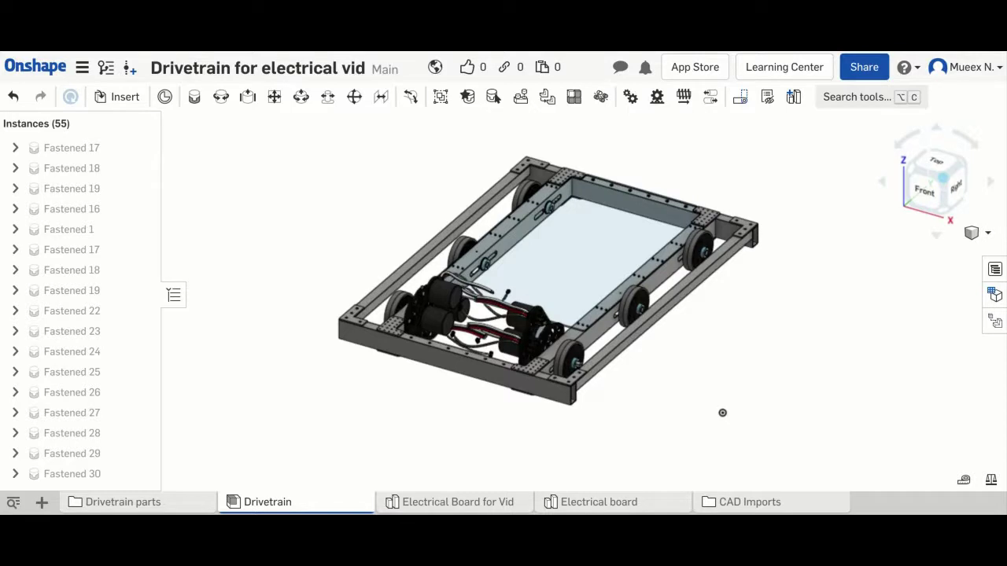
scroll(906, 324, up, 2)
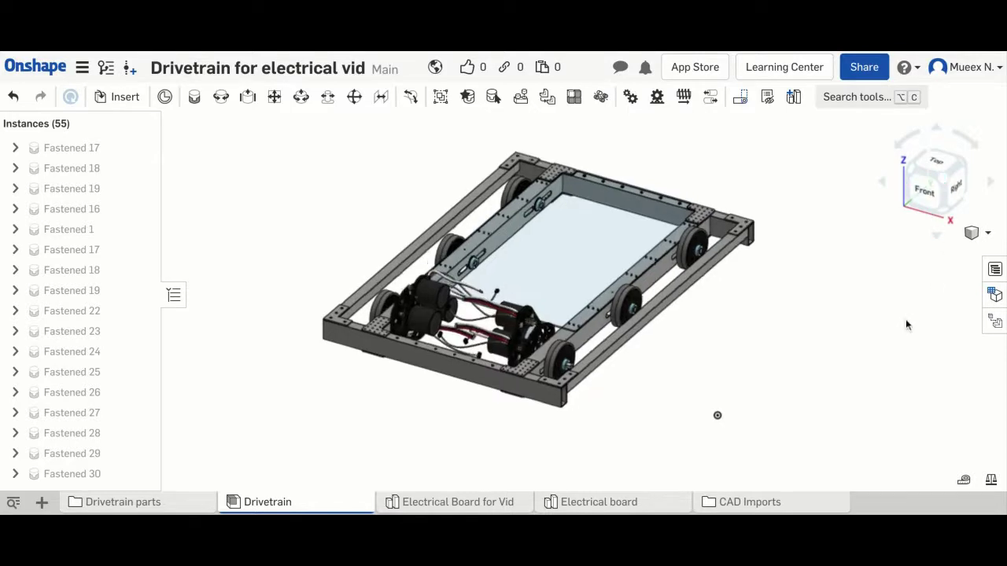
scroll(907, 324, down, 4)
scroll(906, 319, down, 3)
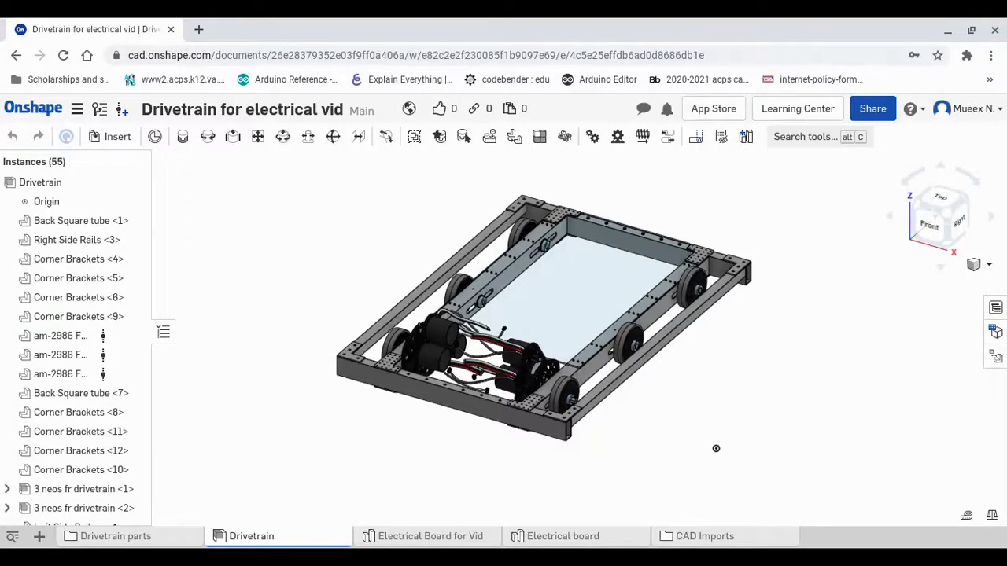
Open the VEX Robotics website, vexrobotics.com, in a new browser tab.
key(ctrl+t)
text(ve)
key(Return)
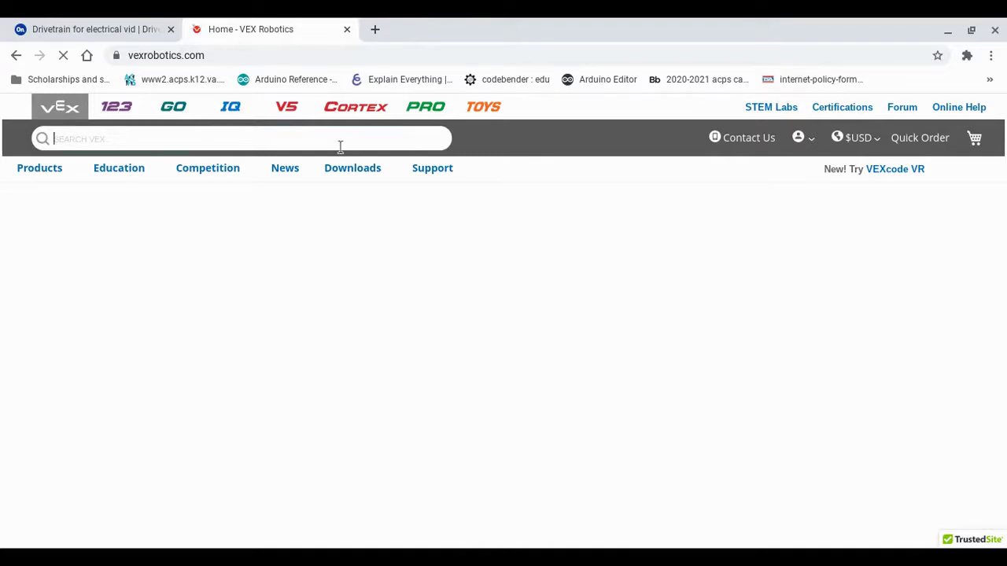
Search the VEX site for "volta" and open the Voltage Regulator Module product page.
text(vort)
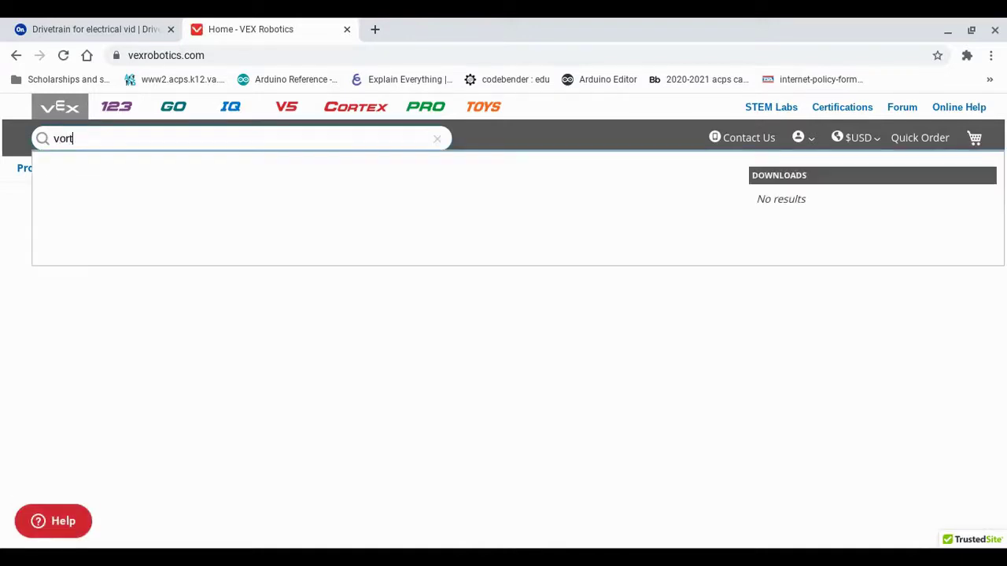
key(BackSpace)
key(BackSpace)
text(t)
key(BackSpace)
text(l)
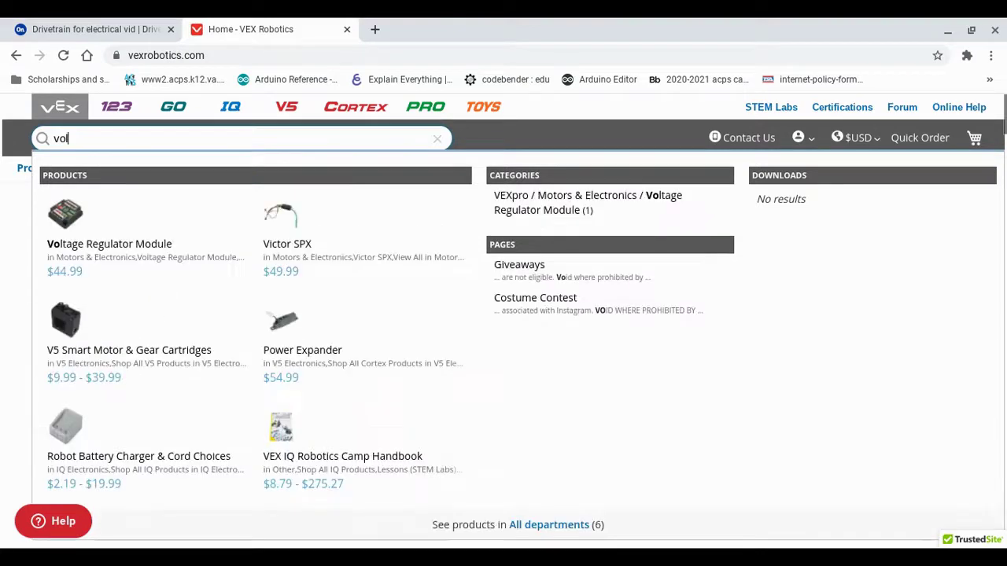
text(ta)
click(95, 218)
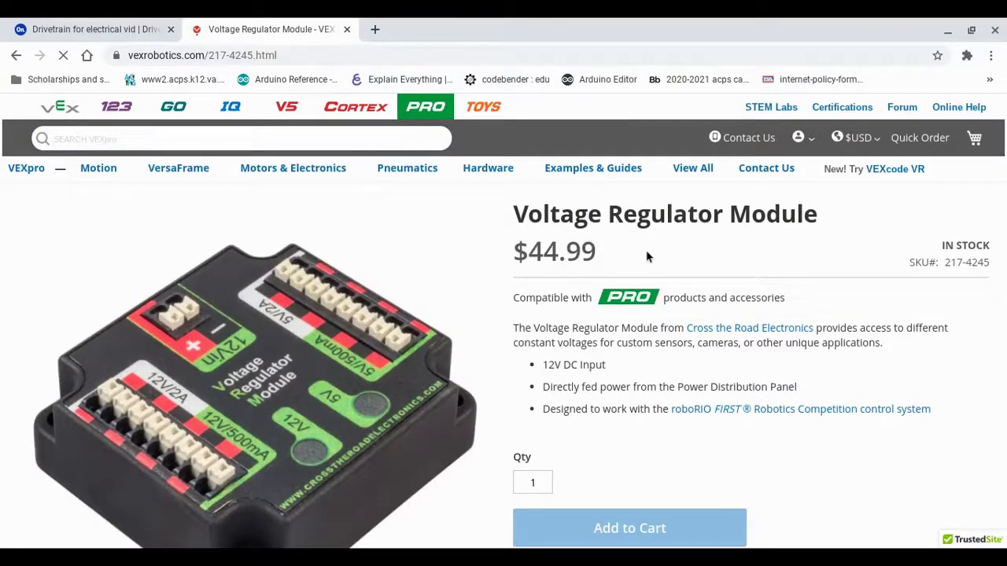
View the Voltage Regulator Module's dimensioned drawing on its product page and bring up its CAD files.
scroll(614, 350, down, 3)
scroll(684, 354, down, 6)
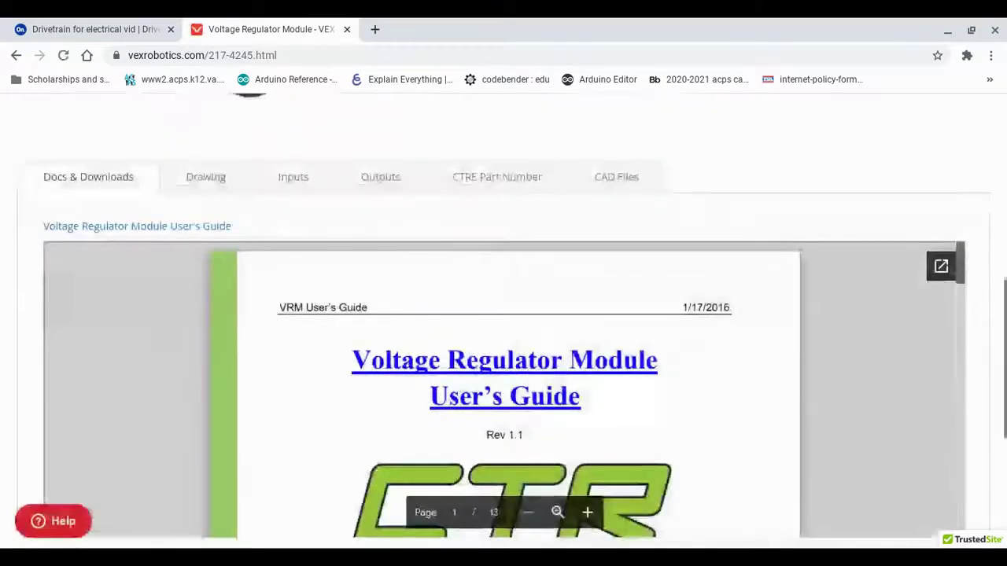
scroll(684, 354, down, 1)
scroll(504, 390, up, 1)
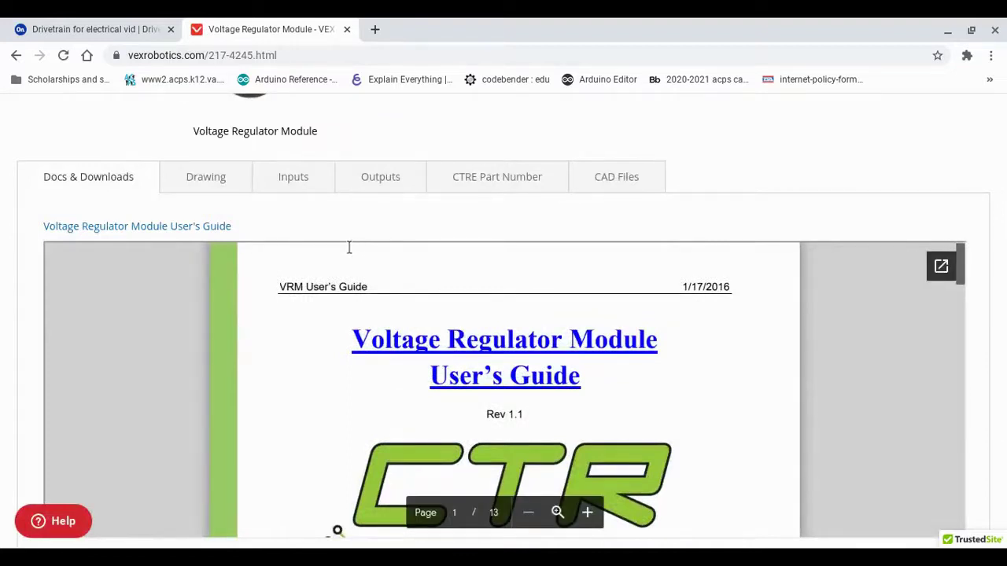
click(203, 177)
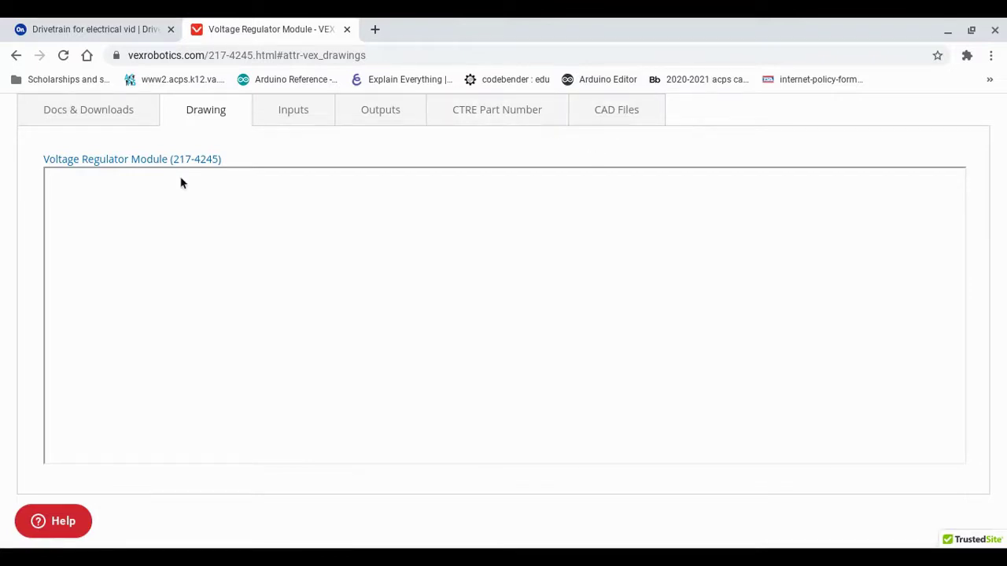
click(163, 160)
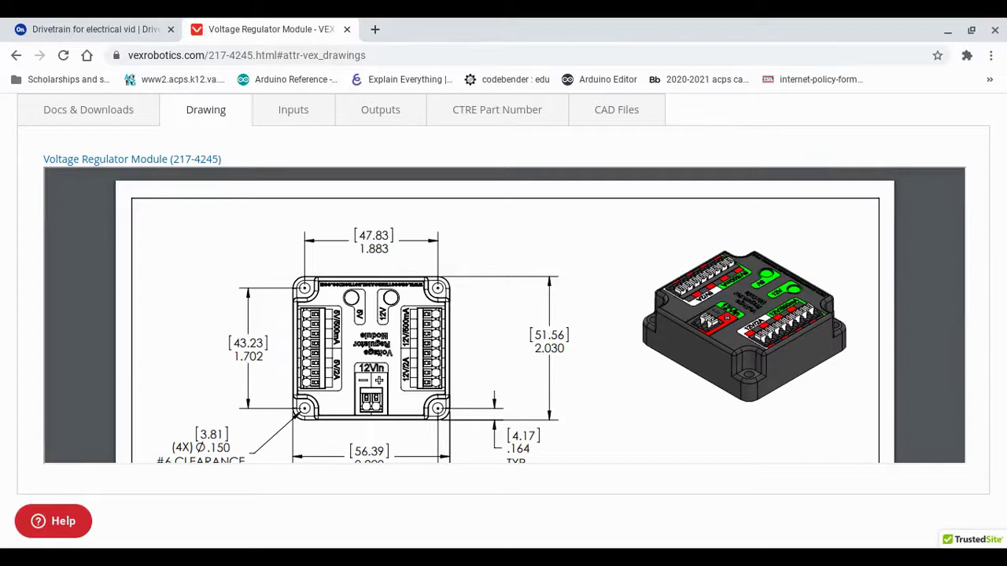
click(606, 113)
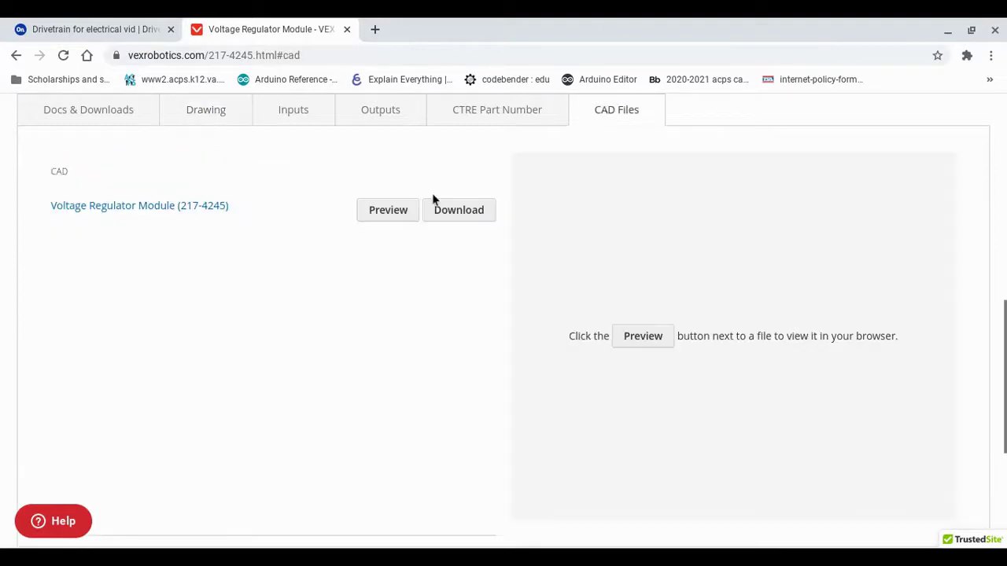
Preview the Voltage Regulator Module (217-4245) CAD model in 3D, rotate it, and download its file.
click(388, 211)
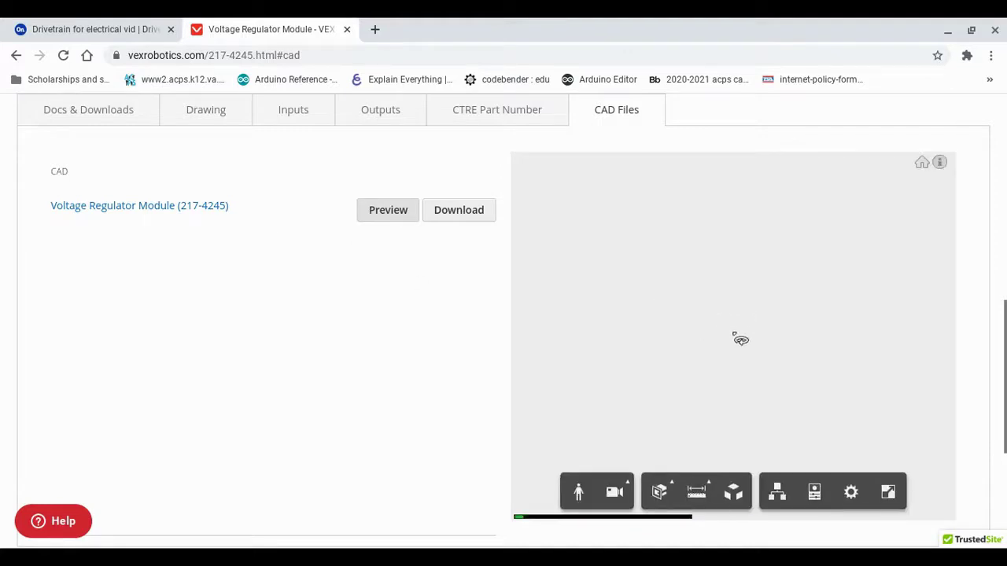
drag(764, 349, 526, 348)
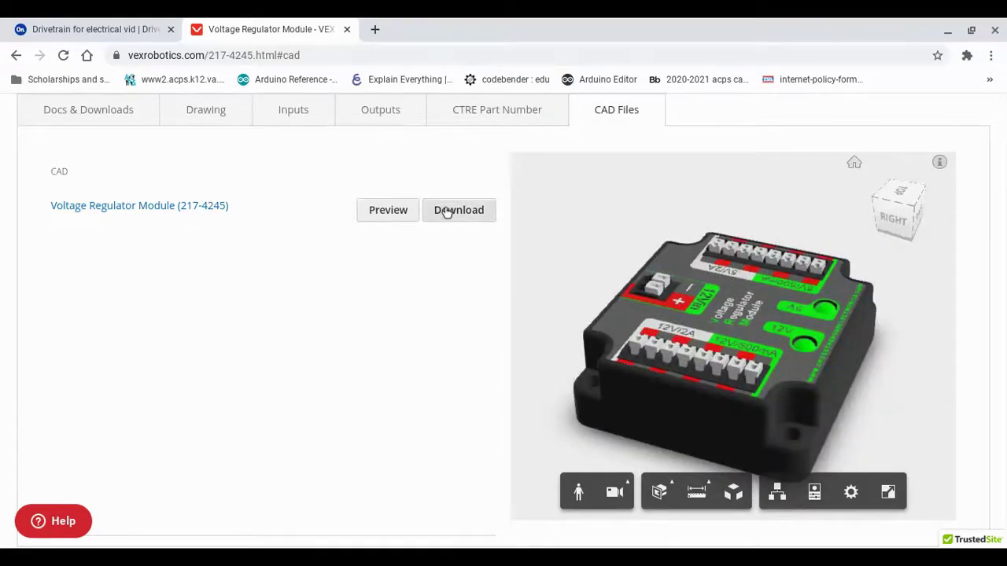
click(446, 211)
Switch to the Onshape drivetrain document and import the file Voltage Regulator Module (217-4245) (1).step into this document.
click(145, 28)
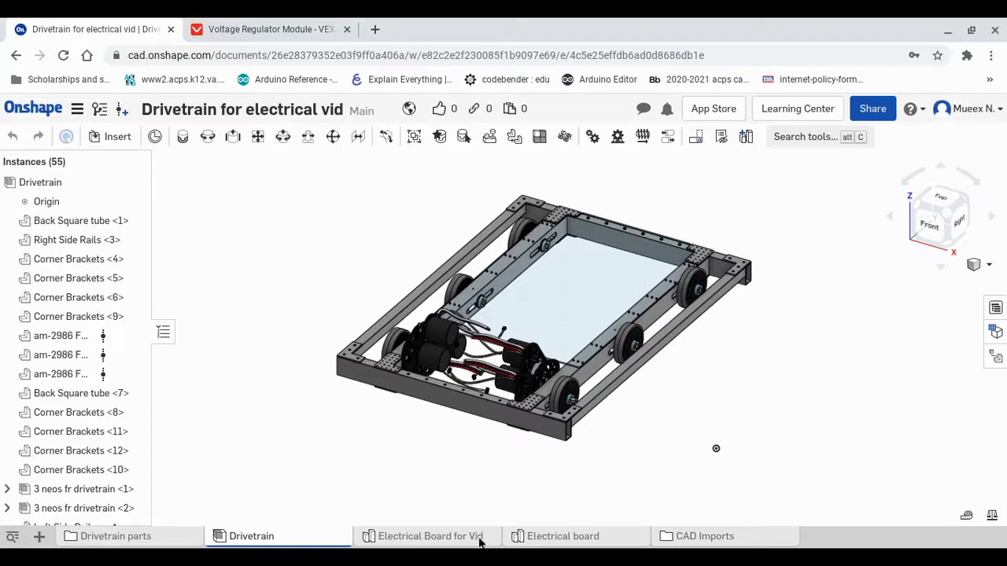
click(37, 536)
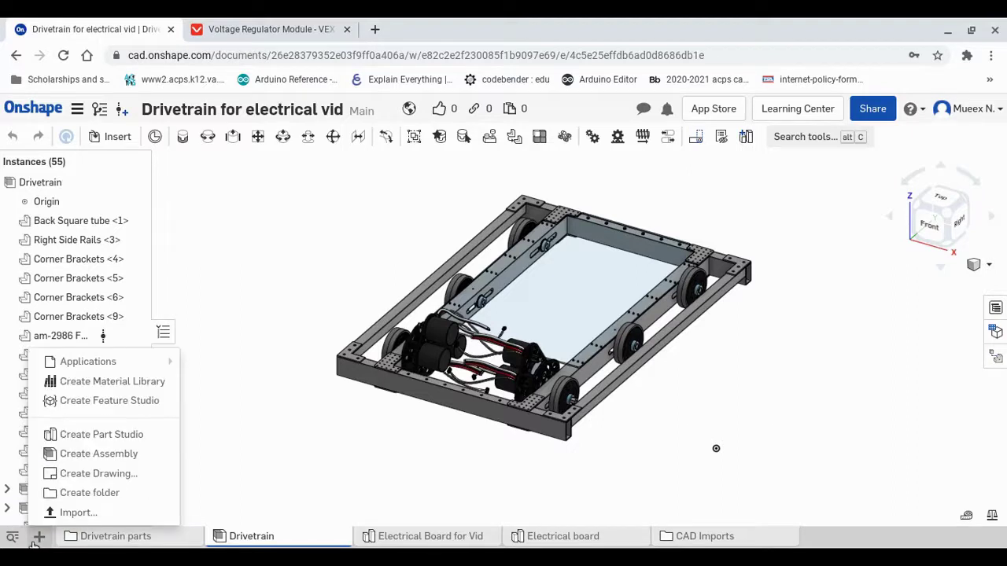
click(74, 513)
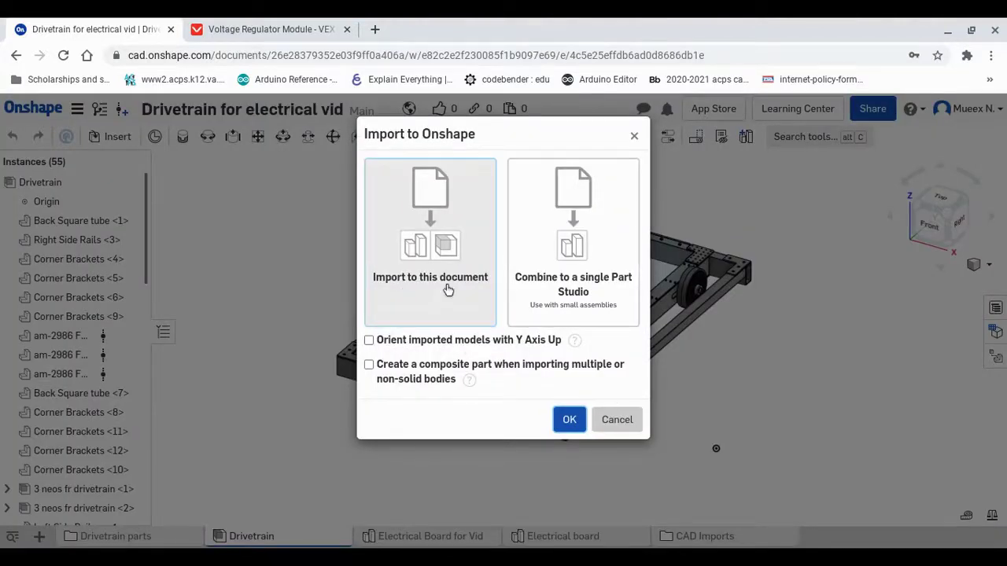
click(568, 421)
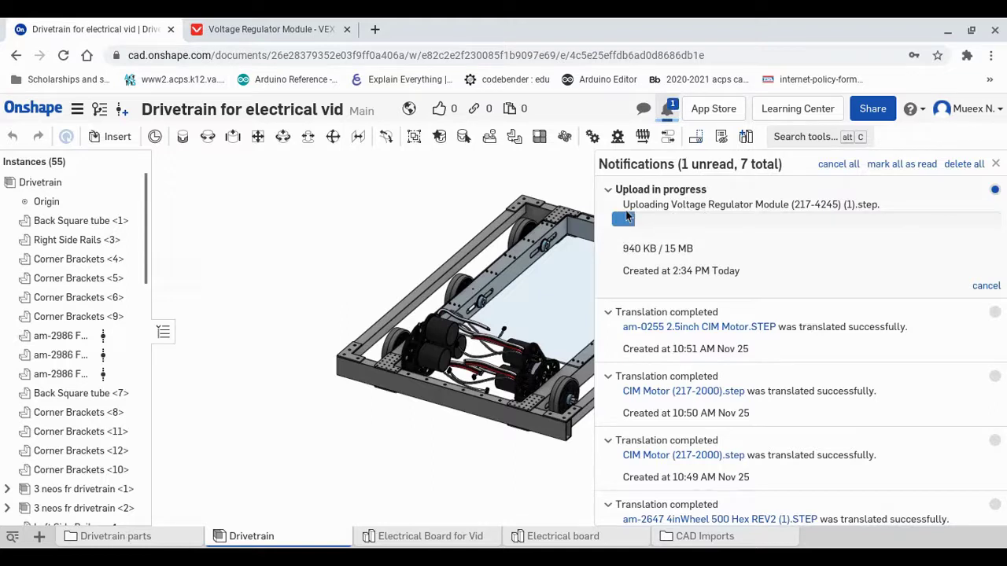
click(995, 164)
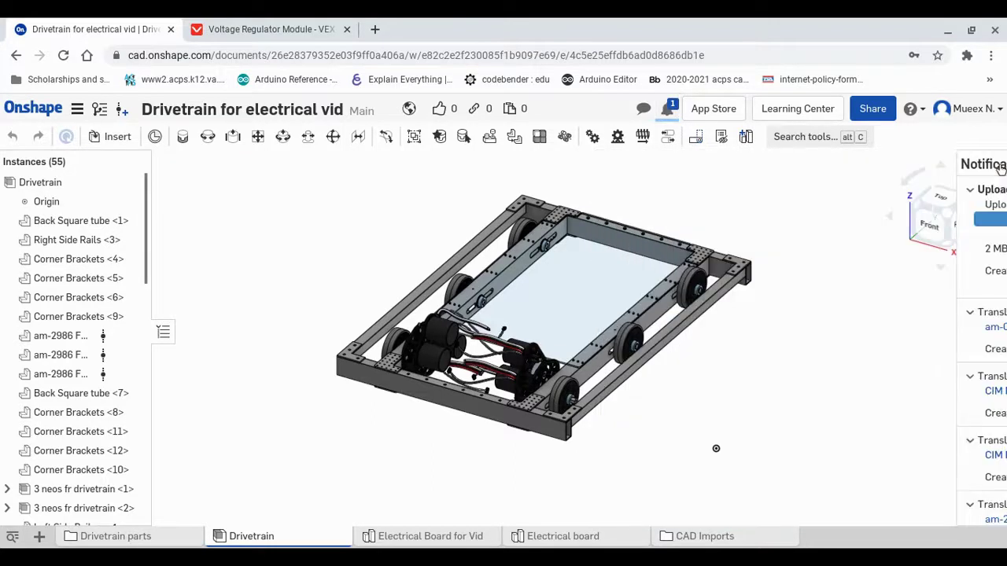
Create a new folder in the document and name it "Electrical components".
click(39, 537)
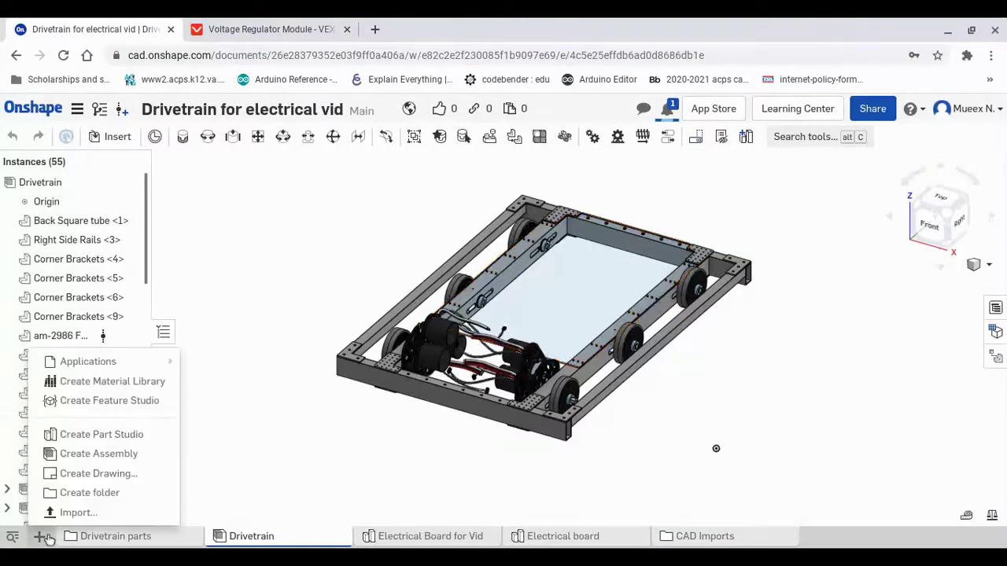
click(90, 497)
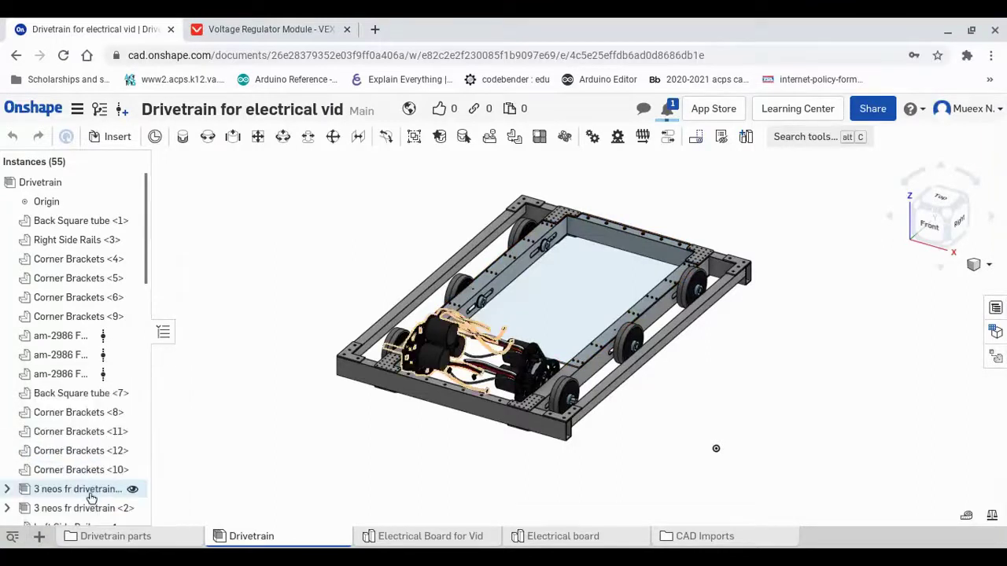
text(Electrical)
key(Return)
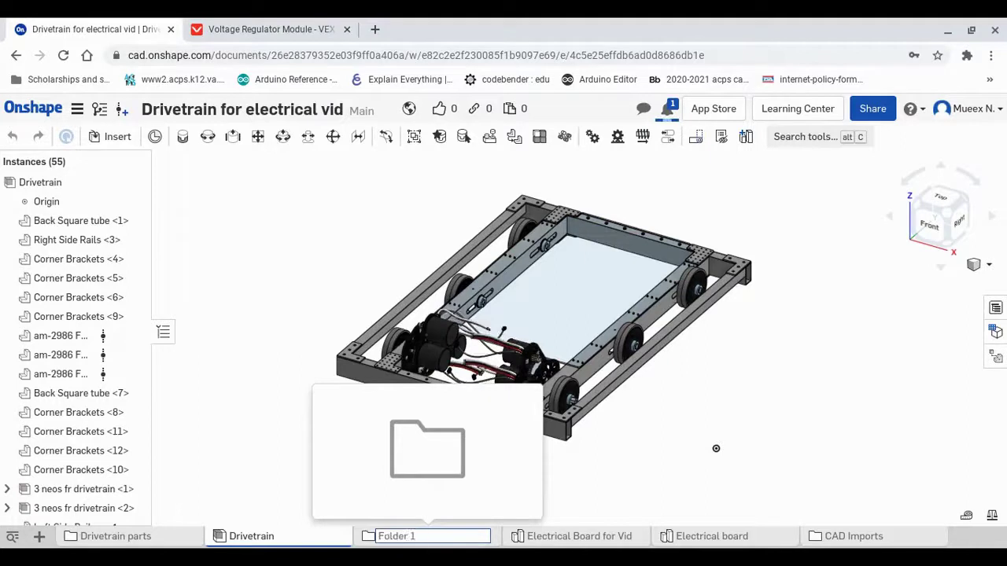
key(m)
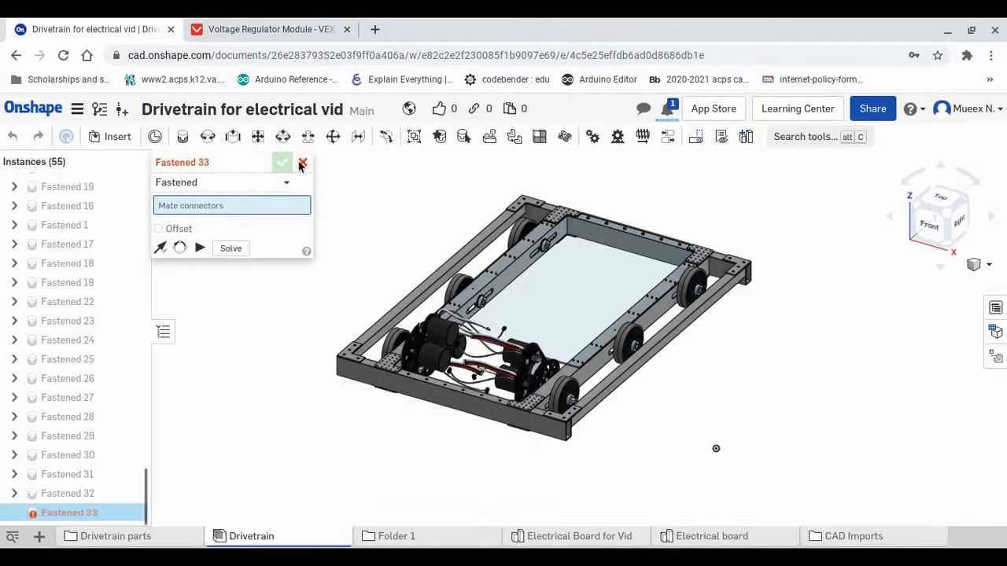
click(301, 163)
right_click(395, 538)
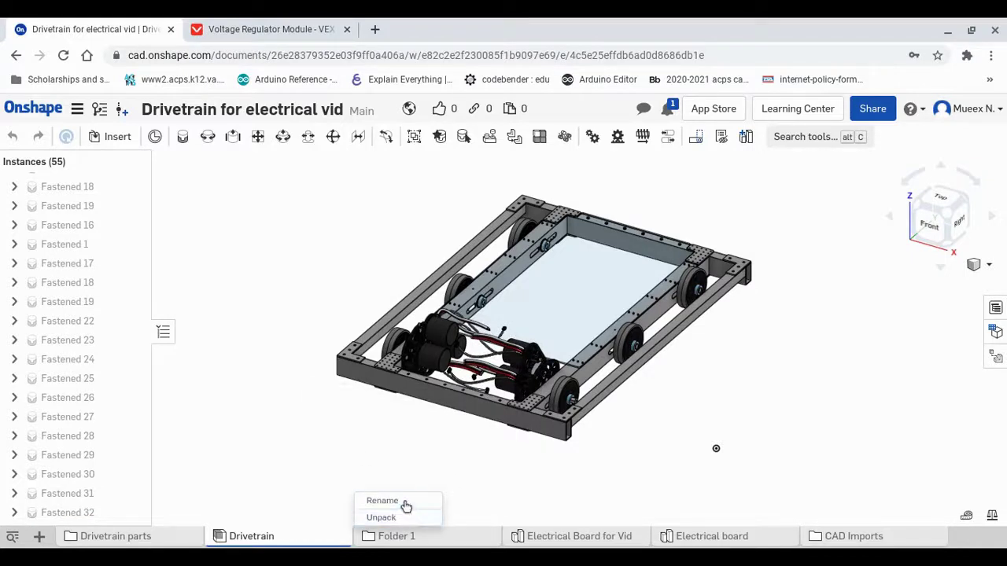
click(403, 503)
text(Electrica)
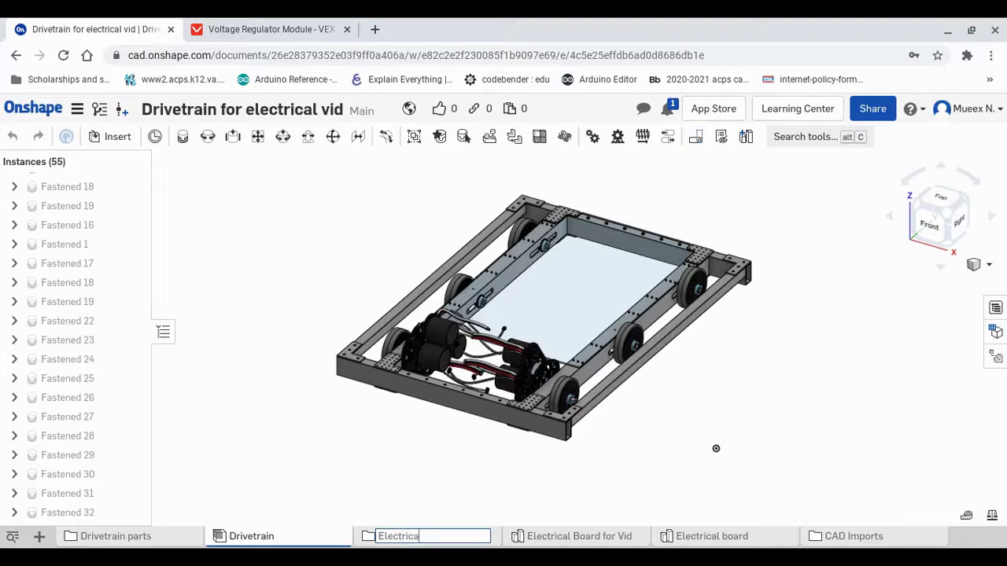
text(l components)
key(Return)
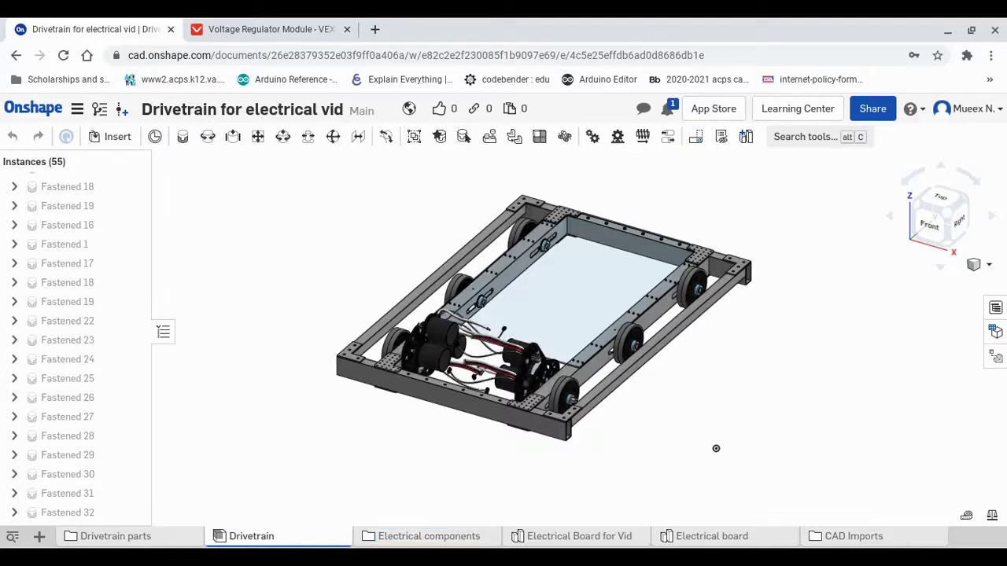
Check the CAD Imports folder and move the imported Voltage Regulator Module part studio into the Electrical components folder.
click(818, 538)
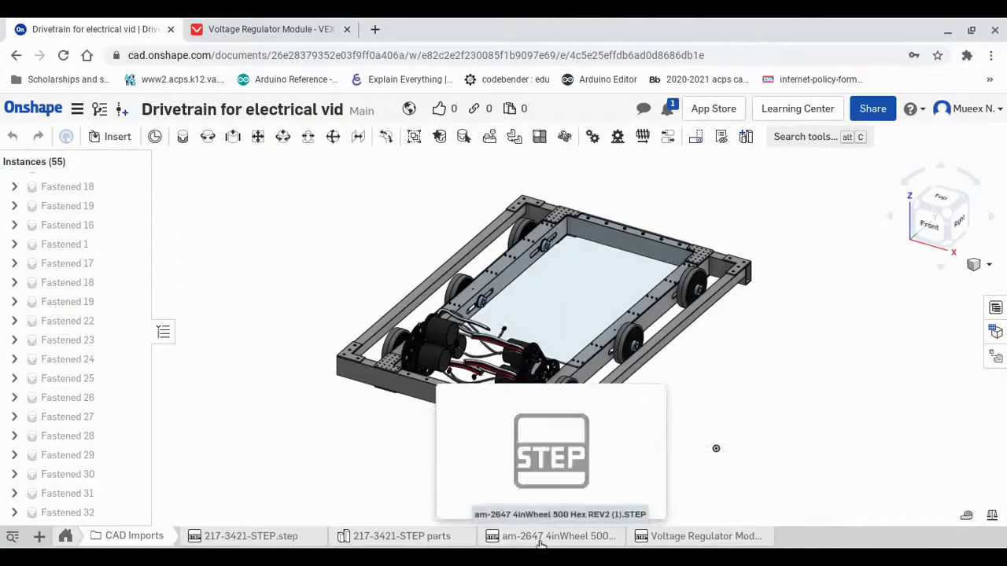
click(66, 536)
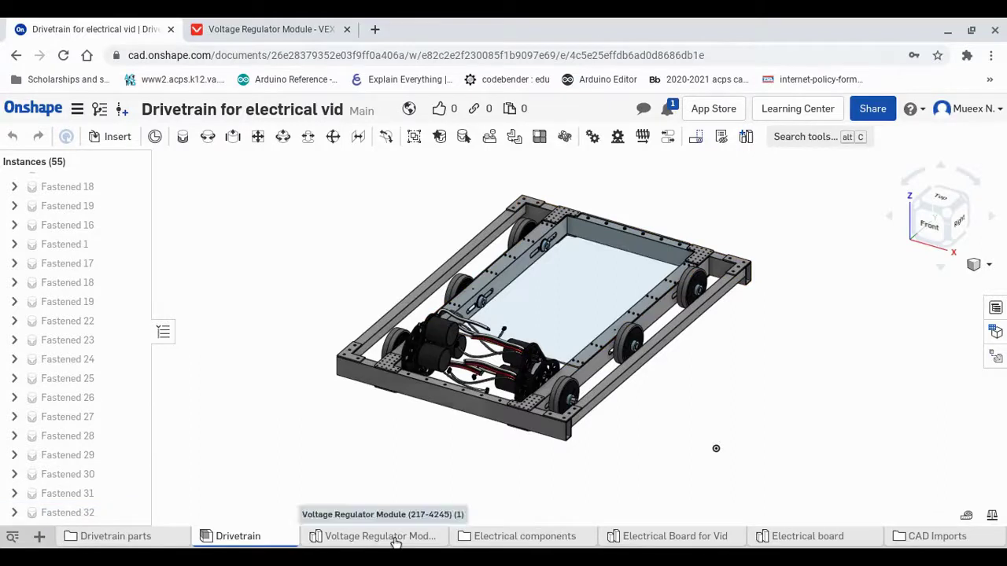
drag(388, 542, 510, 543)
click(511, 543)
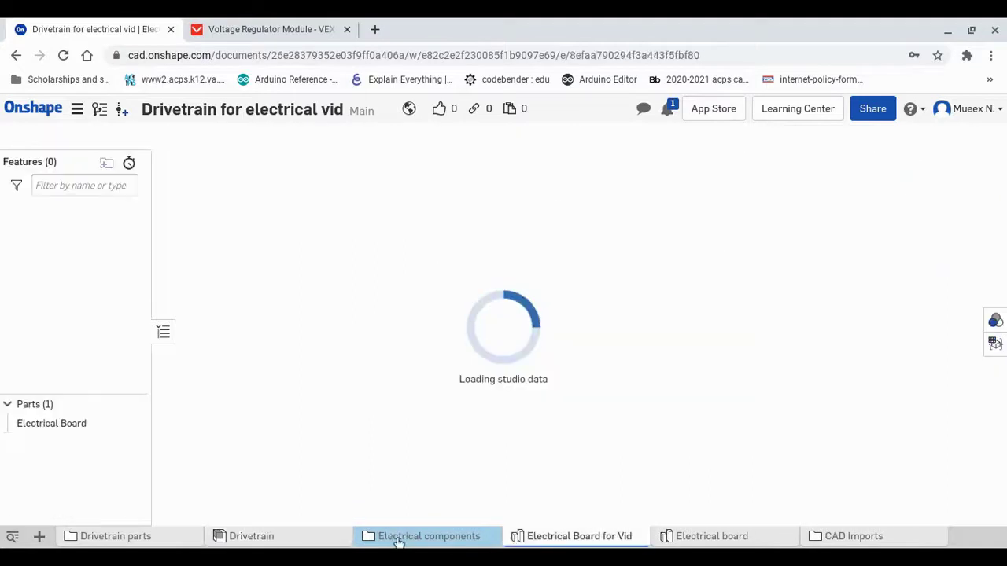
Look through the component part studios in the Electrical components folder and return to the document's main level.
mouse_move(440, 537)
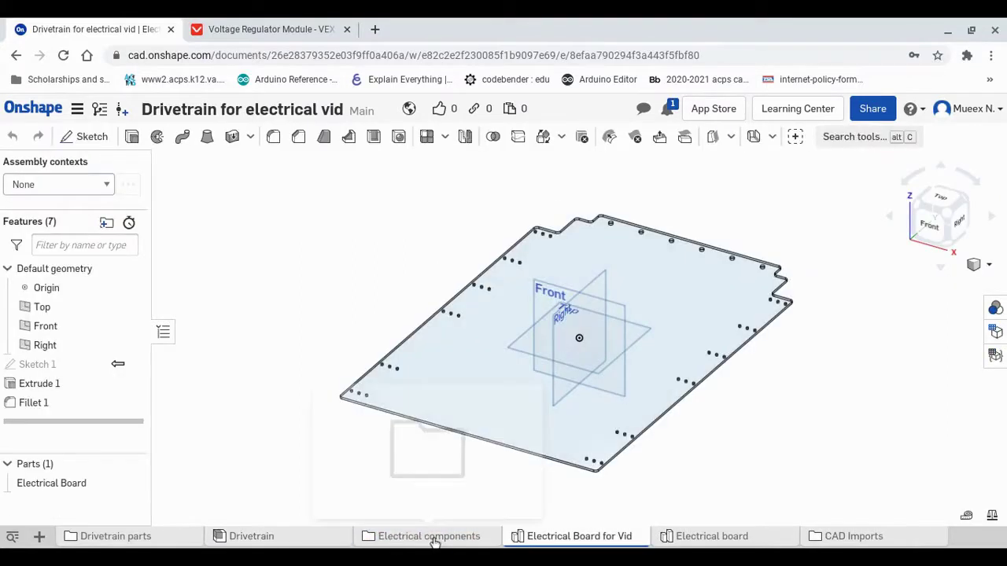
click(406, 538)
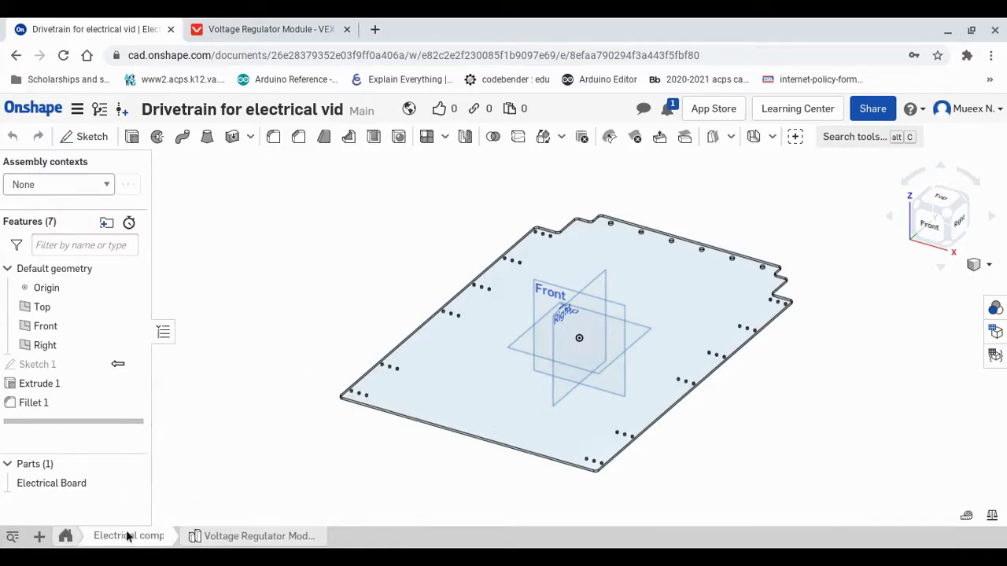
click(65, 536)
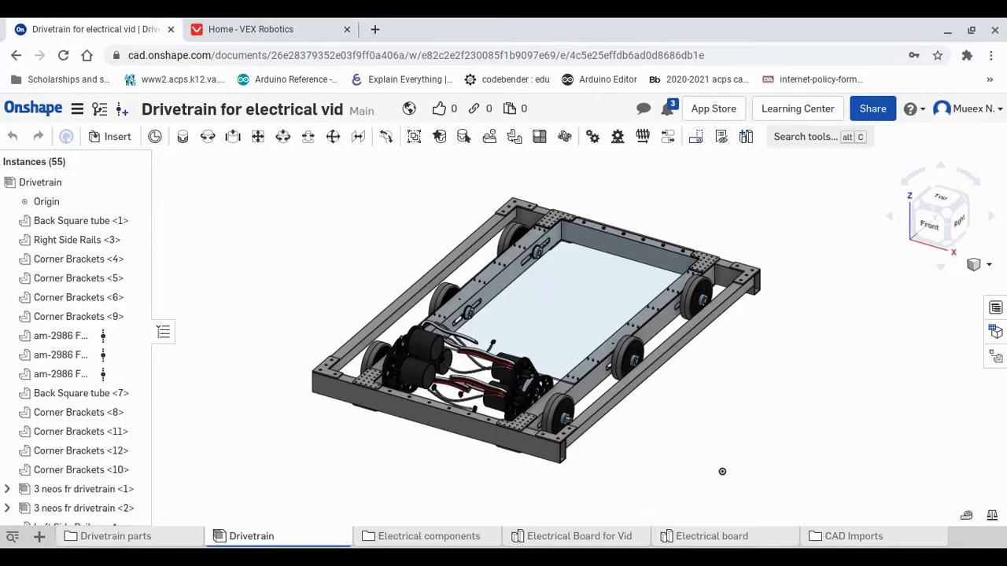
click(393, 539)
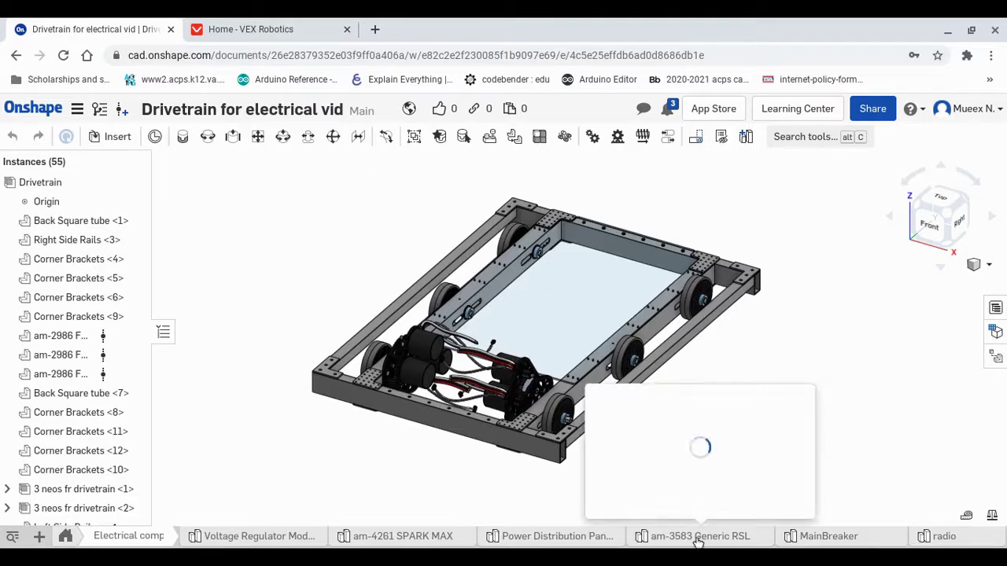
click(66, 542)
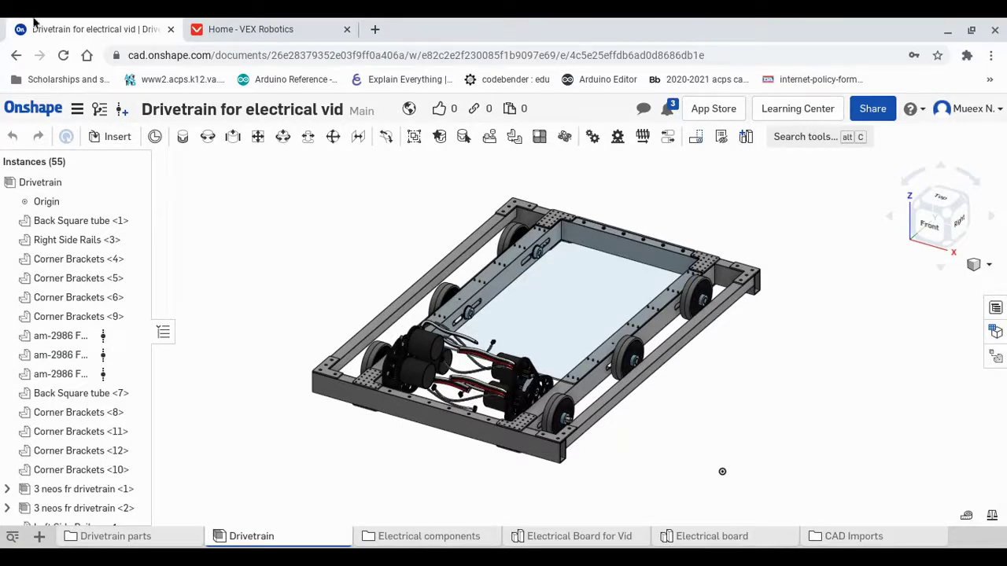
Switch to the VEX Robotics website, search for "volt" and open the Voltage Regulator Module product page.
click(220, 29)
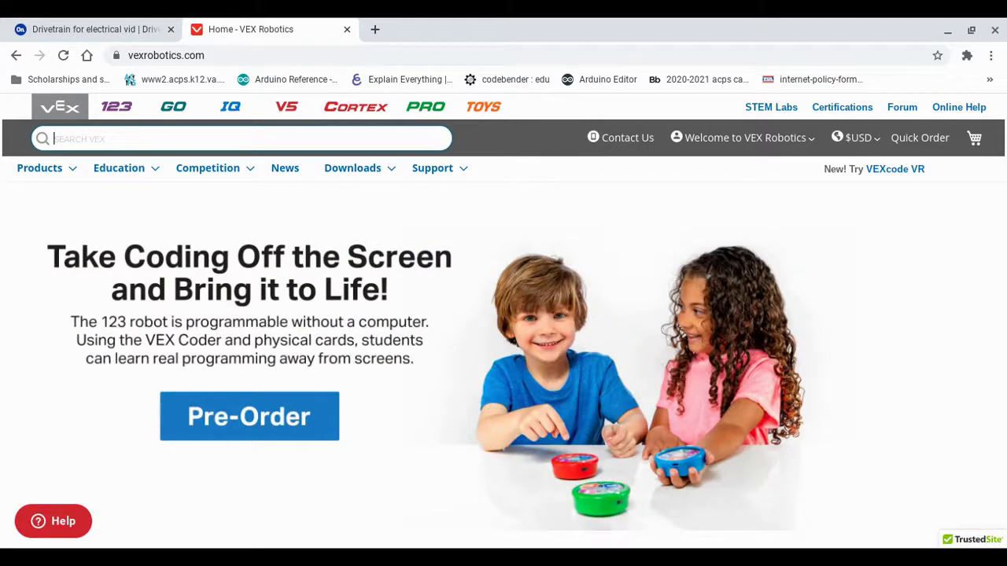
text(volt)
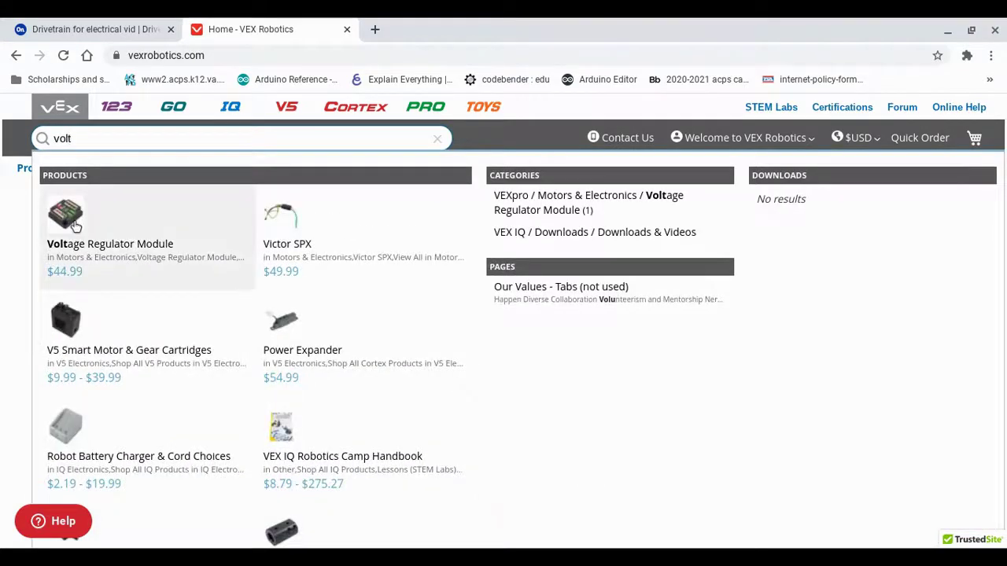
click(76, 226)
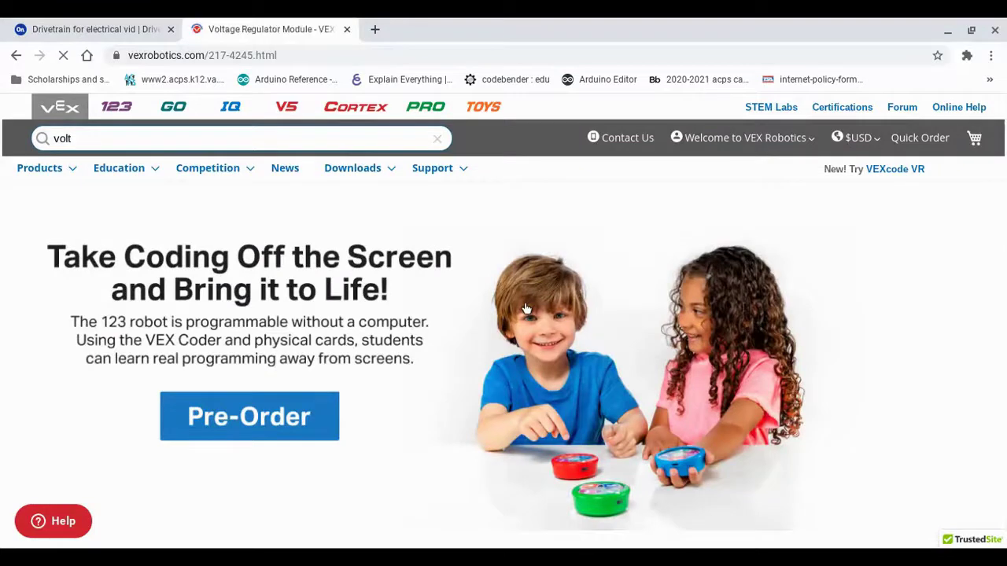
Examine the mounting-hole spacing and hole diameter in the Voltage Regulator Module's dimensioned drawing.
scroll(346, 293, down, 6)
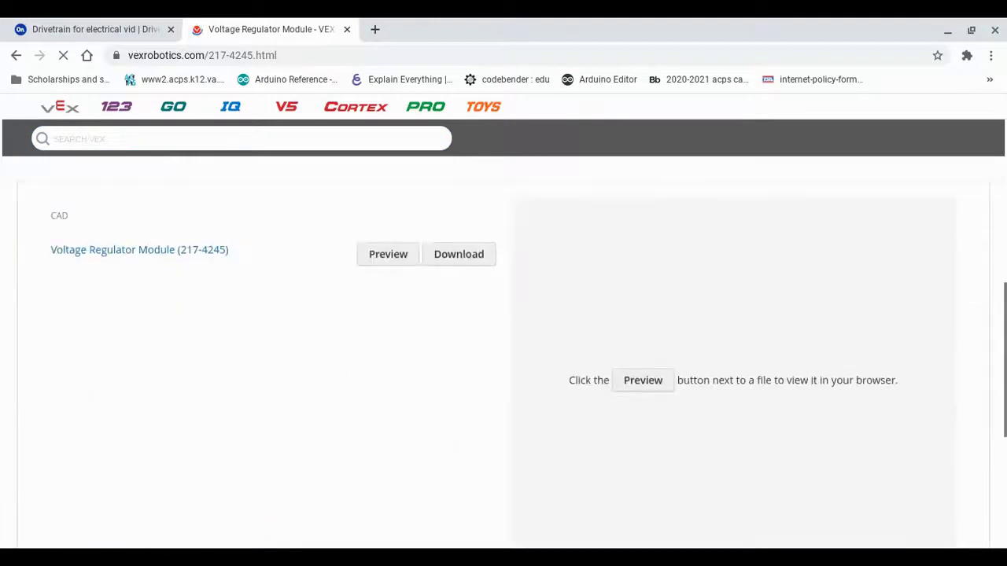
scroll(346, 293, up, 2)
click(209, 355)
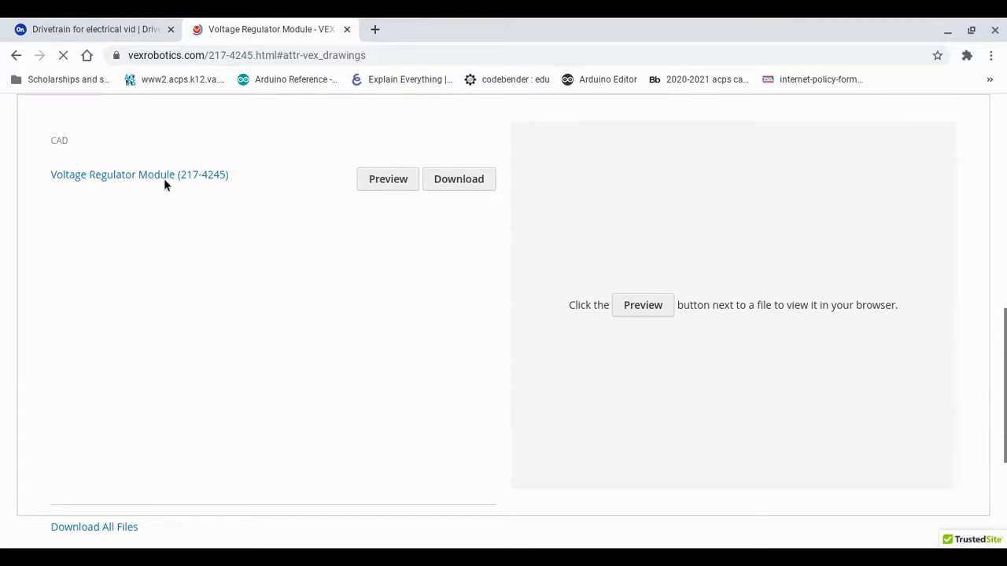
click(196, 214)
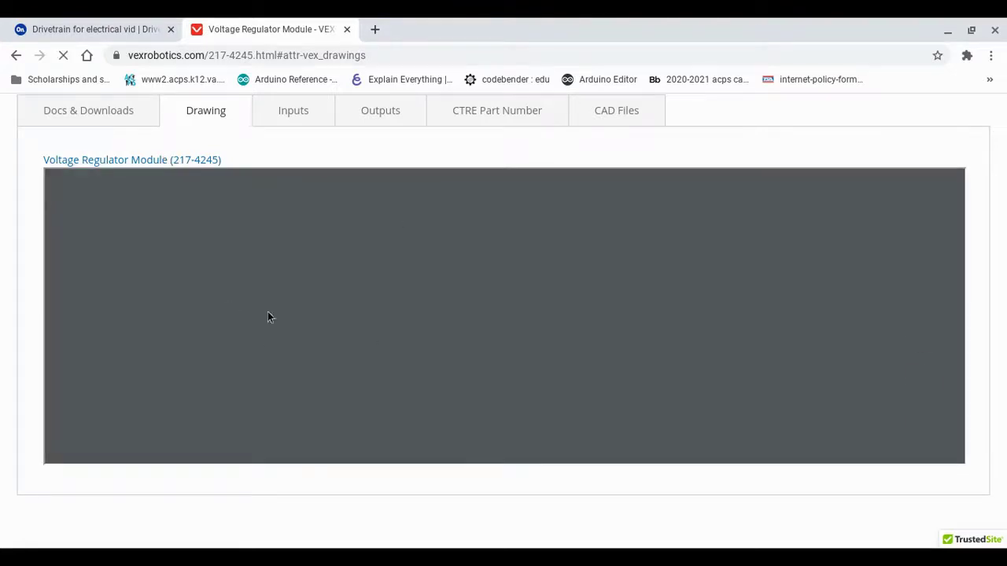
scroll(269, 407, down, 2)
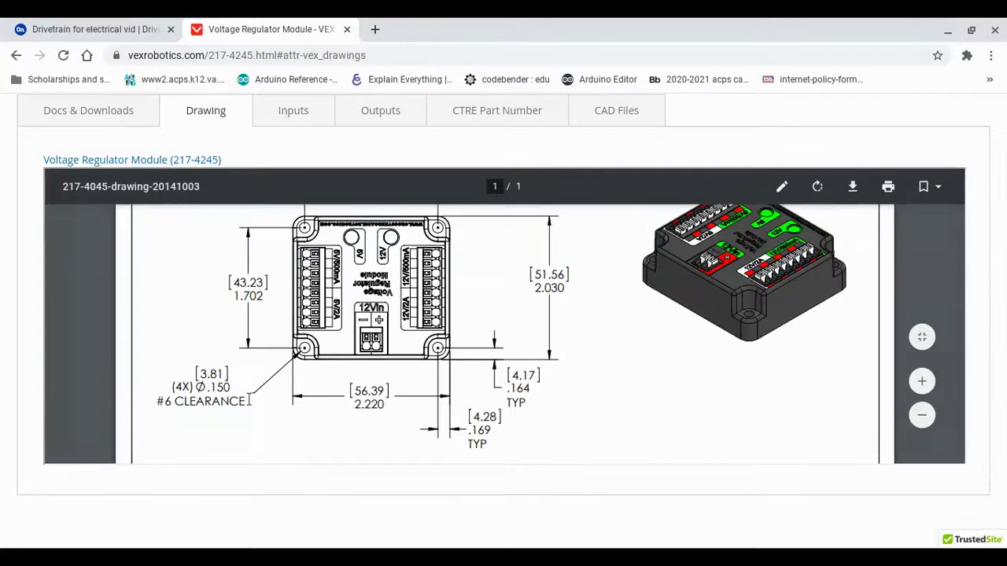
scroll(340, 321, up, 2)
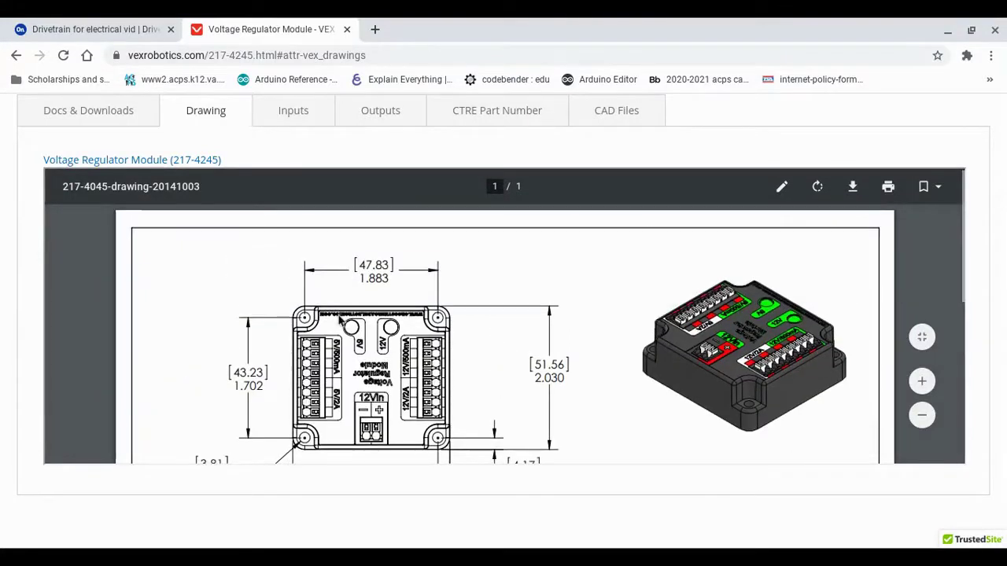
scroll(575, 293, down, 2)
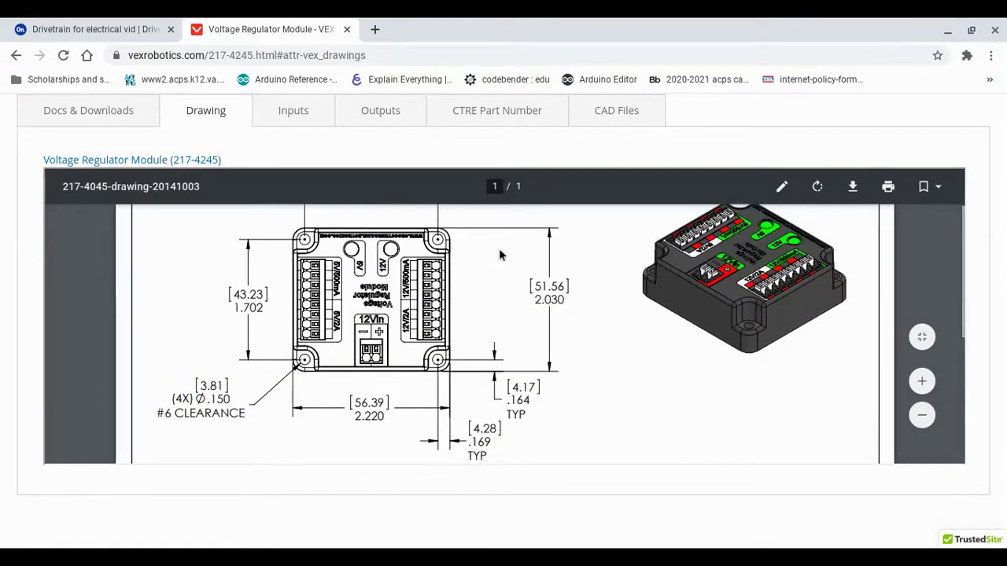
Switch back to the Onshape Drivetrain assembly and edit the Electrical Board in a new context.
click(87, 21)
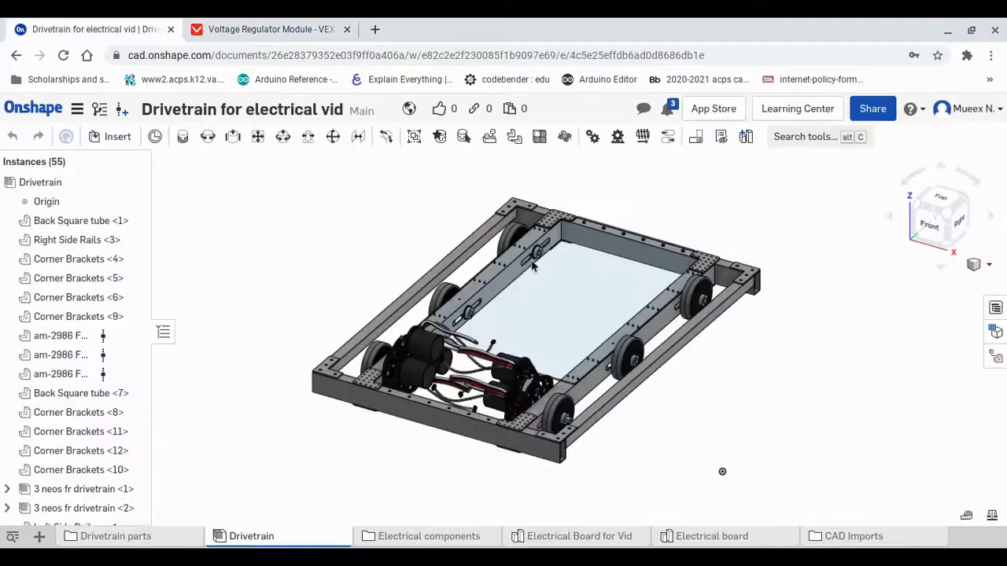
right_click(542, 317)
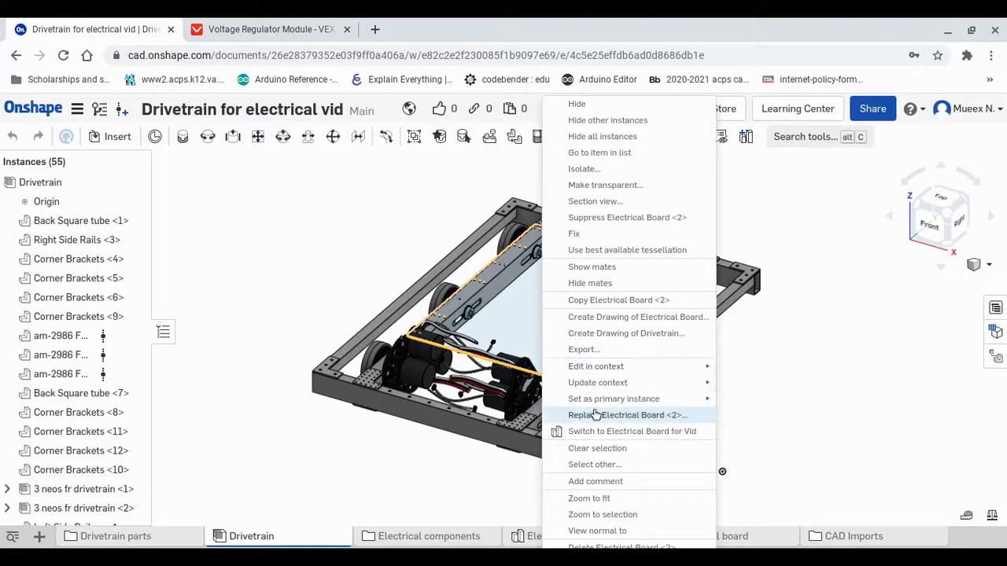
mouse_move(600, 371)
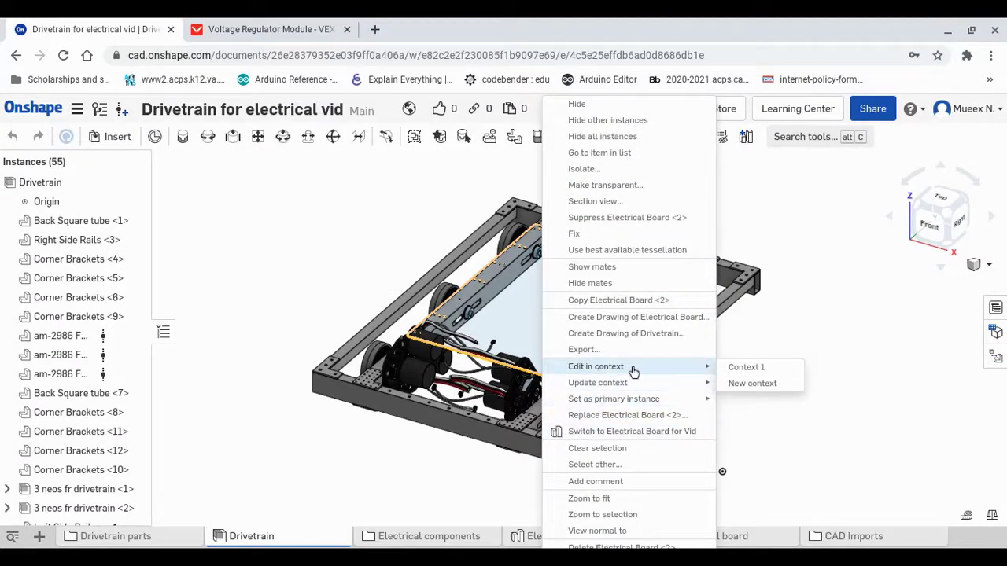
click(733, 383)
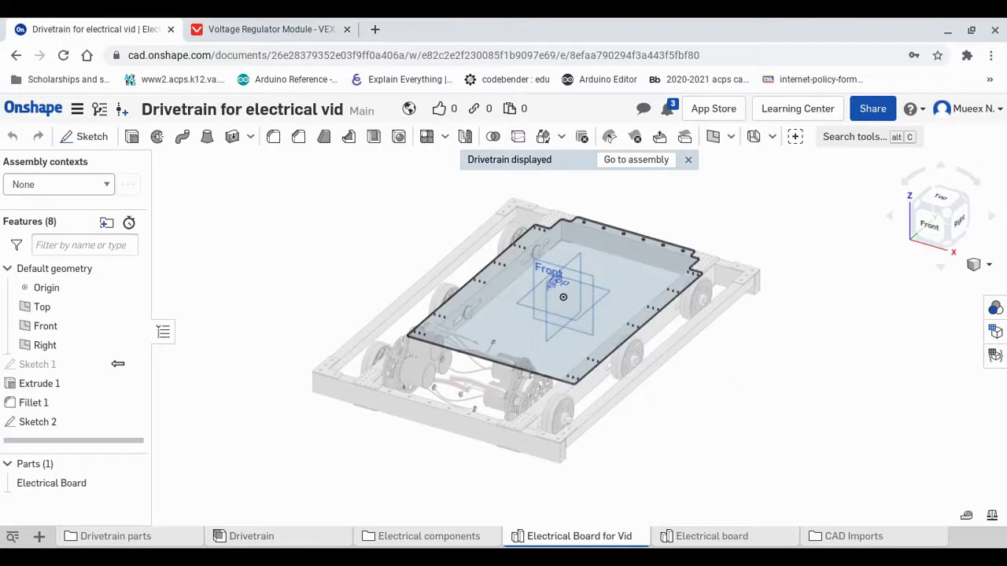
Start a new sketch on the electrical board's top face and view it from above.
click(950, 220)
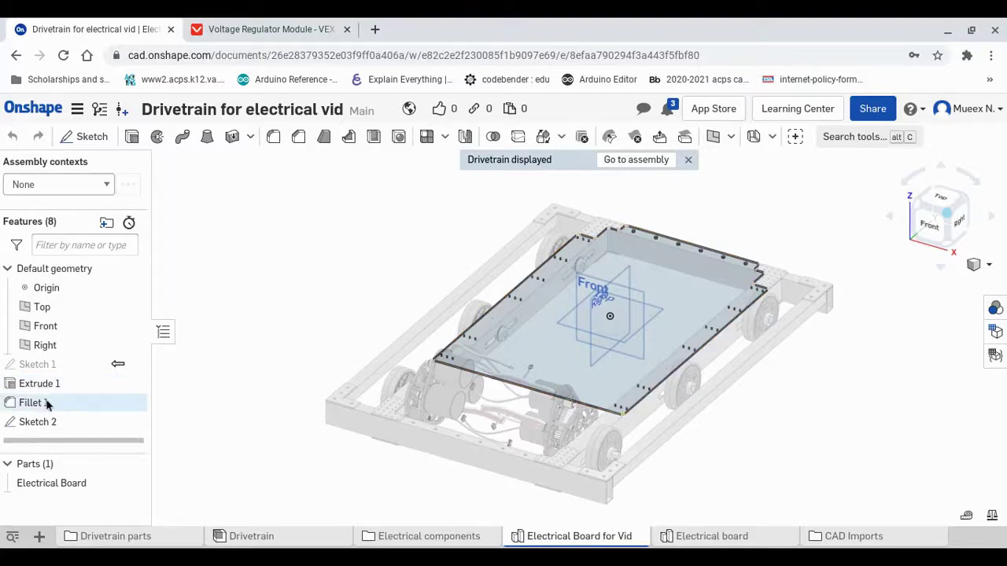
click(83, 140)
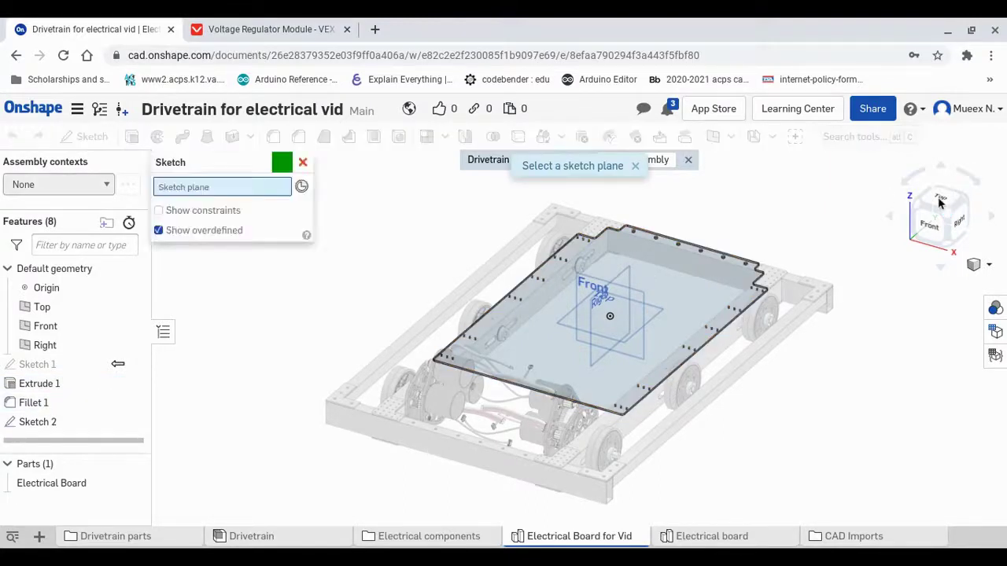
click(939, 200)
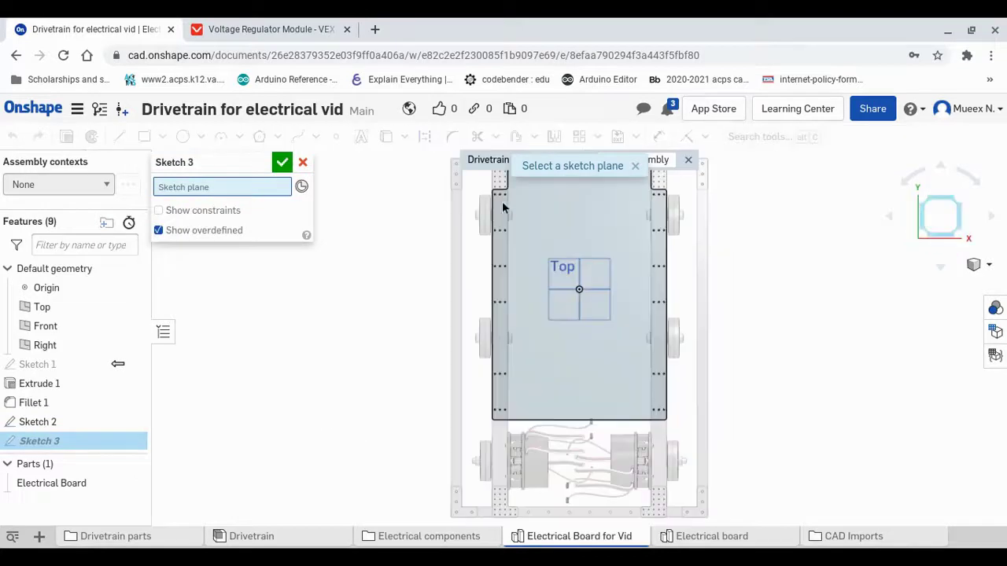
scroll(320, 383, down, 2)
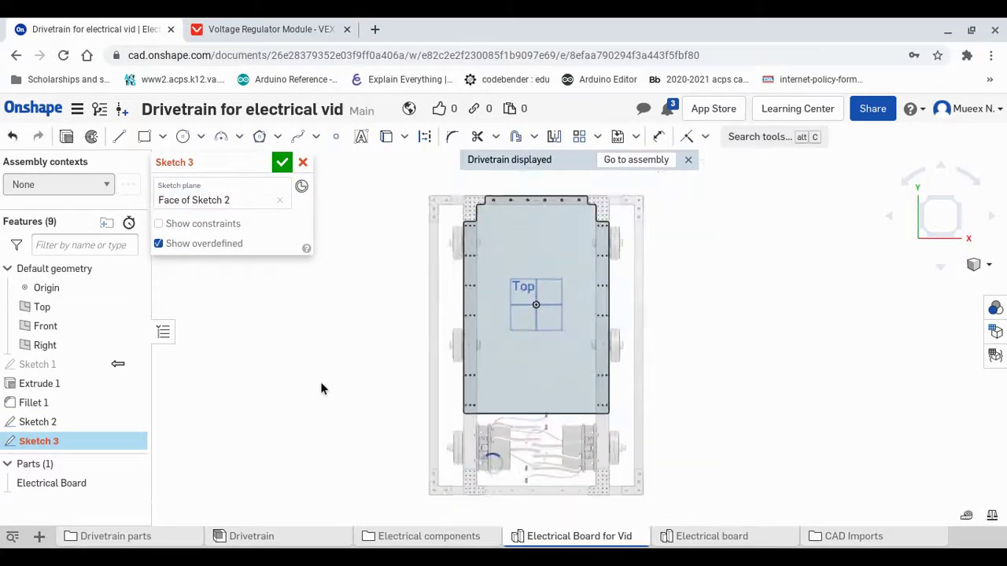
click(472, 224)
scroll(480, 218, up, 5)
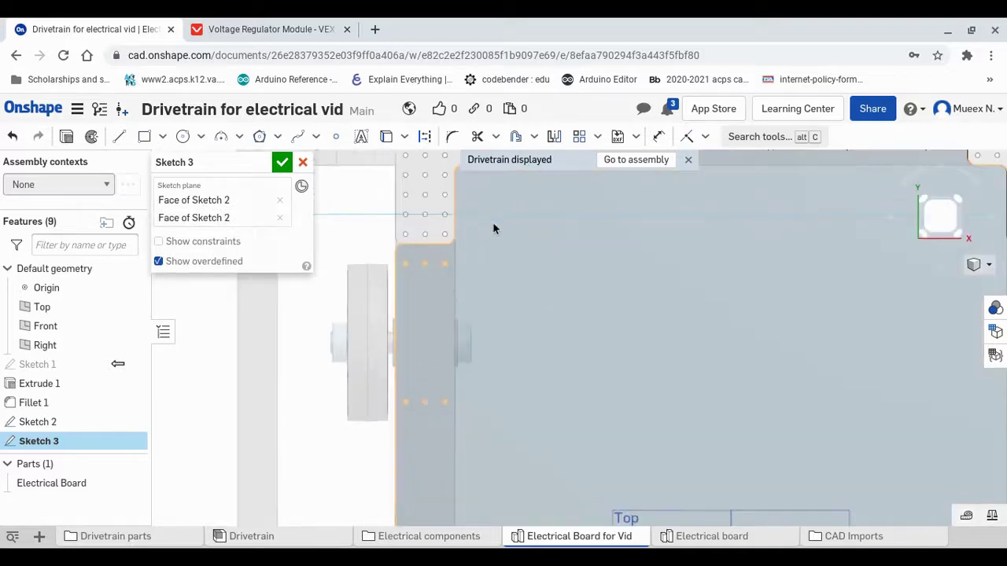
scroll(481, 419, down, 2)
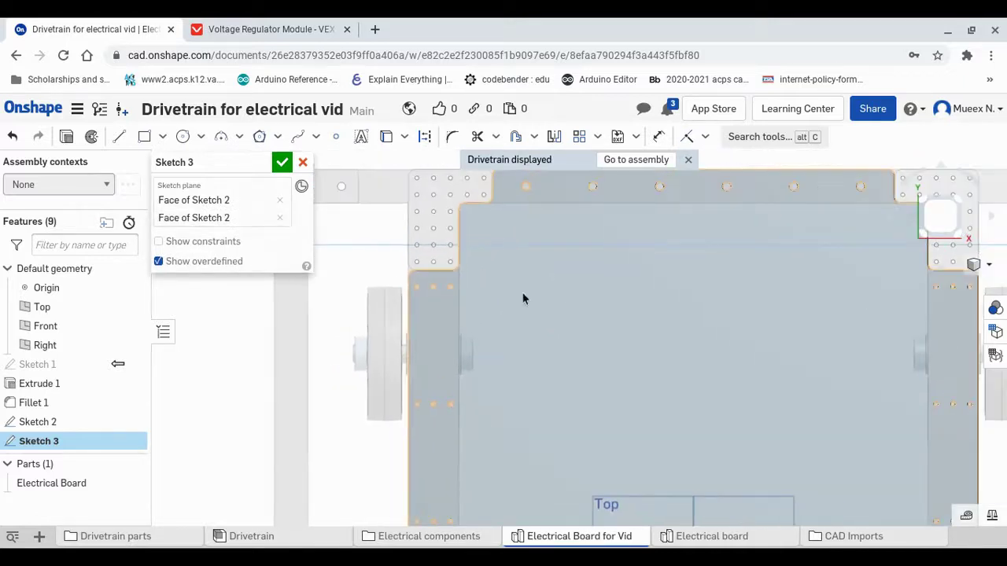
Sketch four circles in a two-by-two layout near the board's upper-left corner, the upper-left one about 0.72 in across.
key(c)
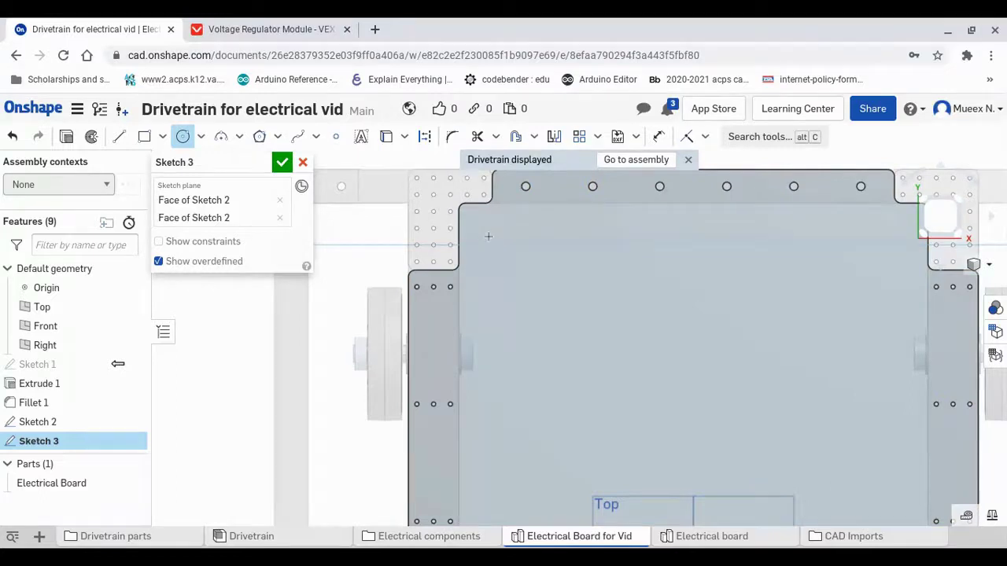
drag(484, 232, 548, 232)
drag(485, 273, 560, 286)
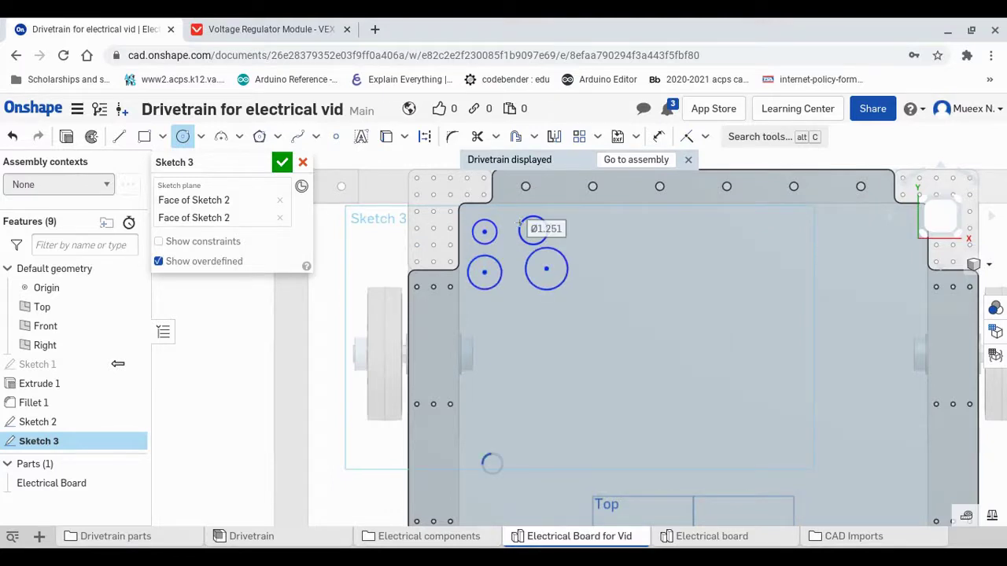
Dimension the upper-left circle with a diameter of 0.15 in.
key(d)
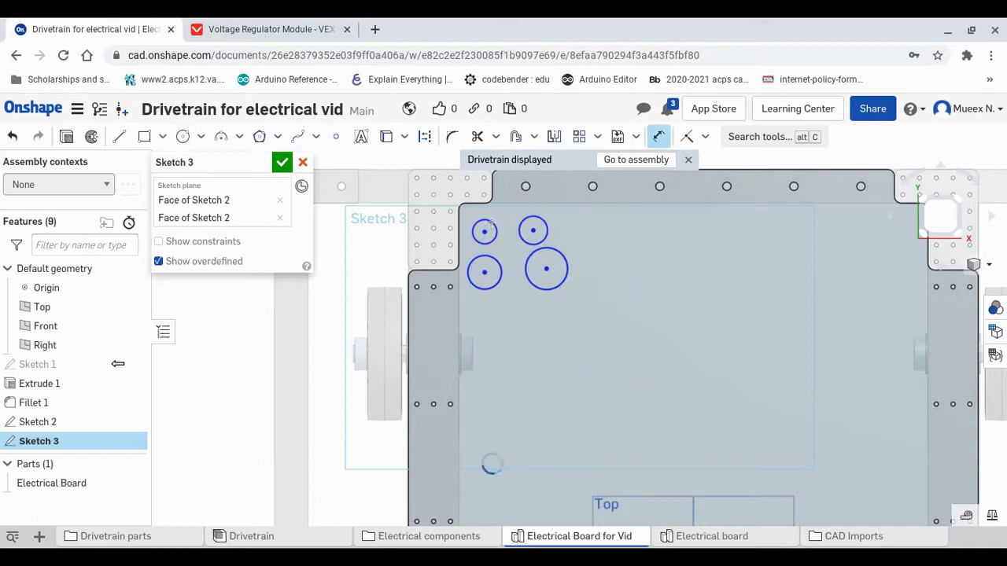
click(360, 248)
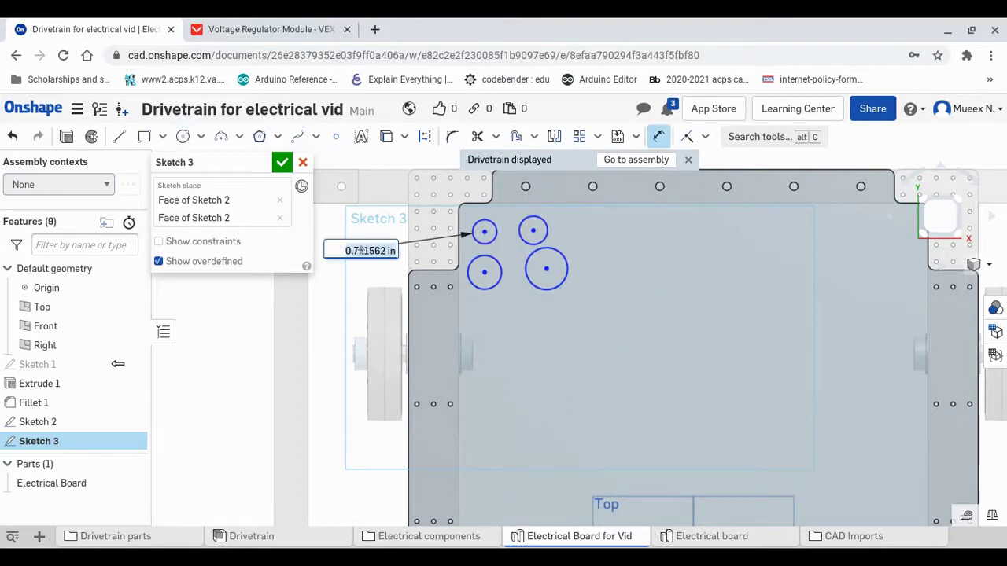
key(BackSpace)
key(Escape)
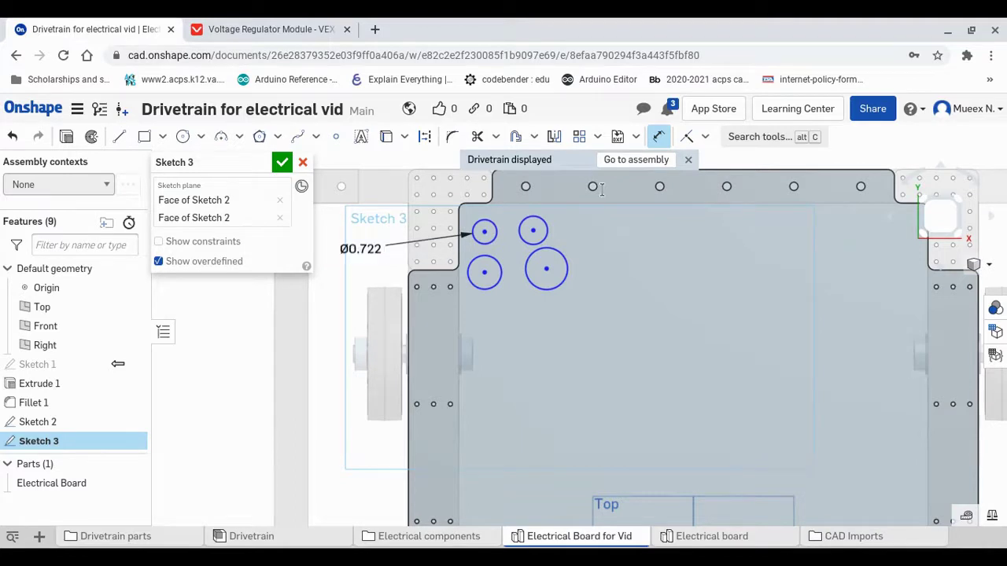
scroll(526, 248, up, 3)
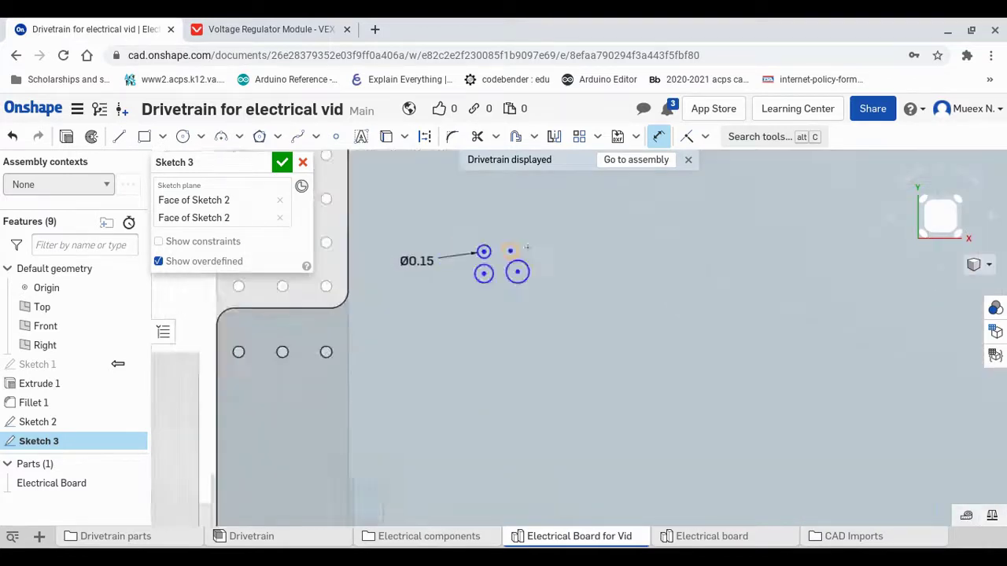
Apply Equal constraints so the other three circles match the 0.15 in circle.
click(705, 137)
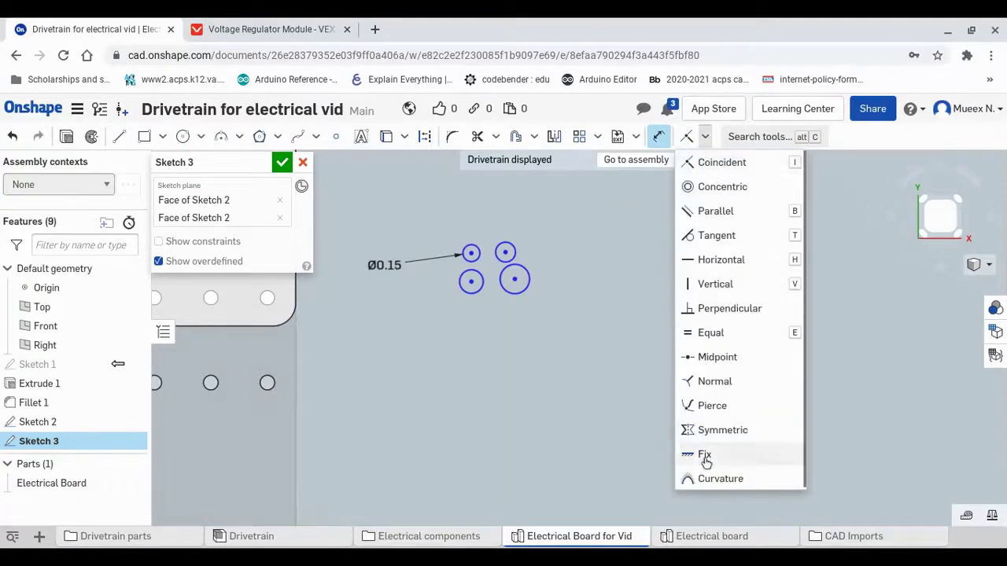
click(720, 333)
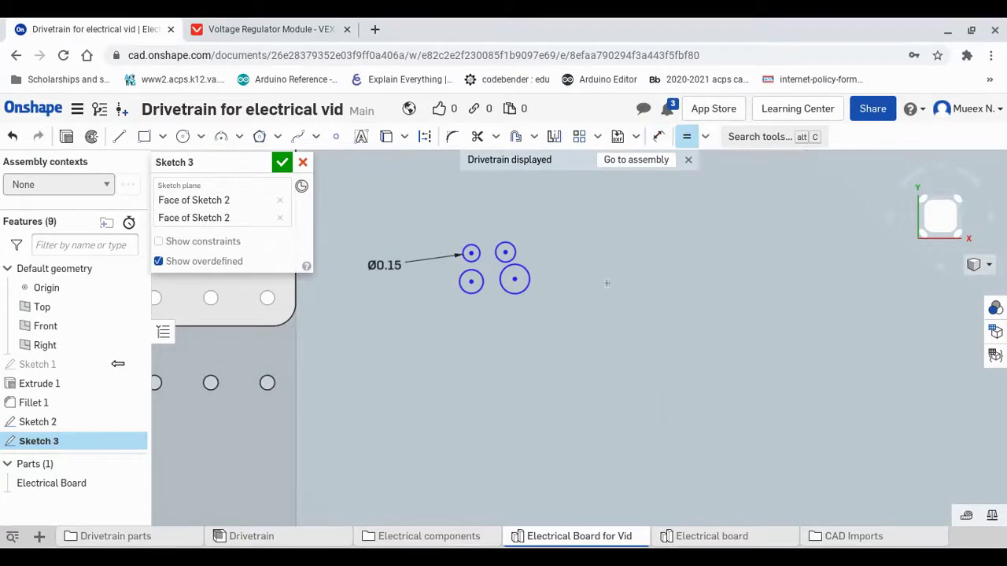
click(505, 251)
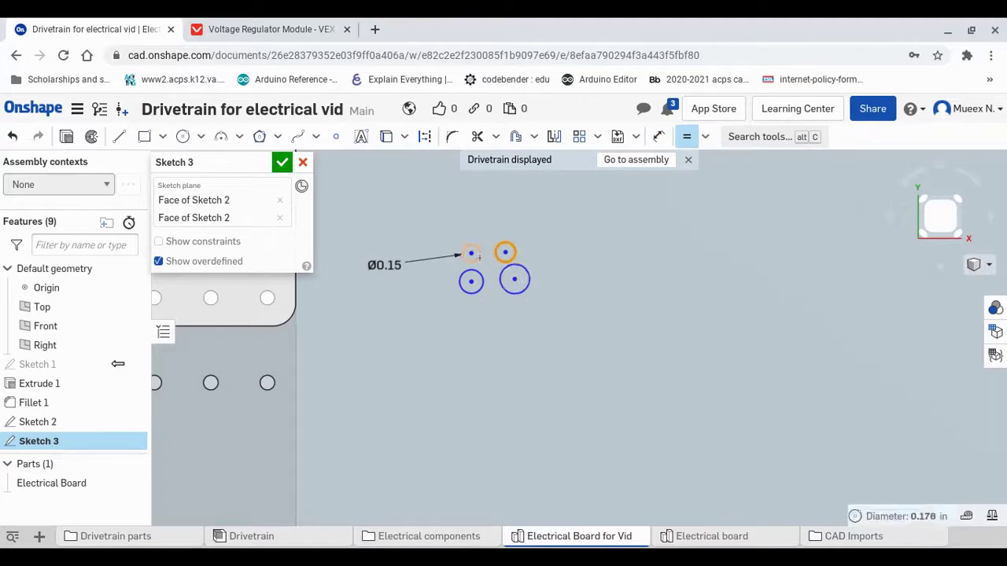
click(477, 256)
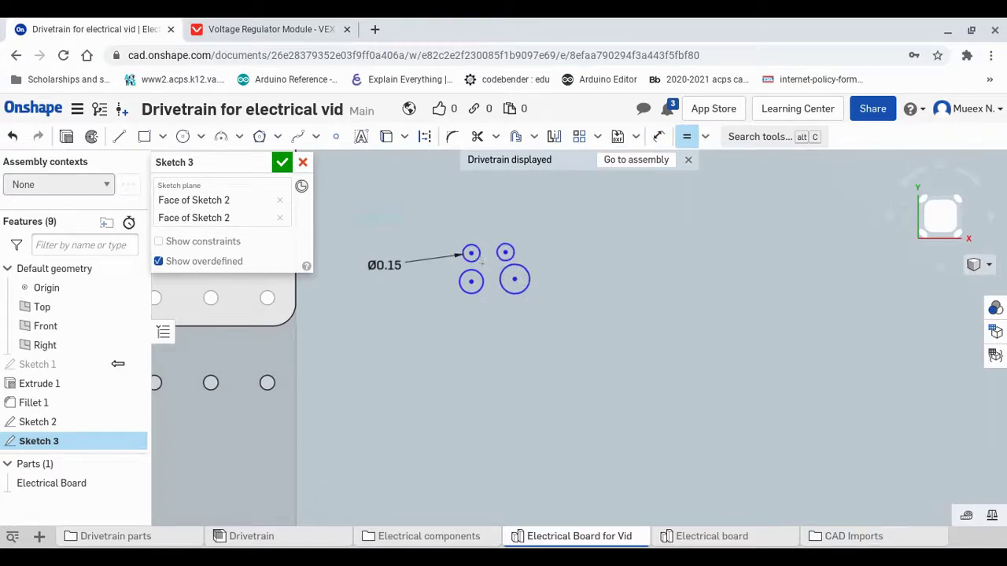
click(470, 252)
click(470, 281)
click(507, 253)
click(514, 267)
scroll(699, 341, down, 5)
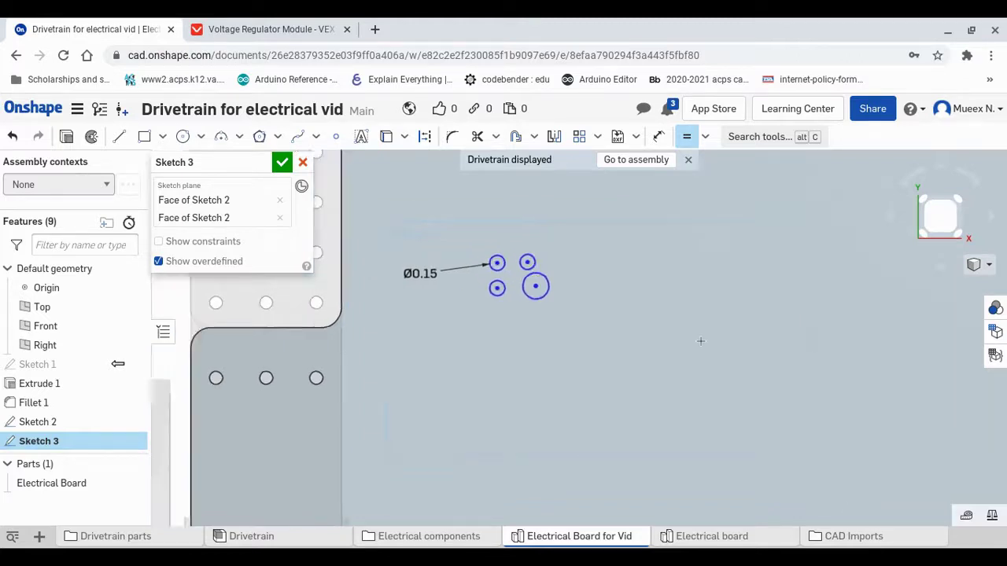
scroll(312, 393, down, 2)
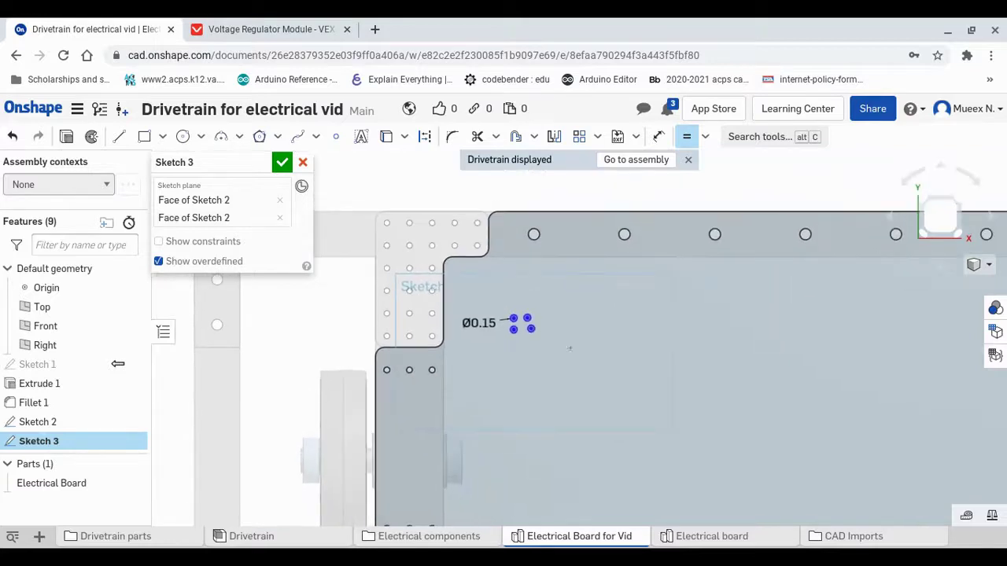
Dimension the upper-left circle's vertical distance from the board's top edge as 1.5 in.
key(d)
scroll(507, 323, up, 3)
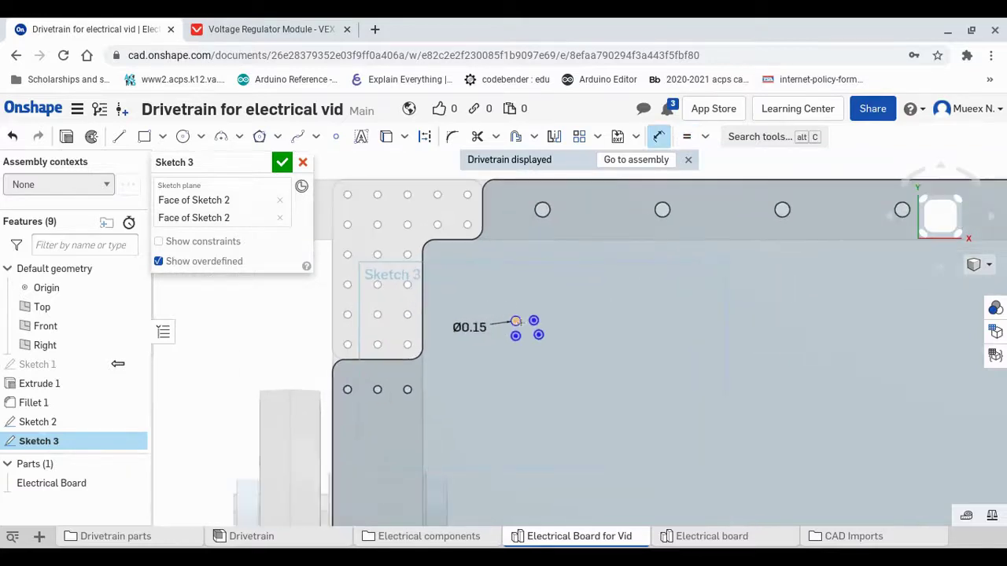
click(507, 185)
click(515, 320)
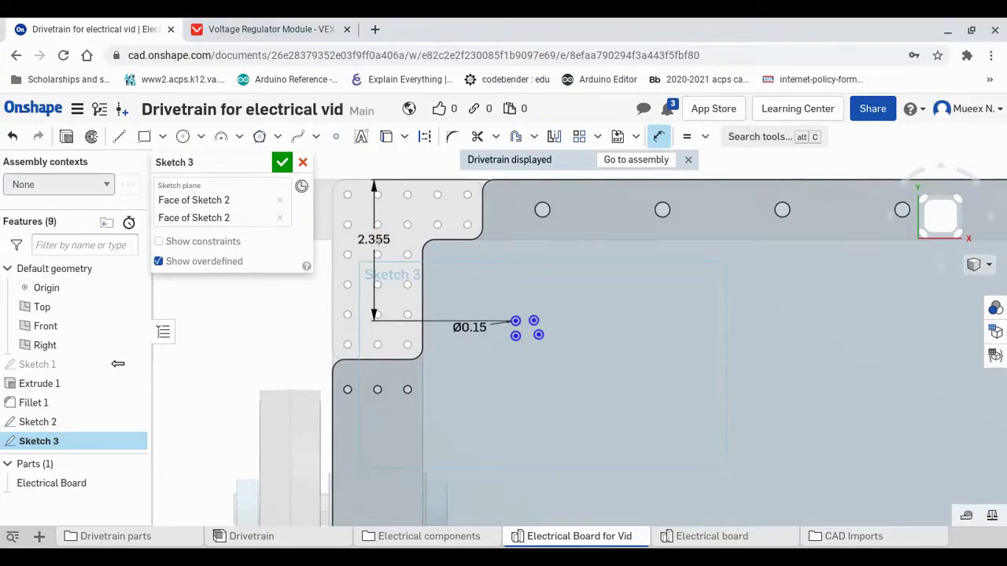
click(376, 250)
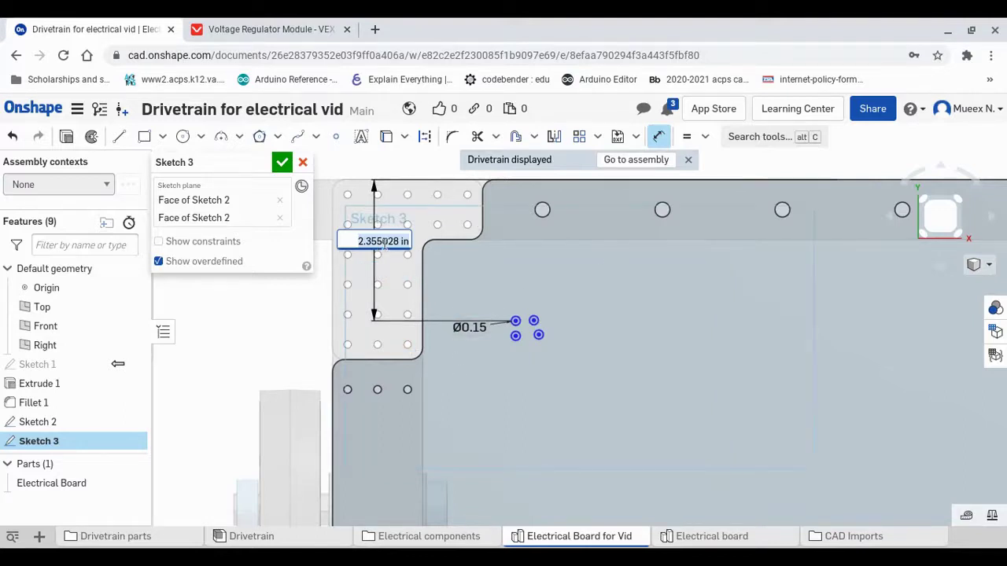
key(Return)
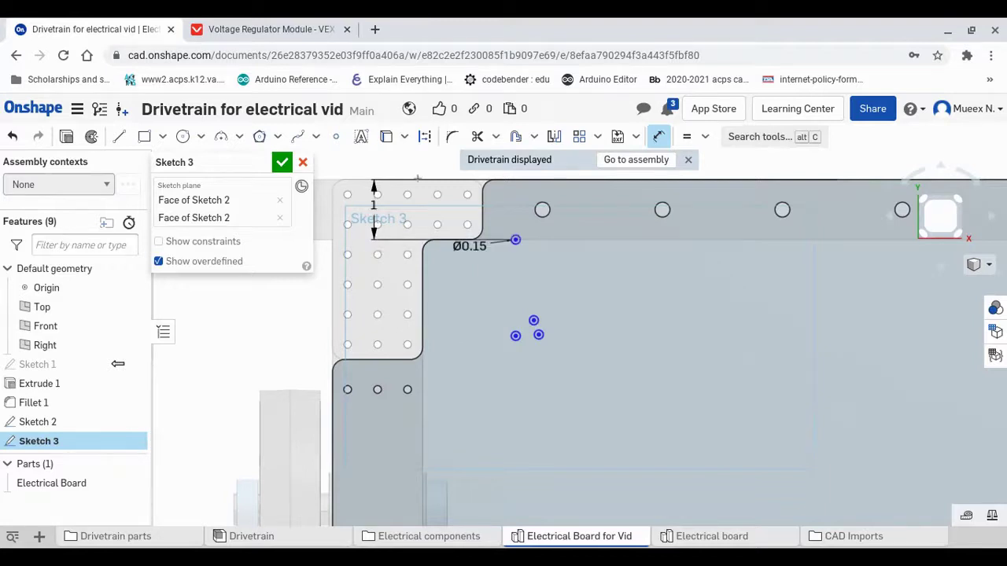
double_click(374, 206)
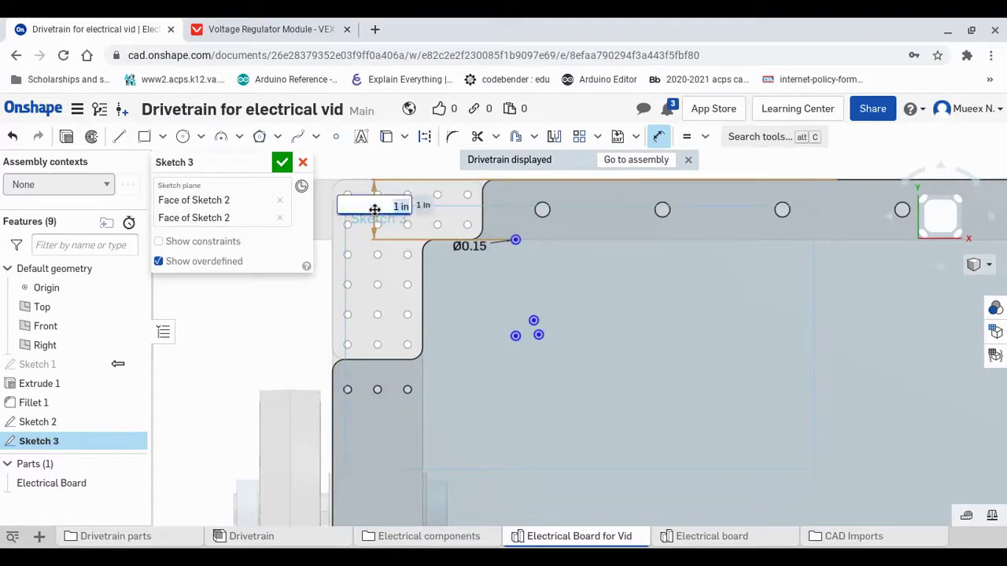
text(1.5)
key(Escape)
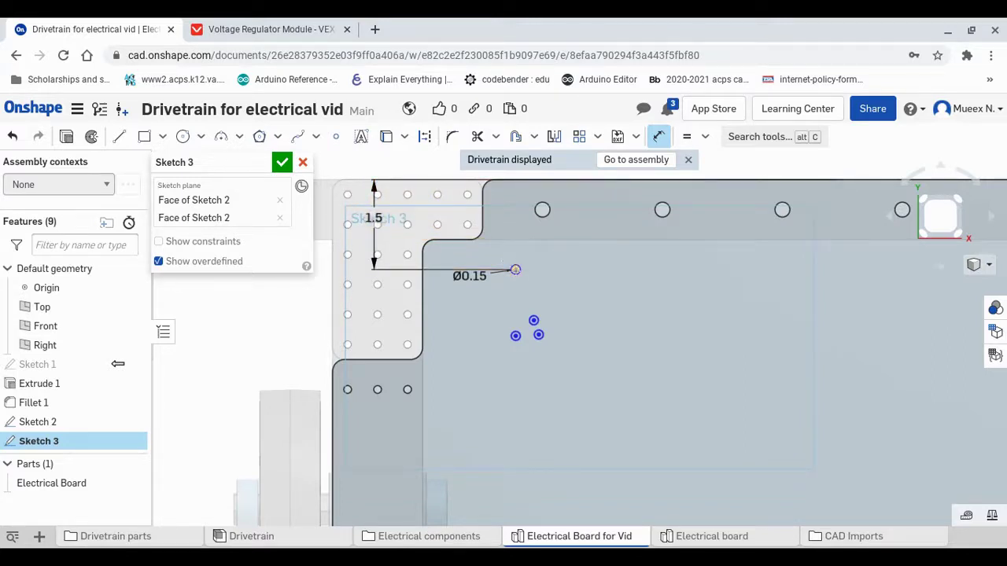
Dimension the upper-left circle's horizontal distance from the board's left edge as 1.75 in.
click(332, 298)
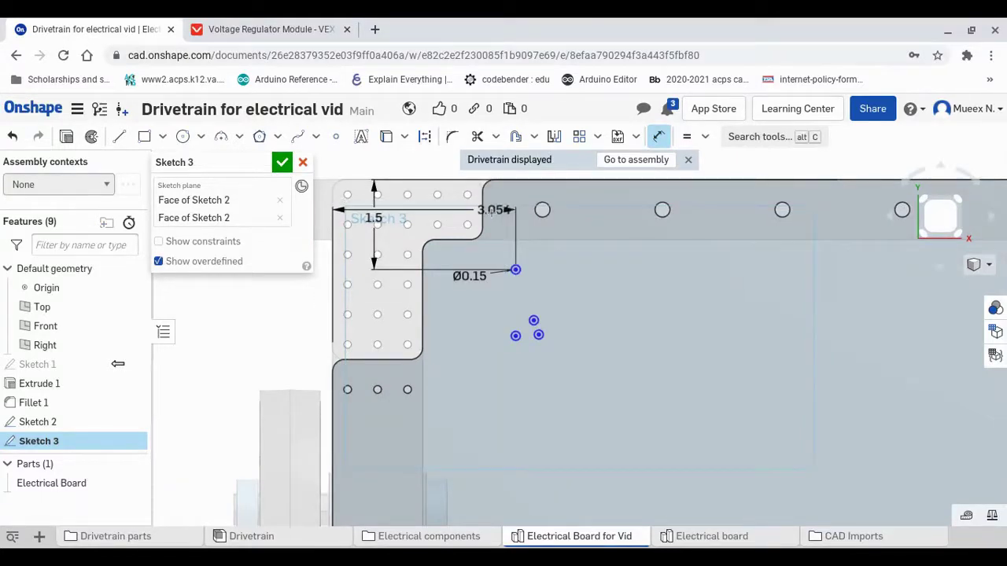
click(488, 213)
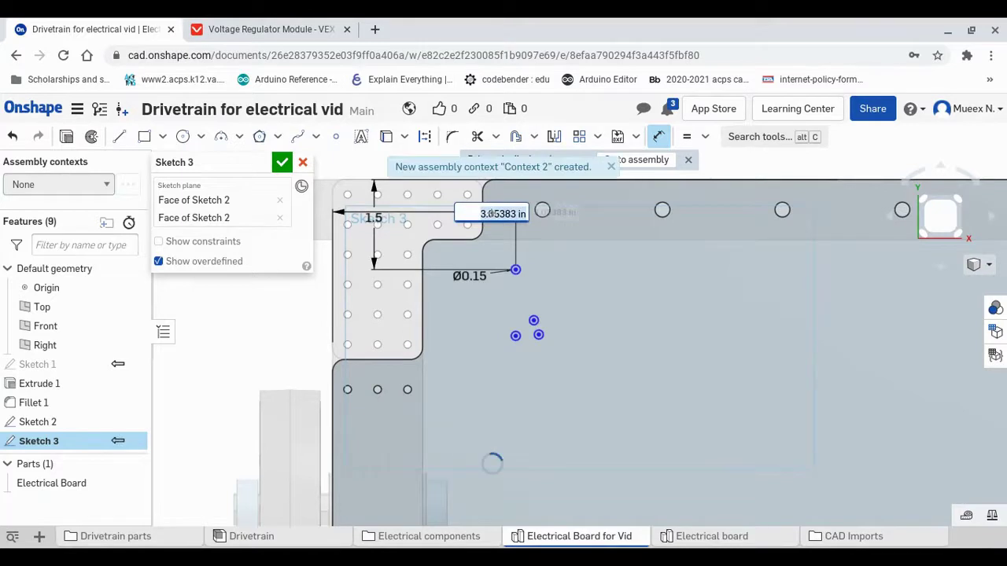
key(Return)
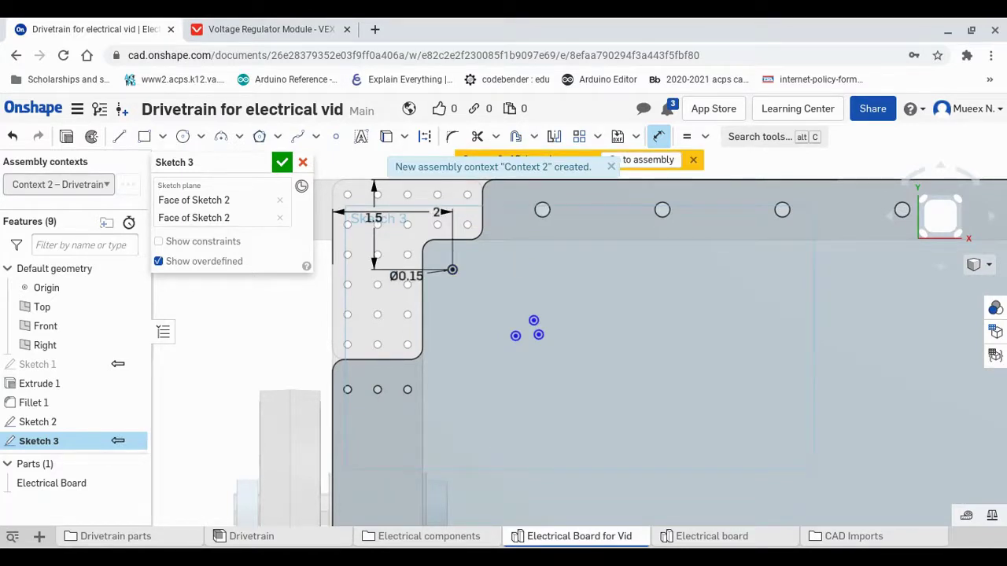
double_click(436, 213)
text(1.75)
key(Return)
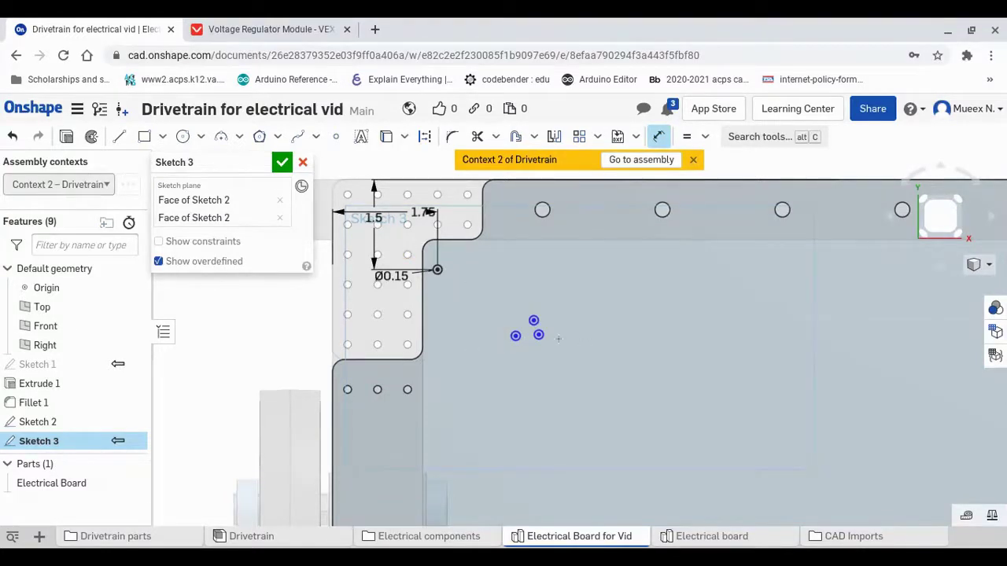
Switch to the VEX Robotics page, check the horizontal mounting-hole spacing in the Voltage Regulator Module drawing, and return to Onshape.
click(288, 27)
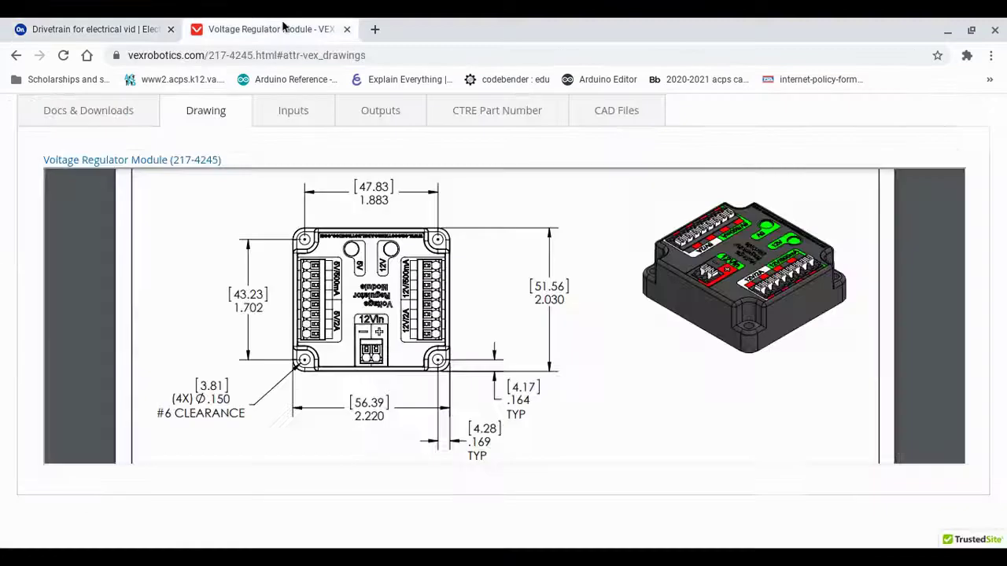
scroll(419, 300, up, 1)
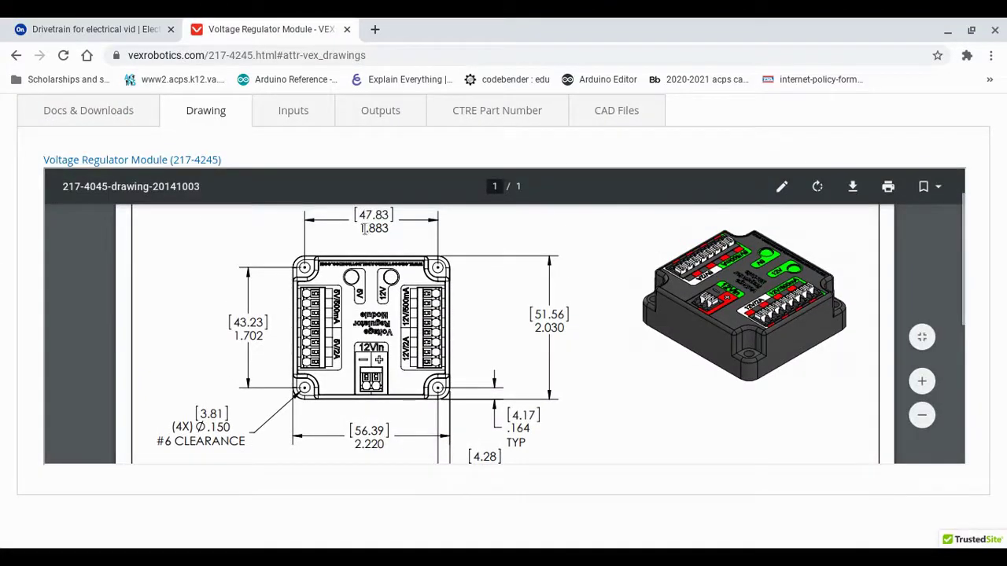
drag(359, 228, 386, 228)
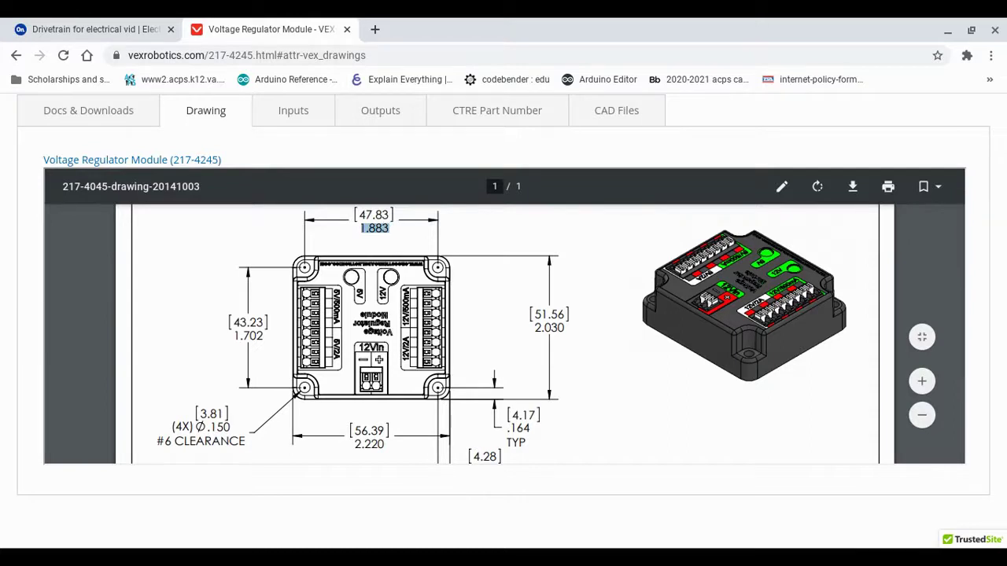
click(148, 25)
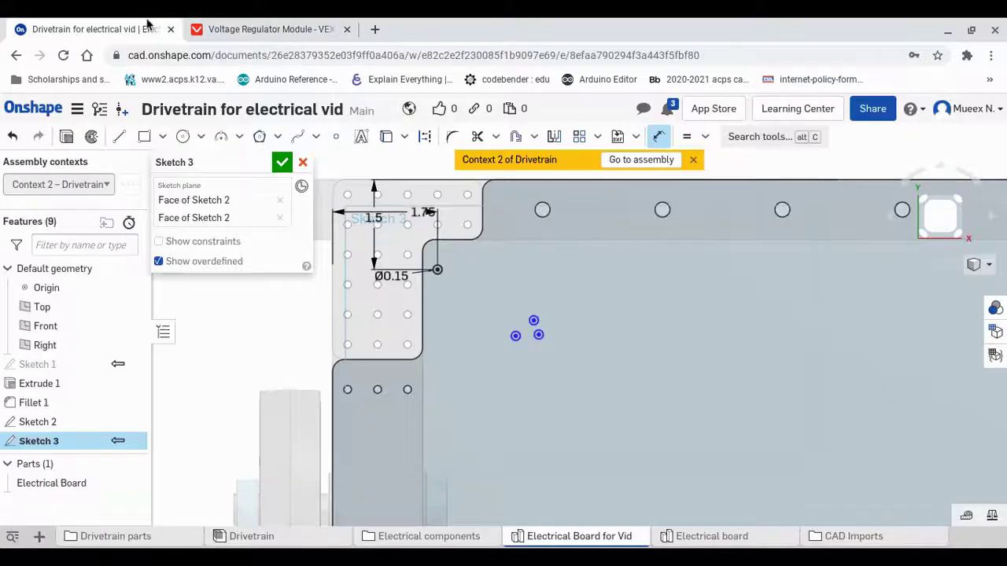
Dimension the horizontal spacing between the upper-left and upper-right circles as 1.883 in.
click(533, 320)
click(437, 270)
click(512, 255)
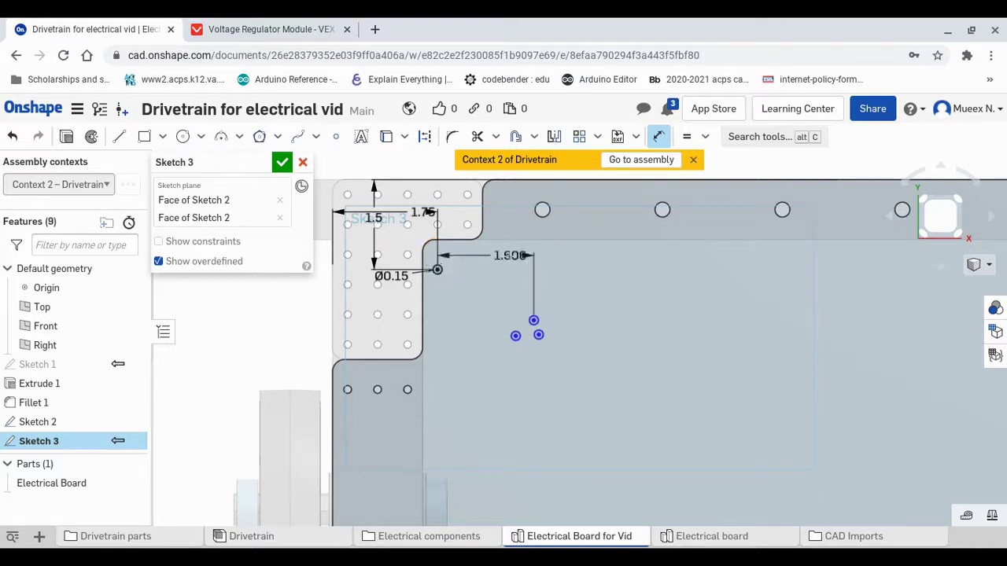
click(510, 254)
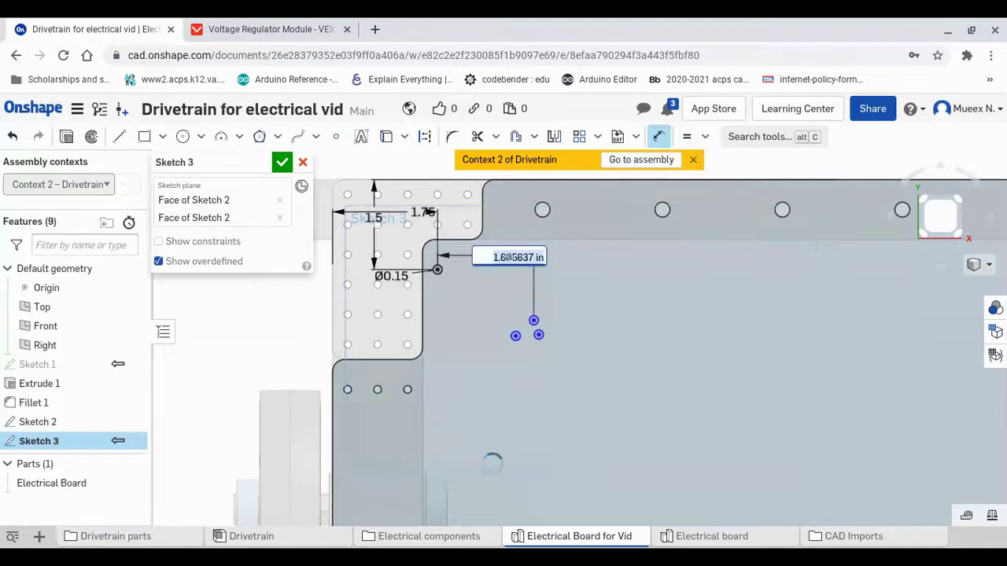
text(1.883)
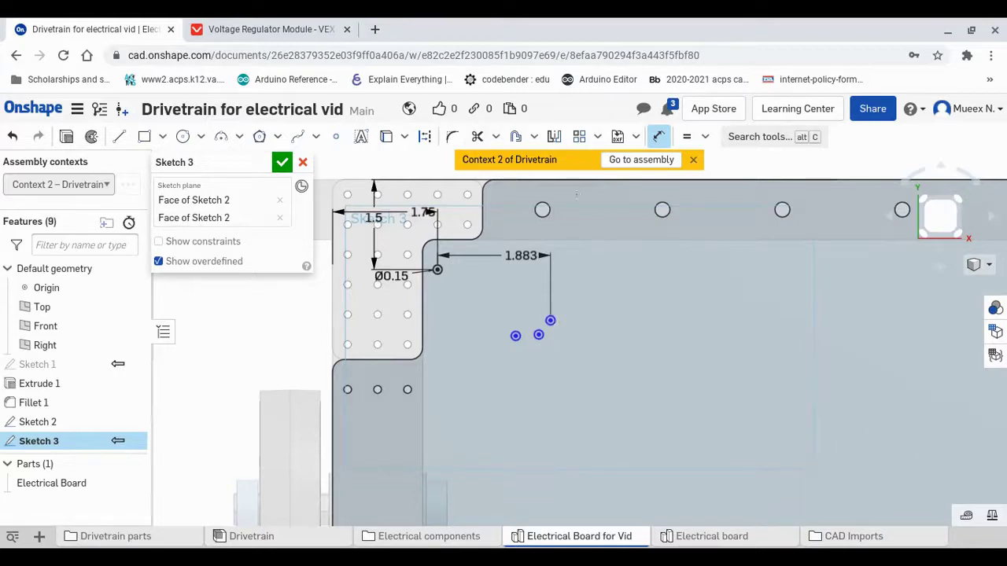
Dimension the upper-right circle's vertical distance from the board's top edge as 1.5 in.
click(572, 180)
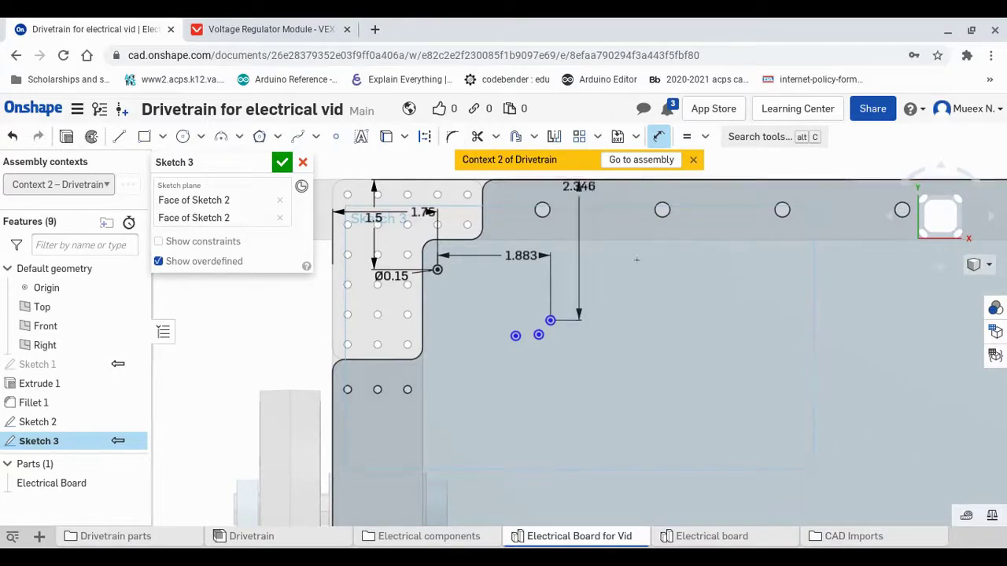
click(645, 253)
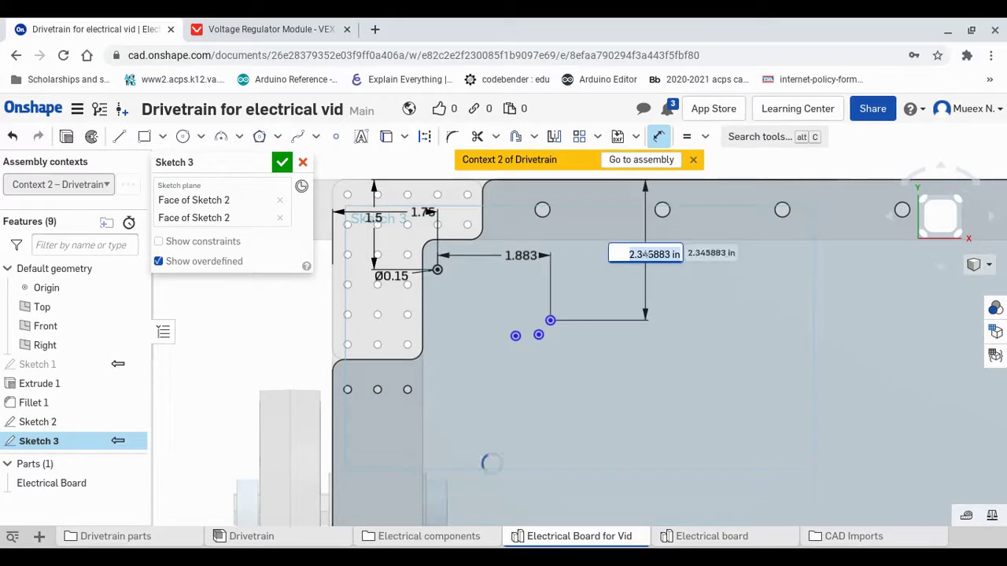
key(Return)
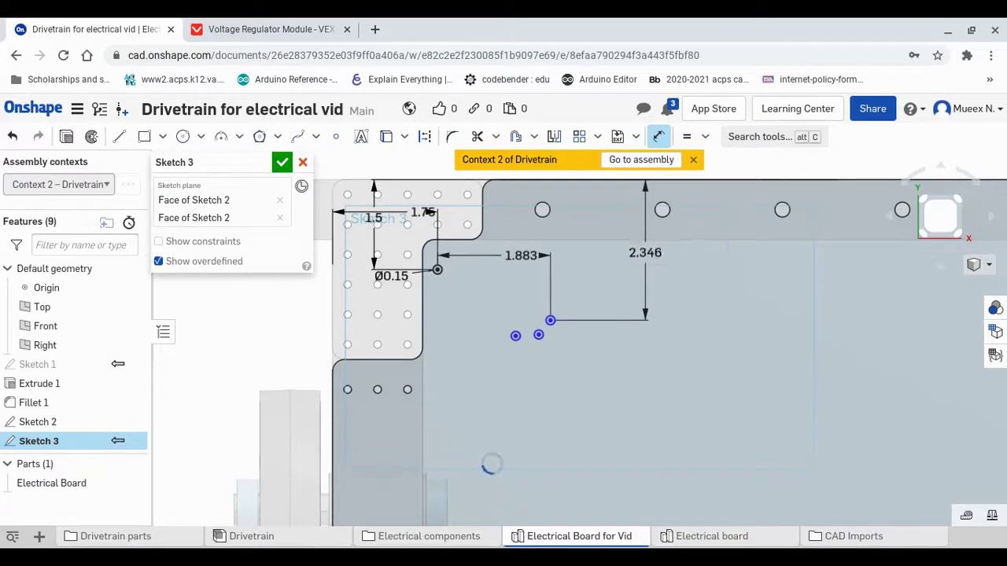
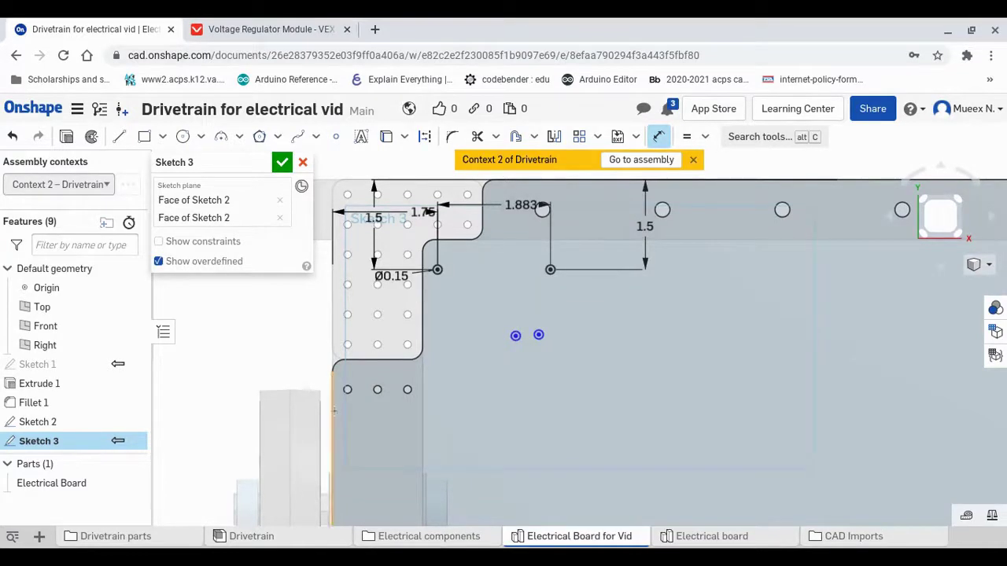
Dimension the lower-left circle's horizontal distance from the board's left edge as 1.75 in.
click(333, 411)
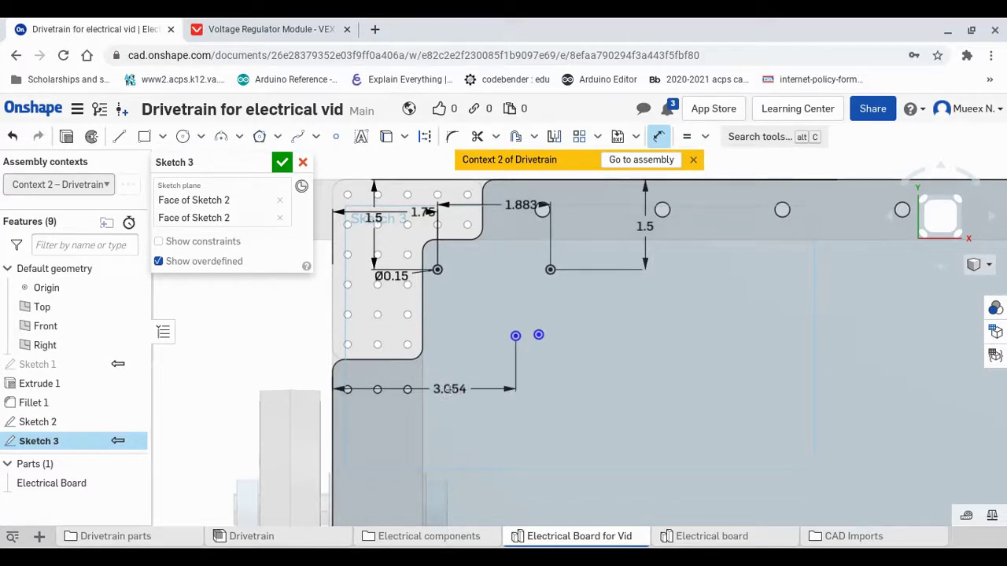
click(448, 389)
text(1.75)
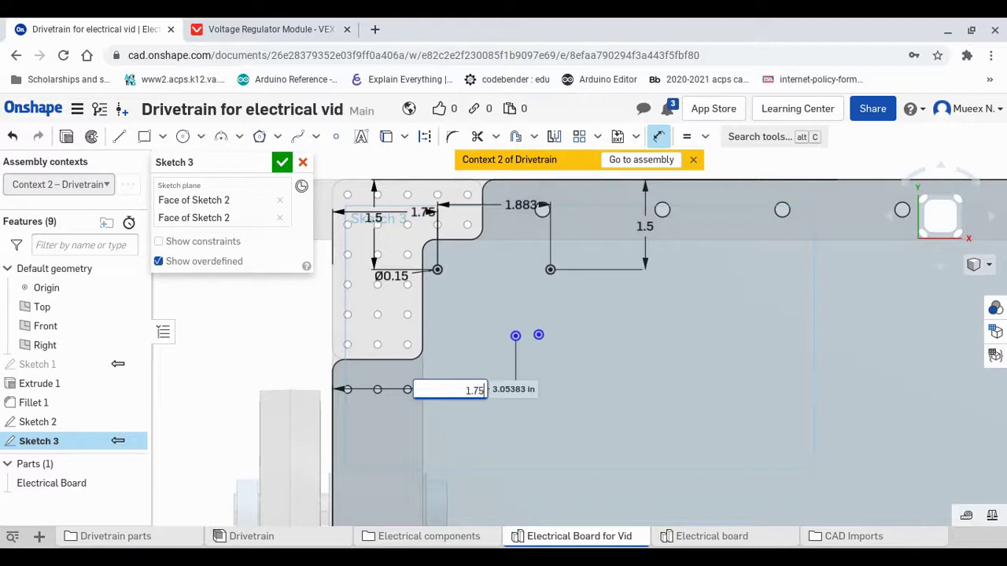
key(Escape)
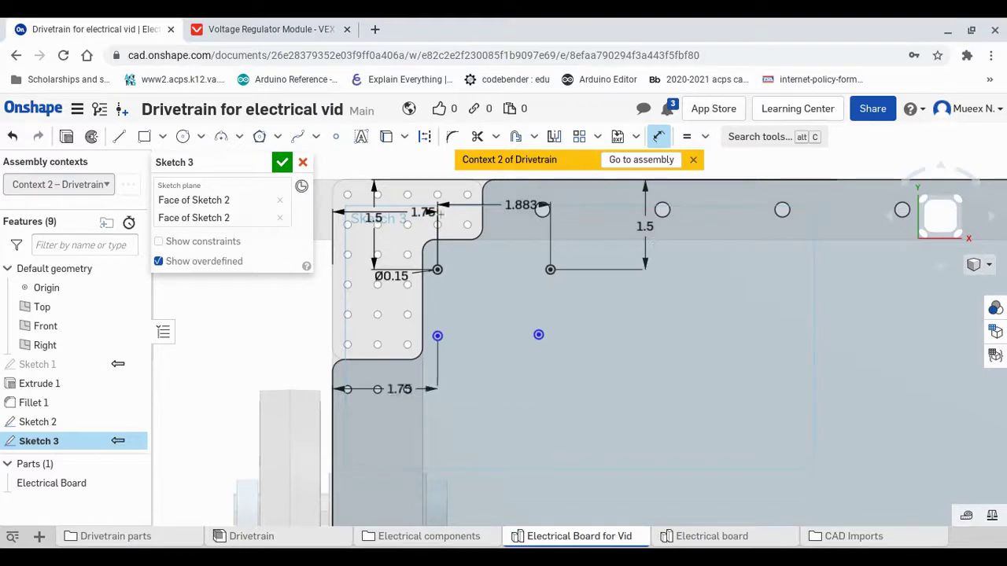
Dimension the horizontal spacing between the lower-left and lower-right circles as 1.883 in.
click(538, 335)
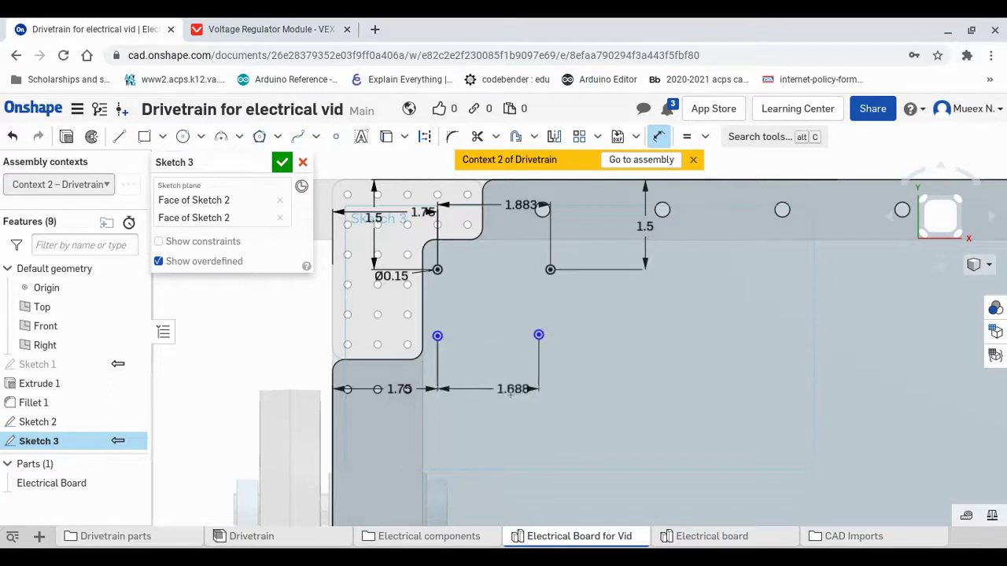
click(514, 396)
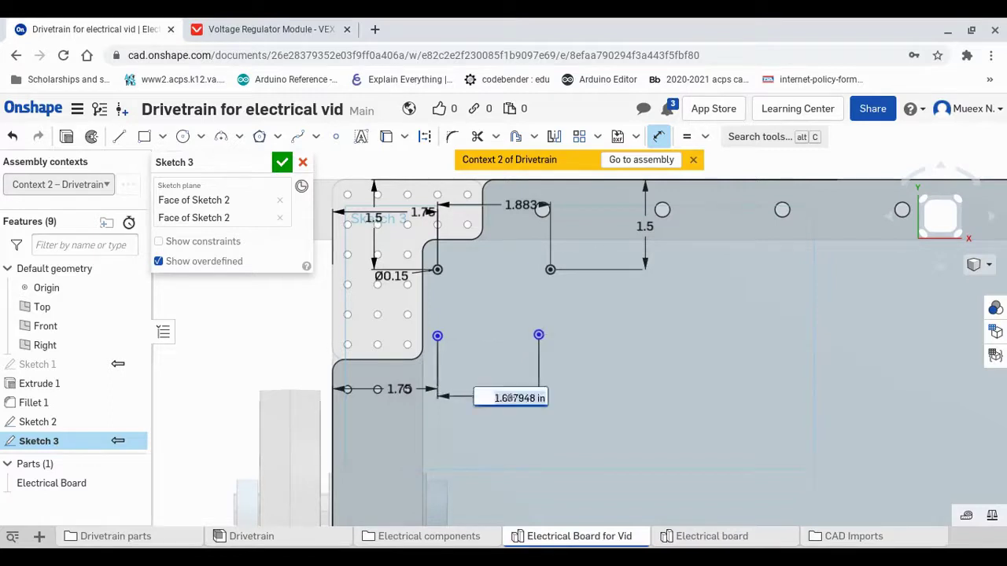
key(Return)
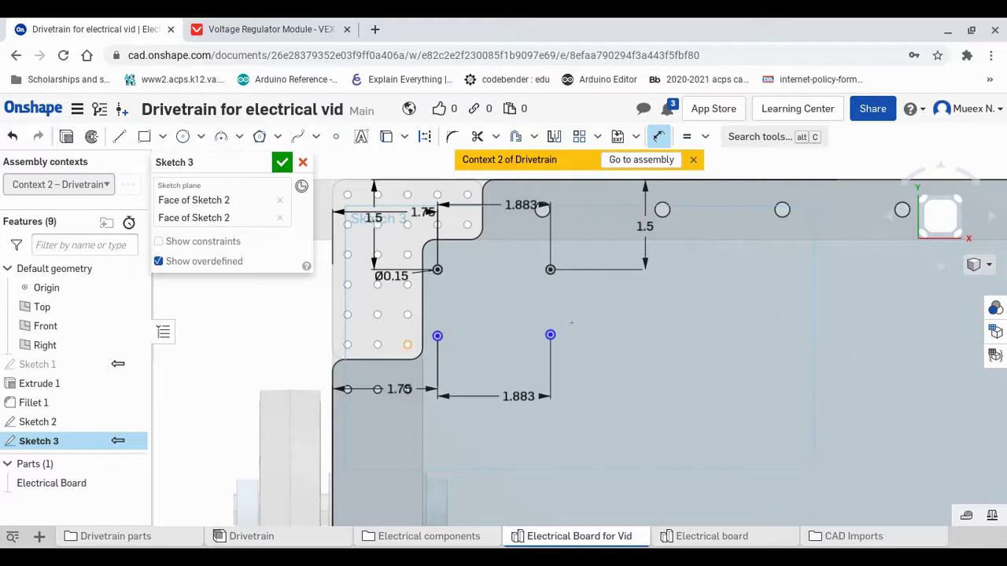
Switch to the VEX Robotics page, check the vertical mounting-hole spacing in the Voltage Regulator Module drawing, and return to Onshape.
click(269, 30)
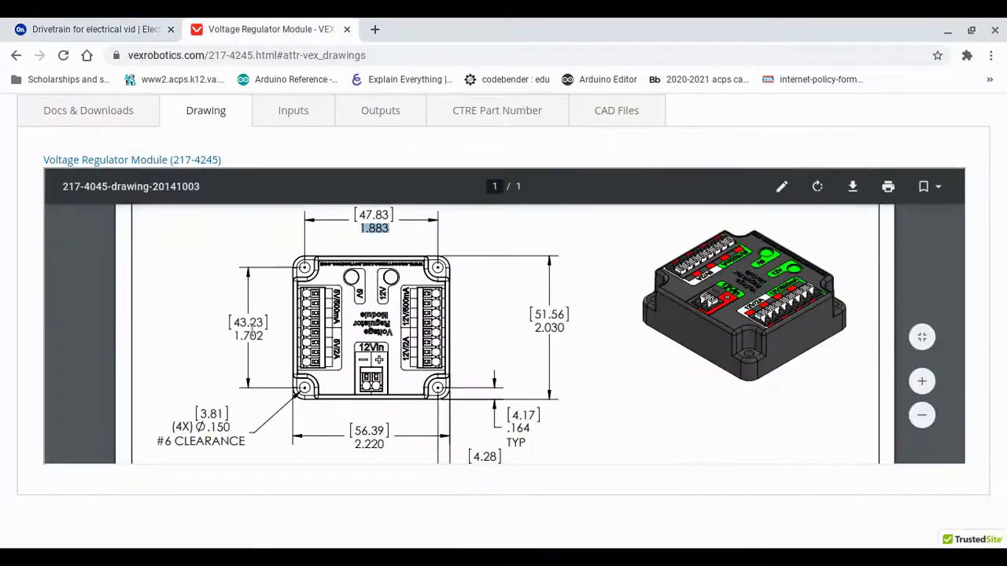
double_click(248, 335)
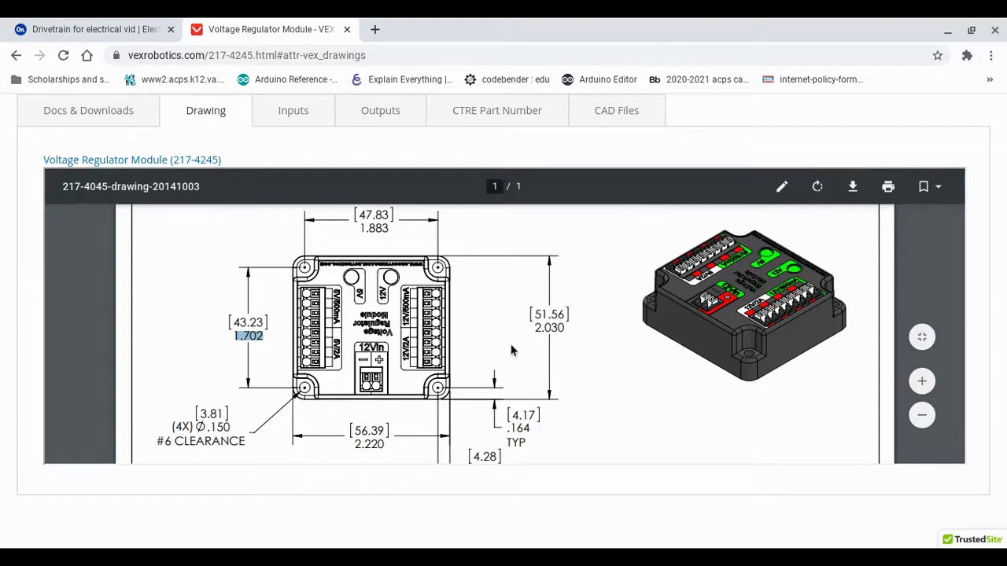
click(308, 271)
click(71, 29)
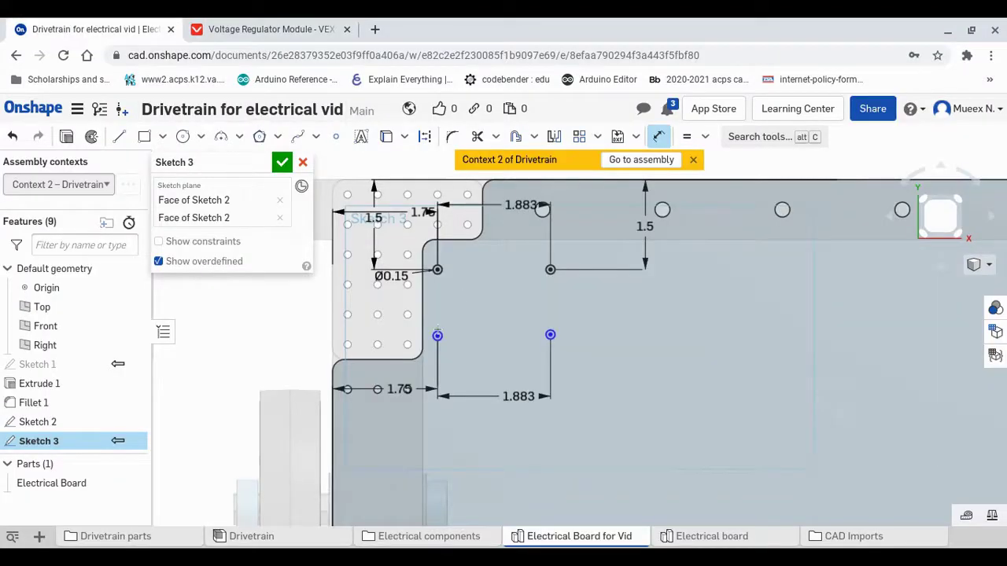
Dimension the vertical spacing between the upper-left and lower-left circles as 1.702 in.
click(437, 269)
click(437, 336)
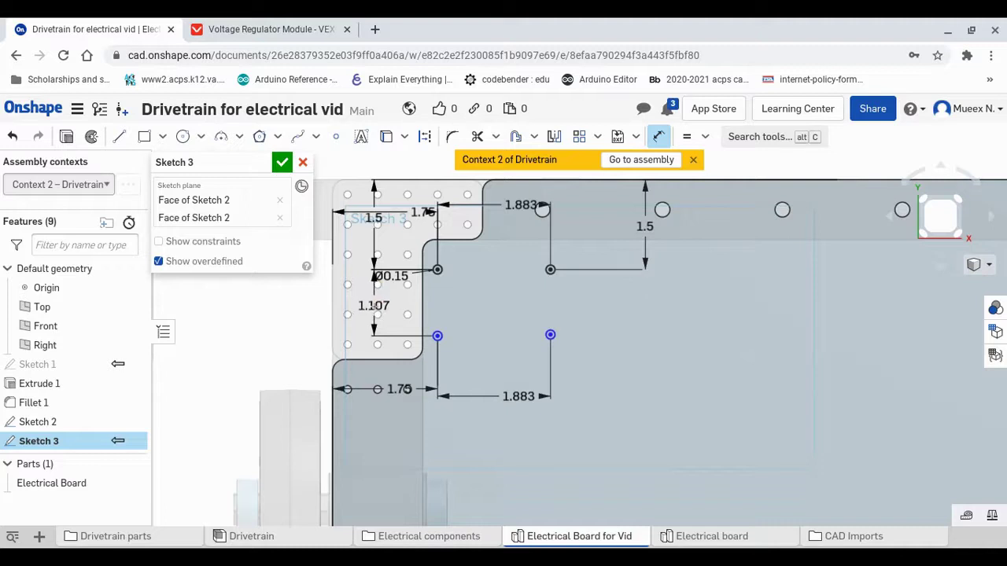
click(374, 308)
text(1.107)
key(Return)
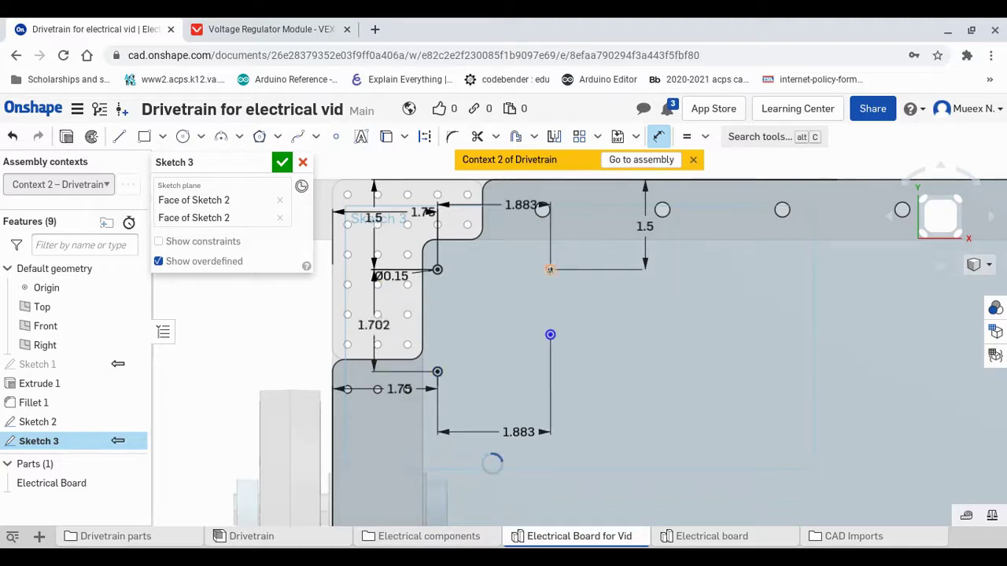
Dimension the vertical spacing between the upper-right and lower-right circles as 1.702 in.
click(550, 334)
click(619, 325)
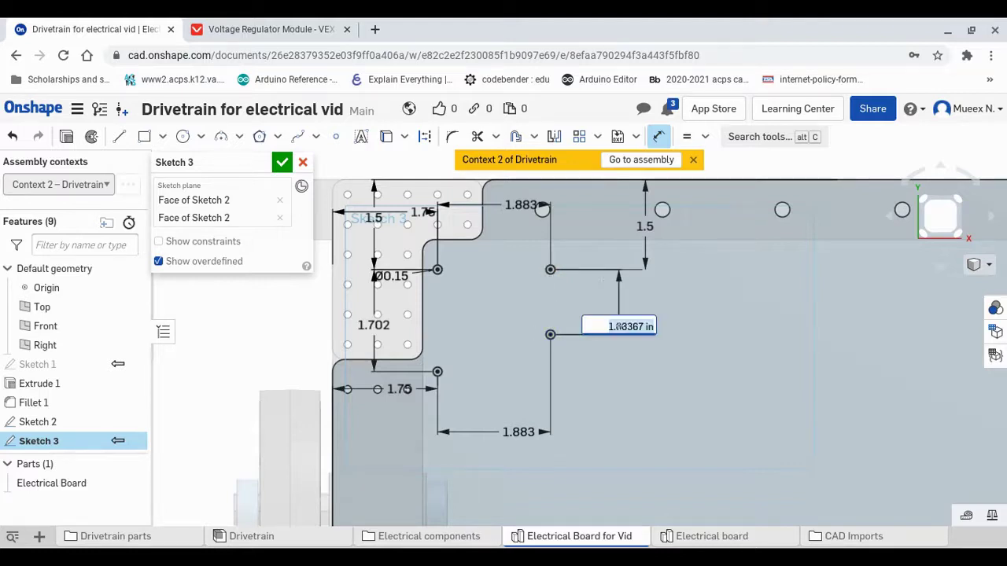
text(1.702)
key(Return)
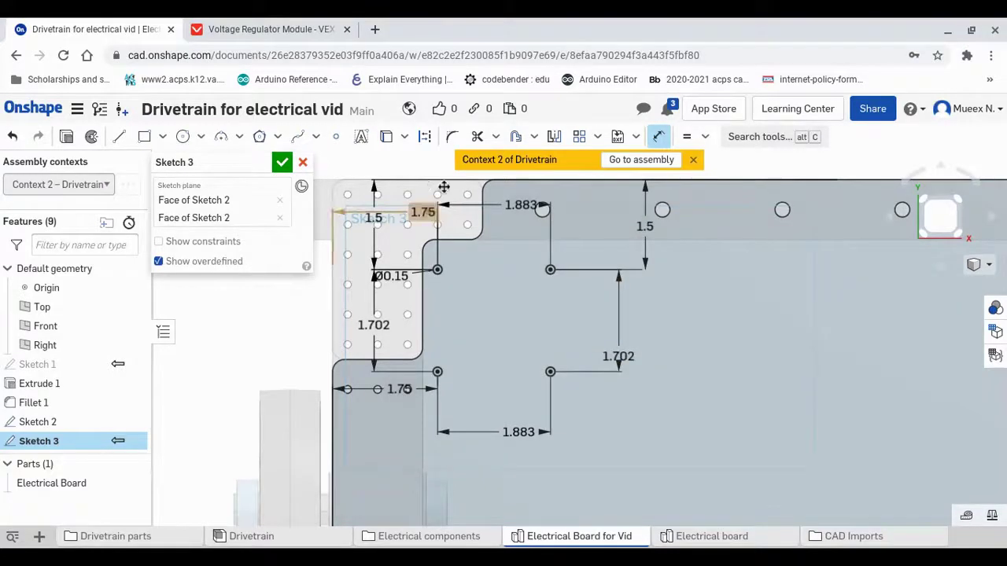
Recheck the hole dimensions in the VEX Robotics drawing of the Voltage Regulator Module and return to the Onshape sketch.
scroll(438, 194, up, 2)
click(276, 29)
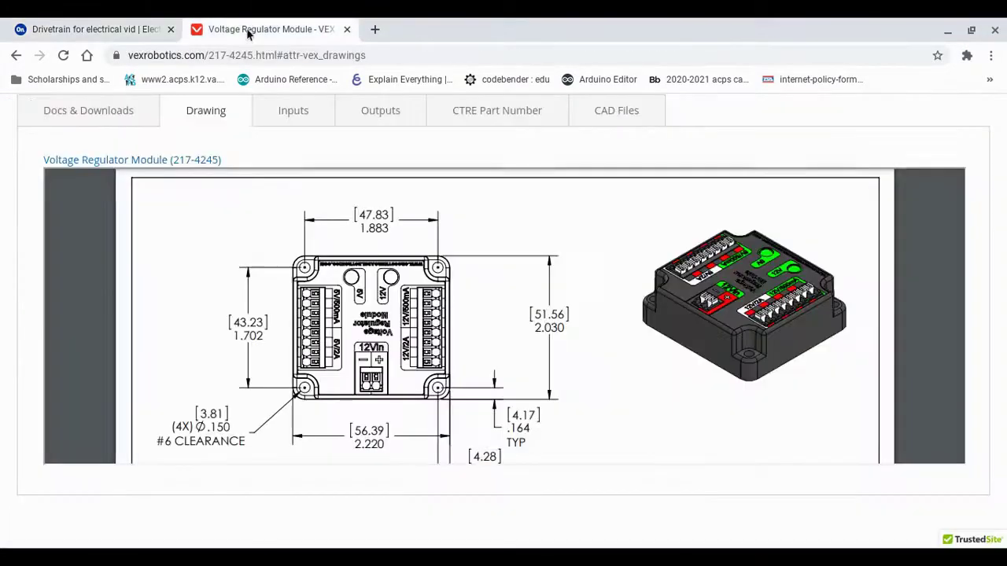
click(89, 27)
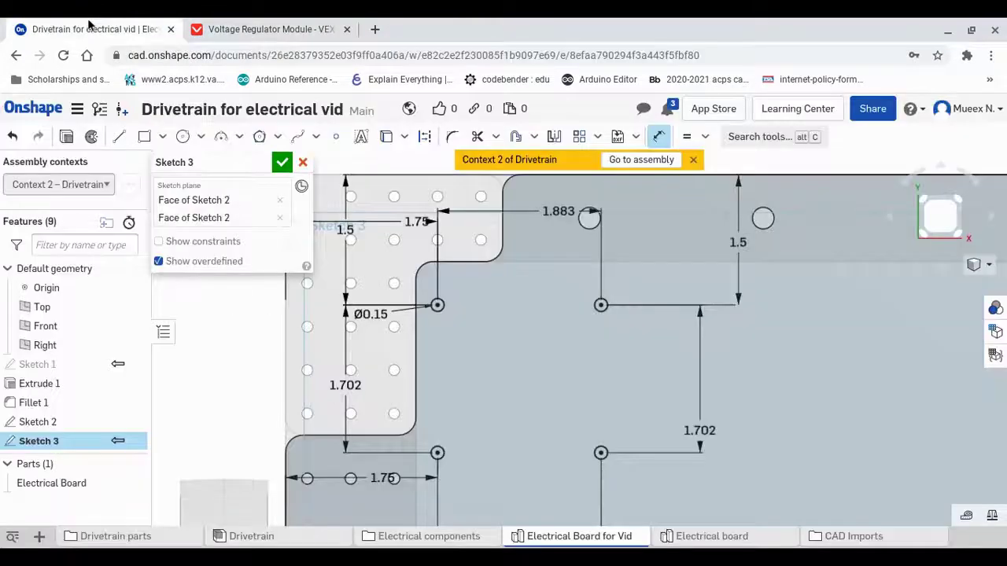
Extrude the four sketched circles as a Remove with the Through all end type to cut the holes in the Electrical Board.
click(69, 145)
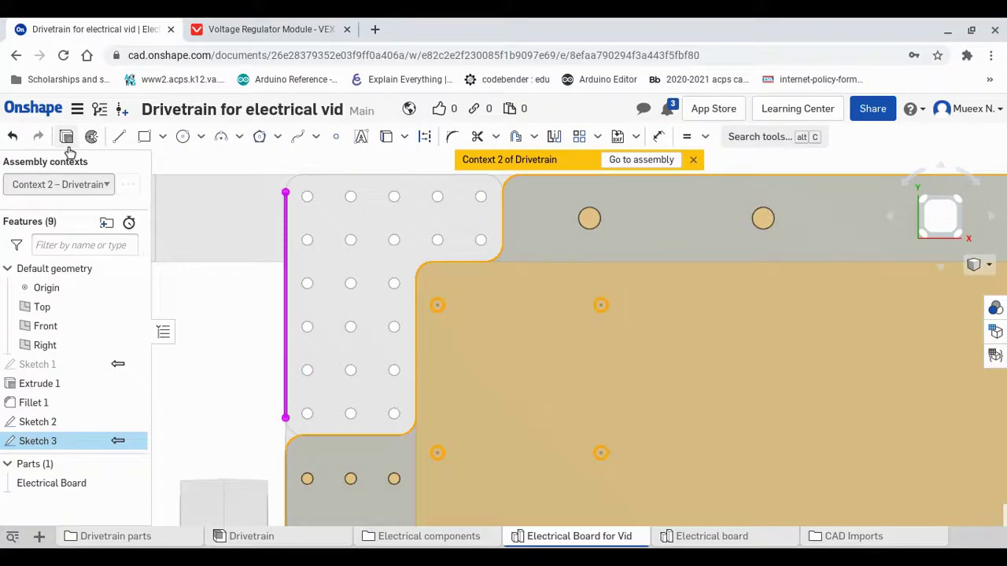
scroll(531, 307, down, 1)
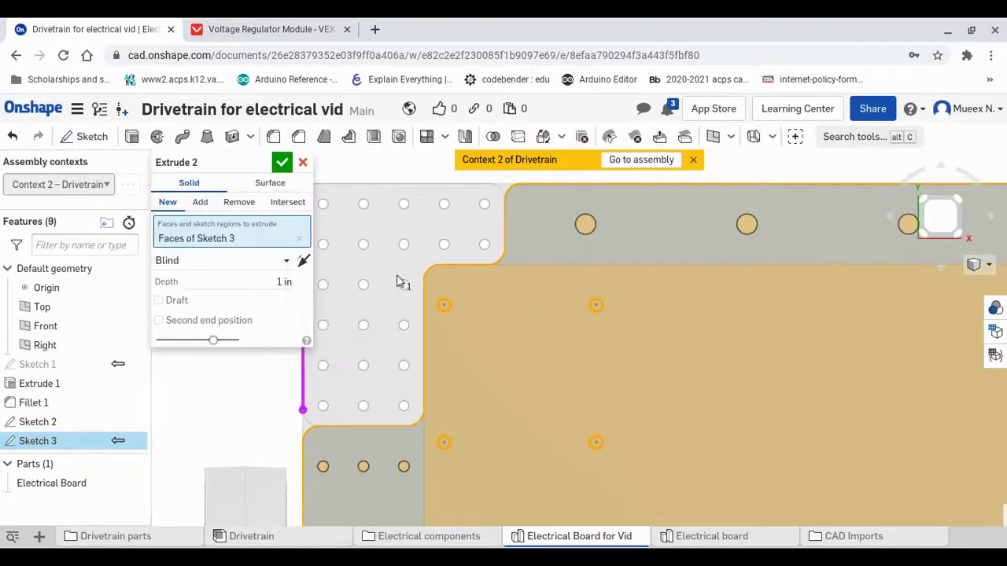
click(240, 202)
click(238, 261)
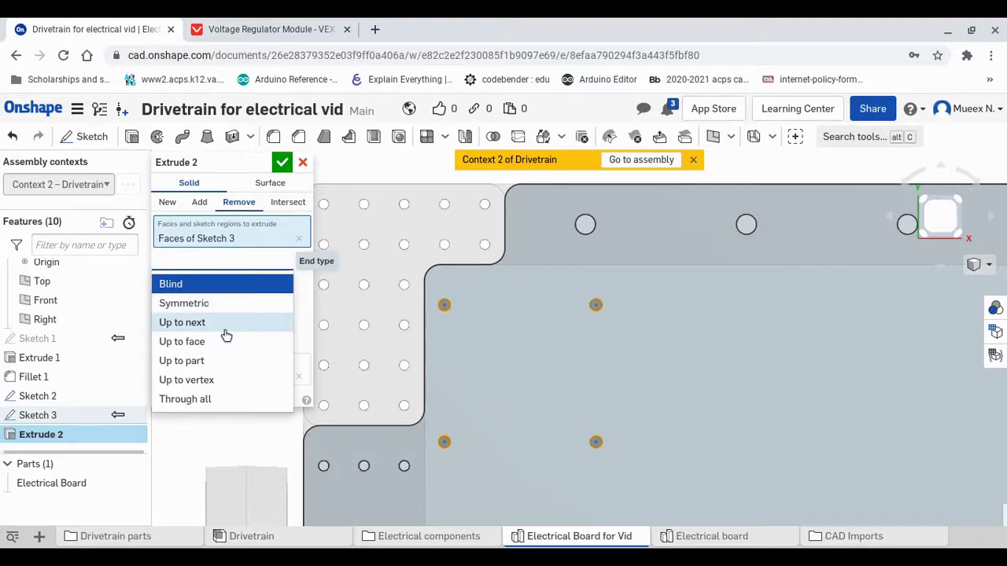
click(194, 399)
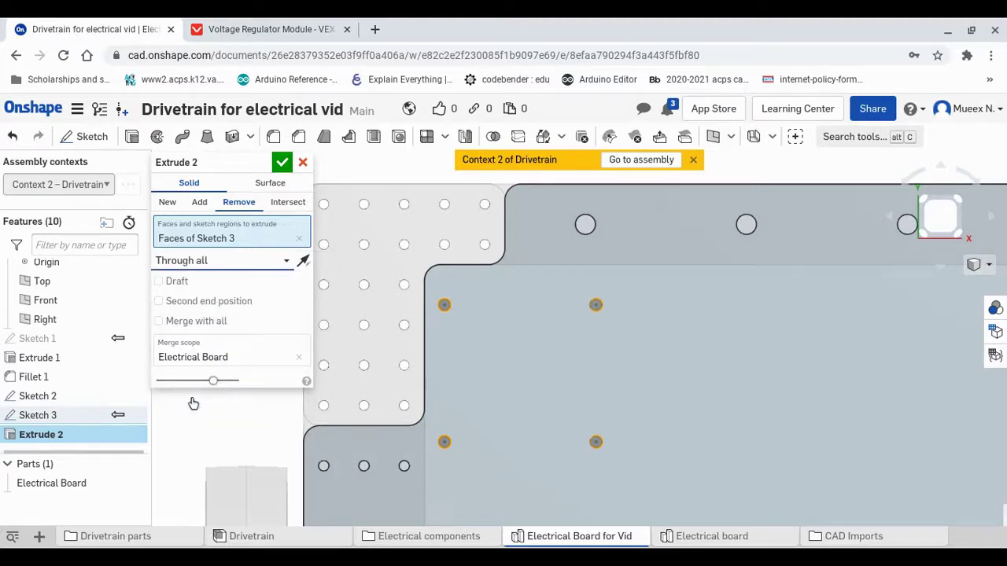
click(283, 163)
scroll(531, 434, down, 3)
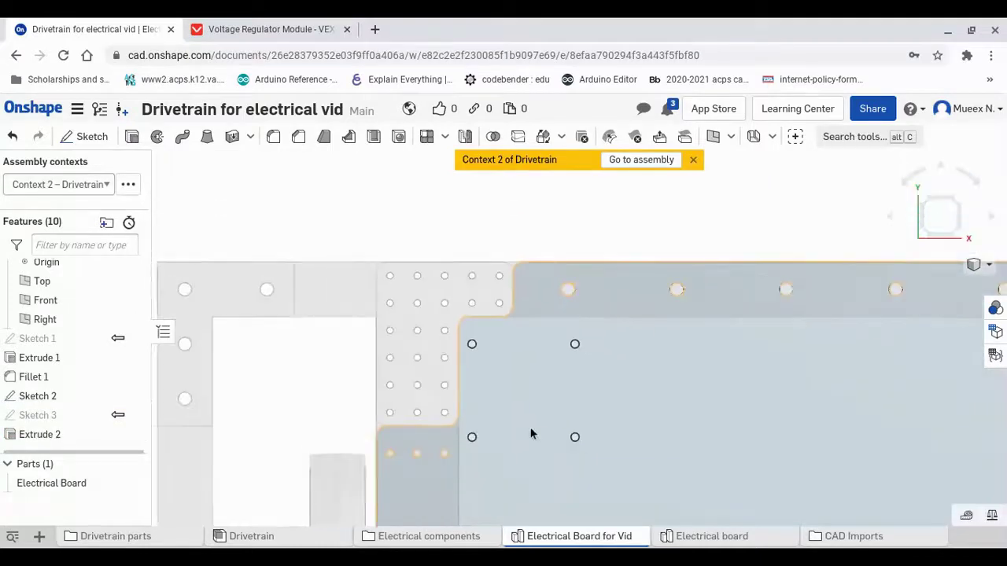
scroll(531, 433, down, 5)
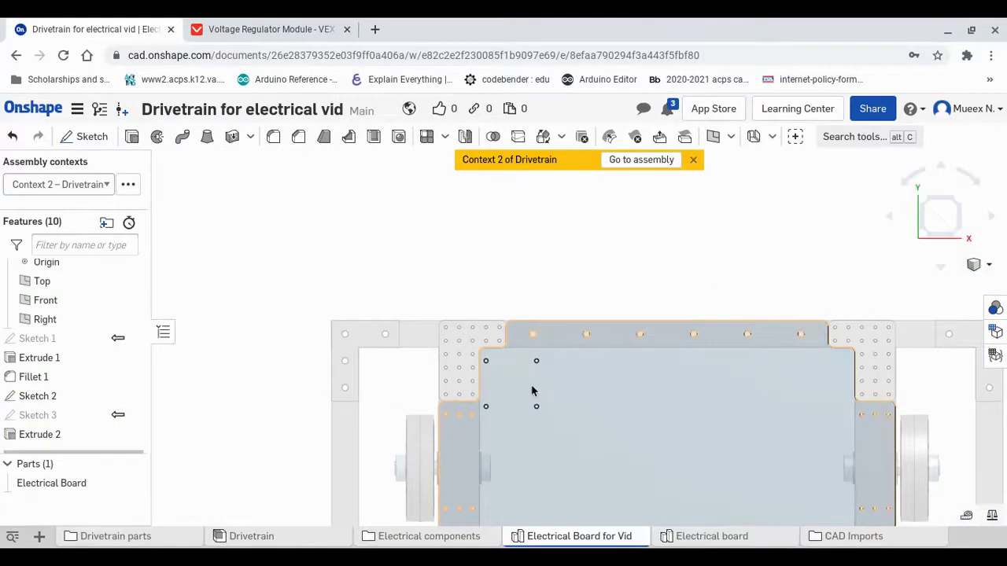
scroll(531, 391, up, 2)
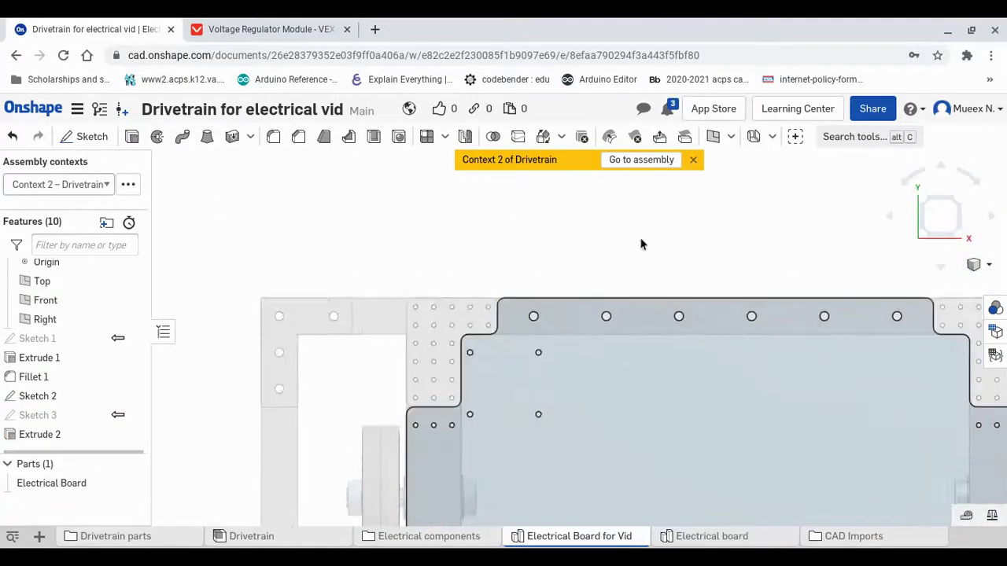
Go to the Drivetrain assembly and insert the Voltage Regulator Module's parts from the current document just outside the frame's top edge.
click(641, 159)
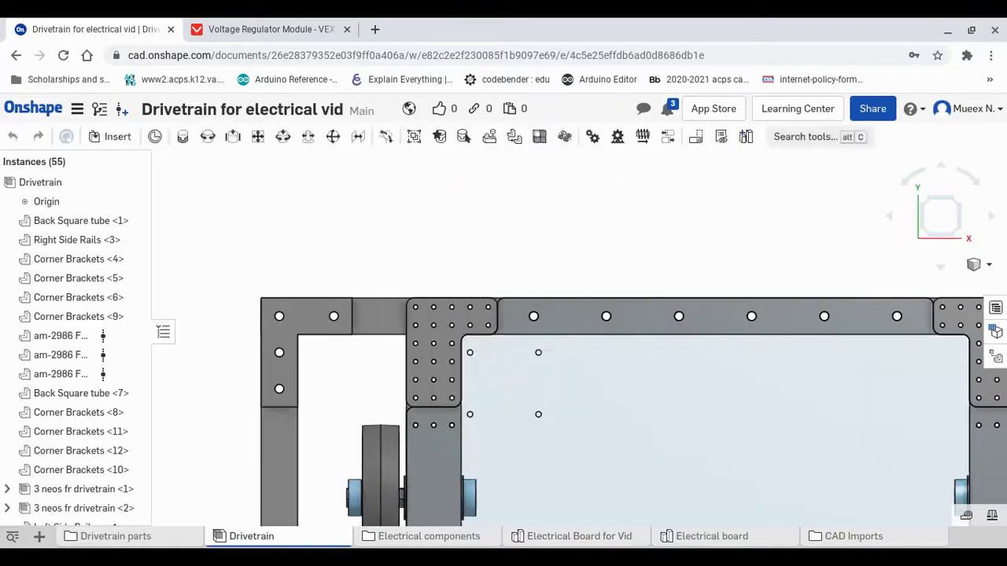
scroll(495, 433, up, 1)
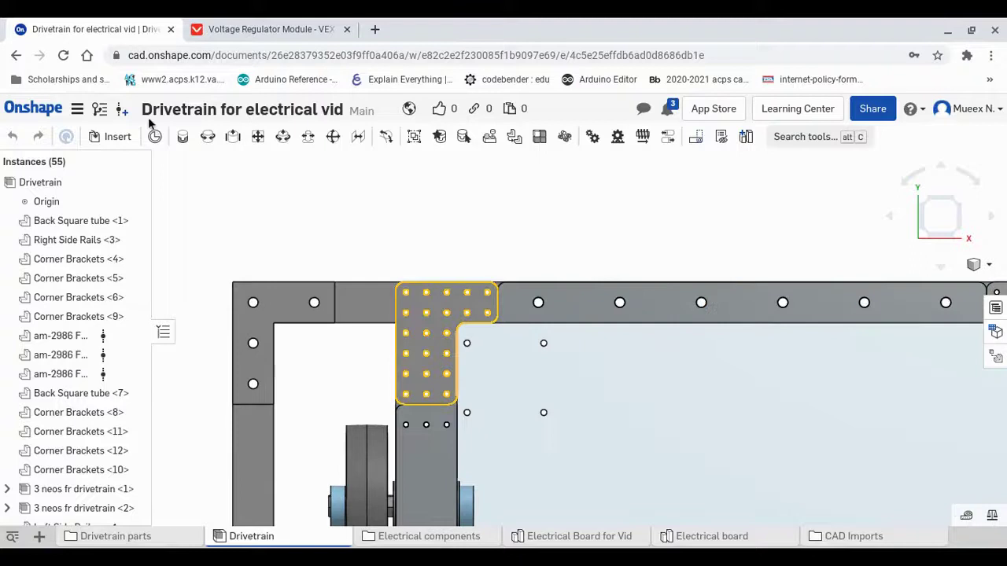
click(119, 137)
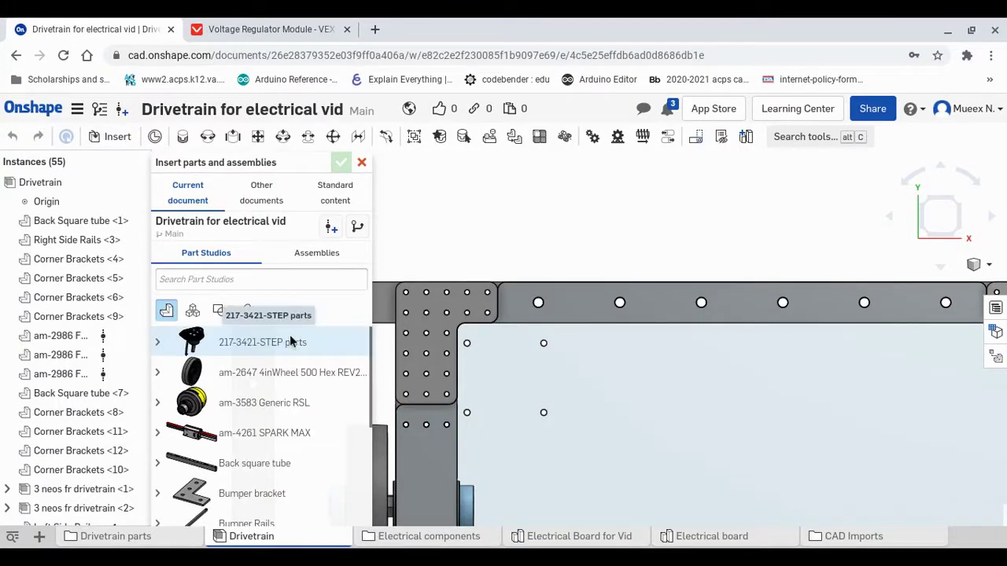
scroll(283, 377, down, 5)
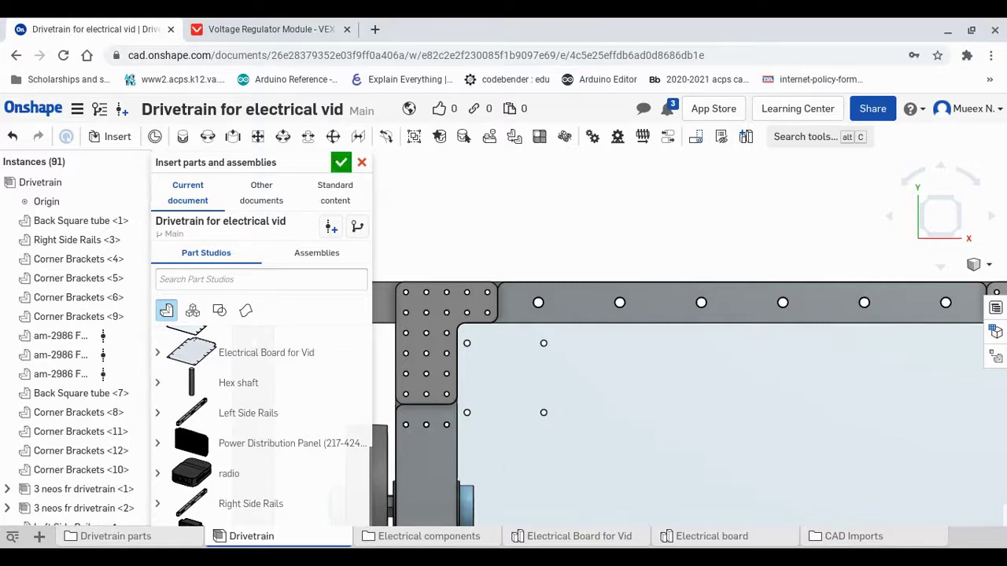
click(557, 204)
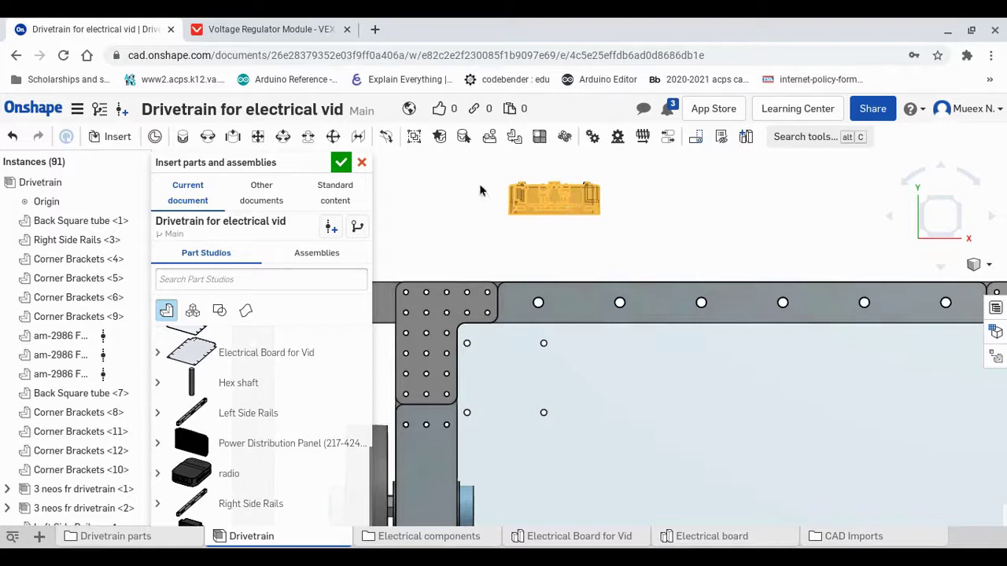
click(344, 162)
Select all the inserted VRM parts and combine them in a Group.
drag(493, 164, 660, 234)
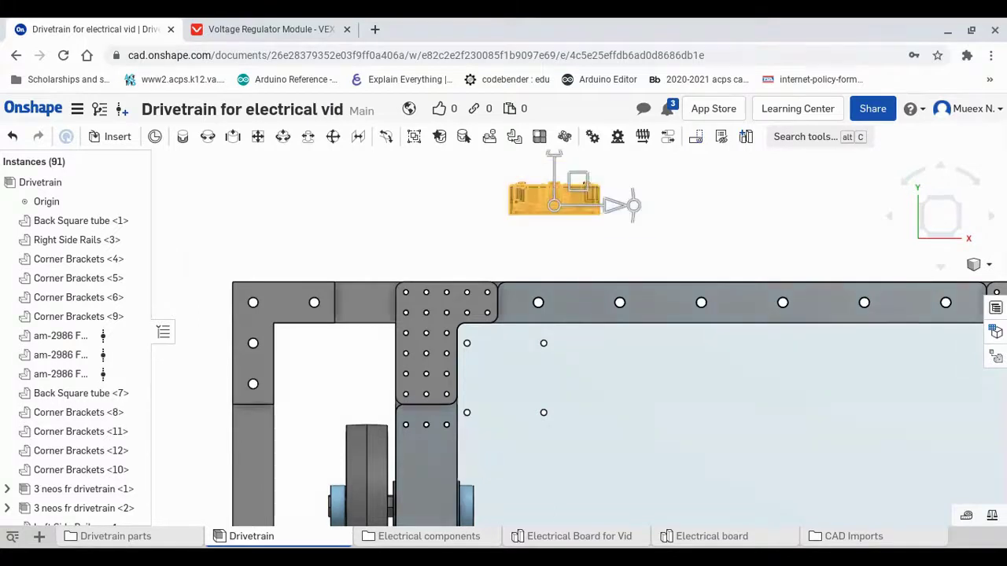
click(414, 138)
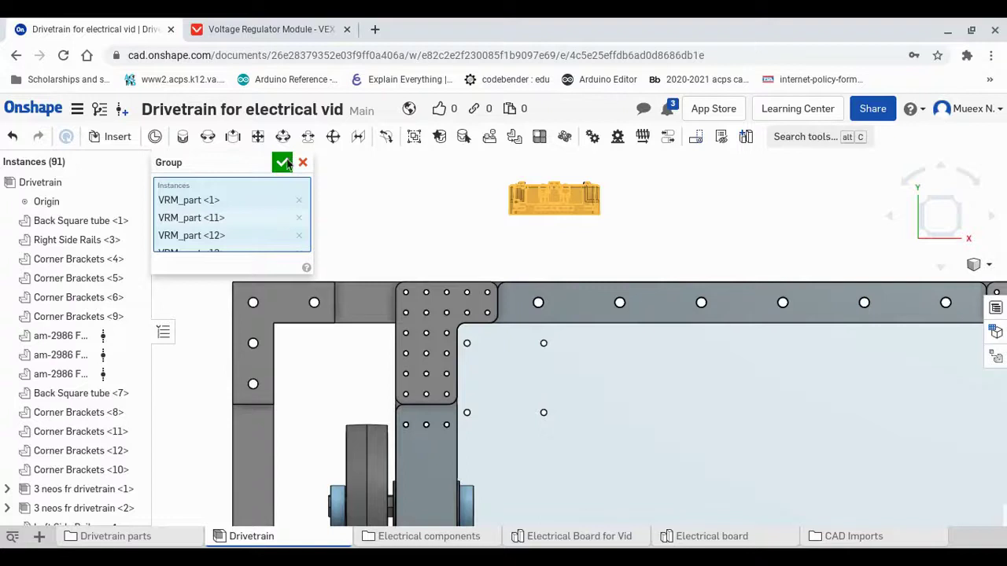
click(283, 163)
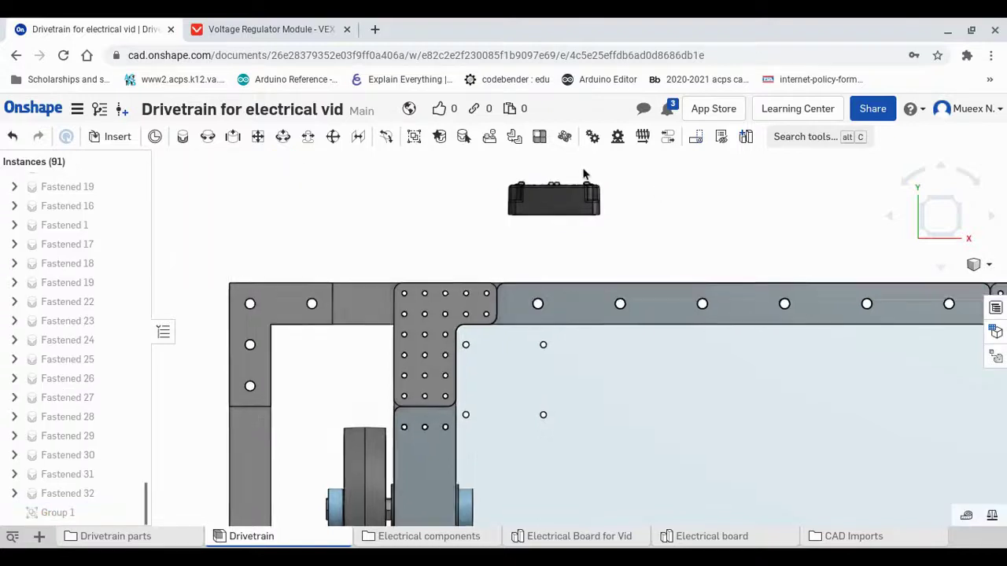
scroll(583, 174, up, 3)
right_drag(582, 175, 527, 273)
scroll(528, 275, down, 3)
scroll(567, 169, up, 5)
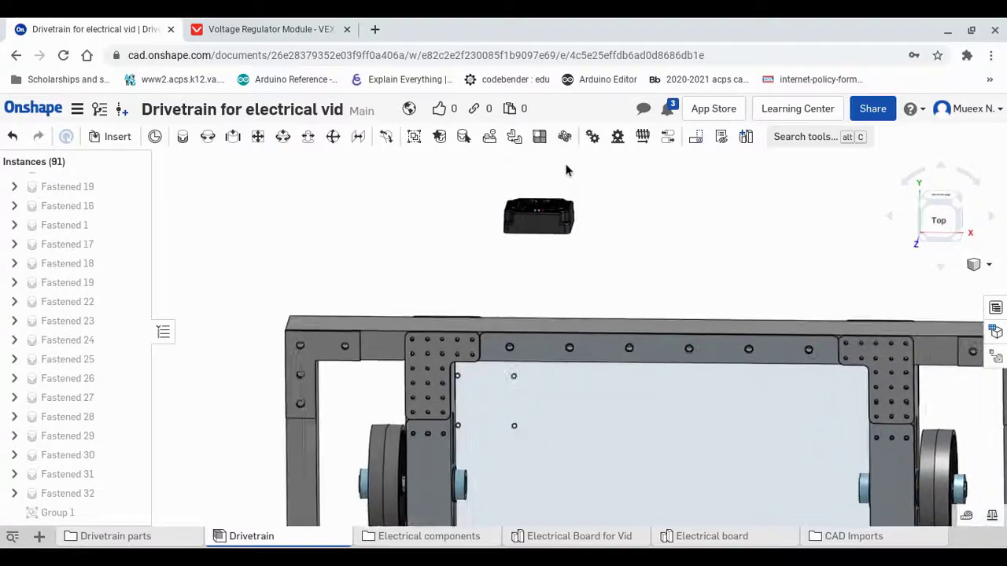
Start a Fastened mate and pick the bottom circular edge of the VRM's corner mounting hole beside the 5V LED.
right_drag(567, 170, 567, 236)
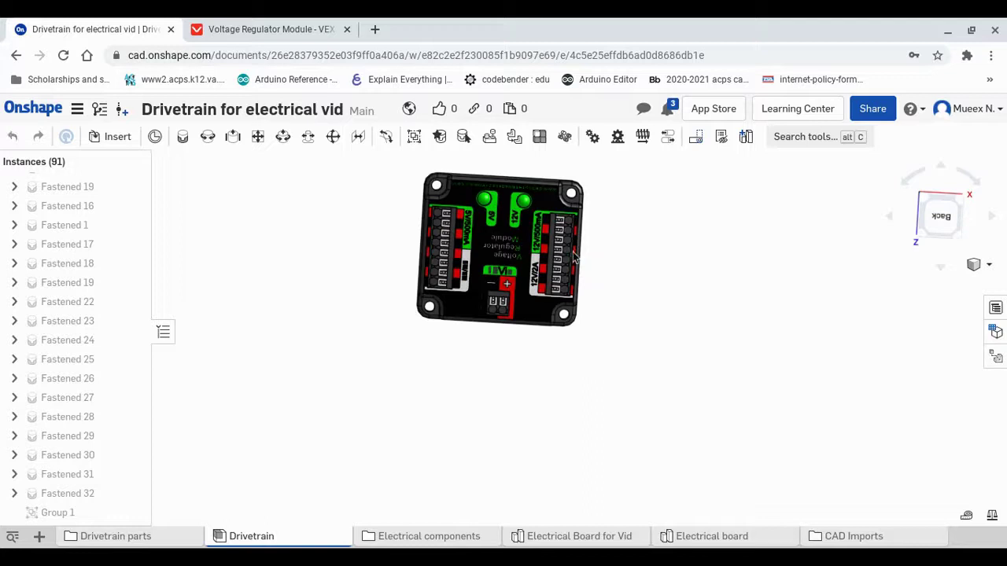
middle_drag(540, 238, 532, 305)
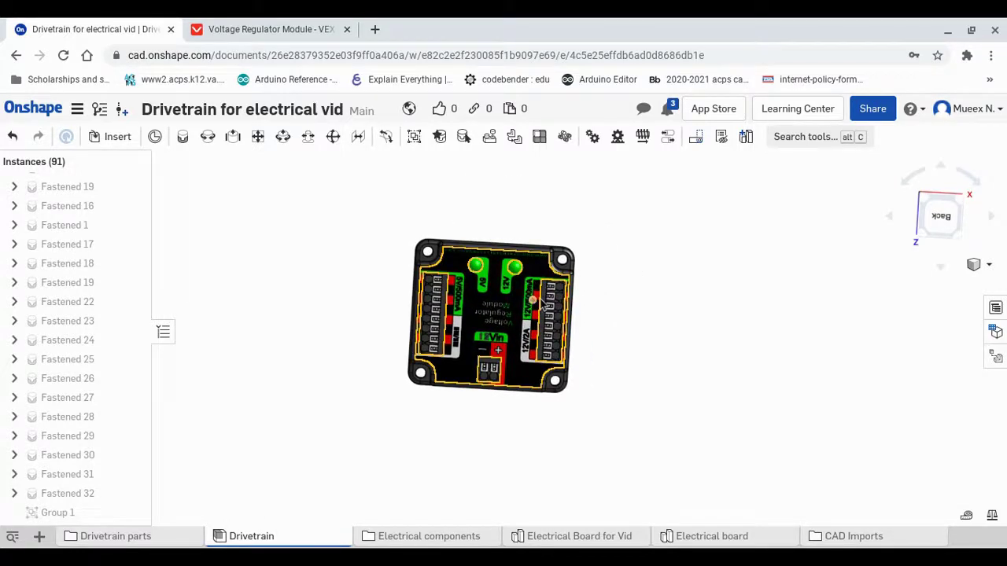
scroll(420, 246, up, 5)
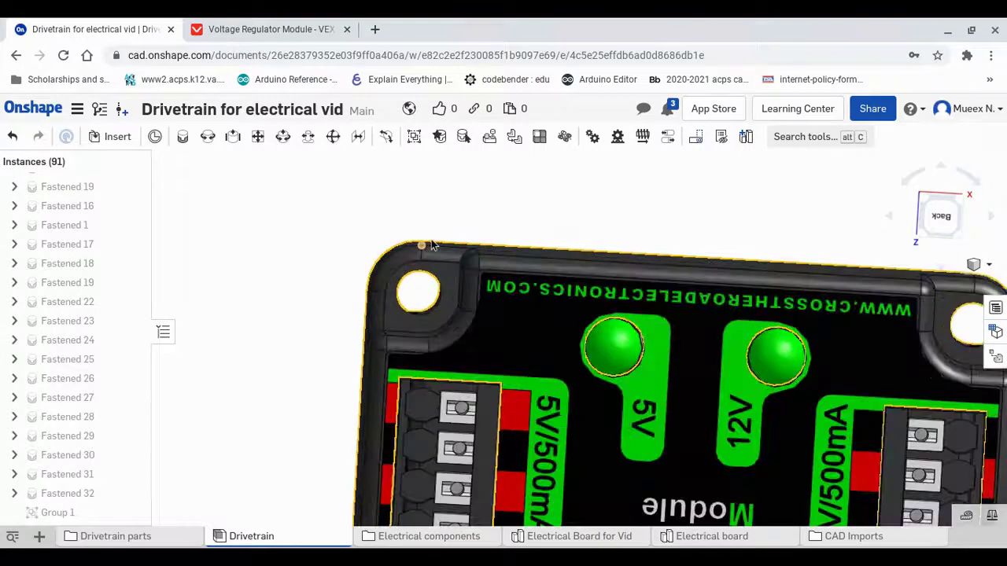
right_drag(428, 238, 428, 229)
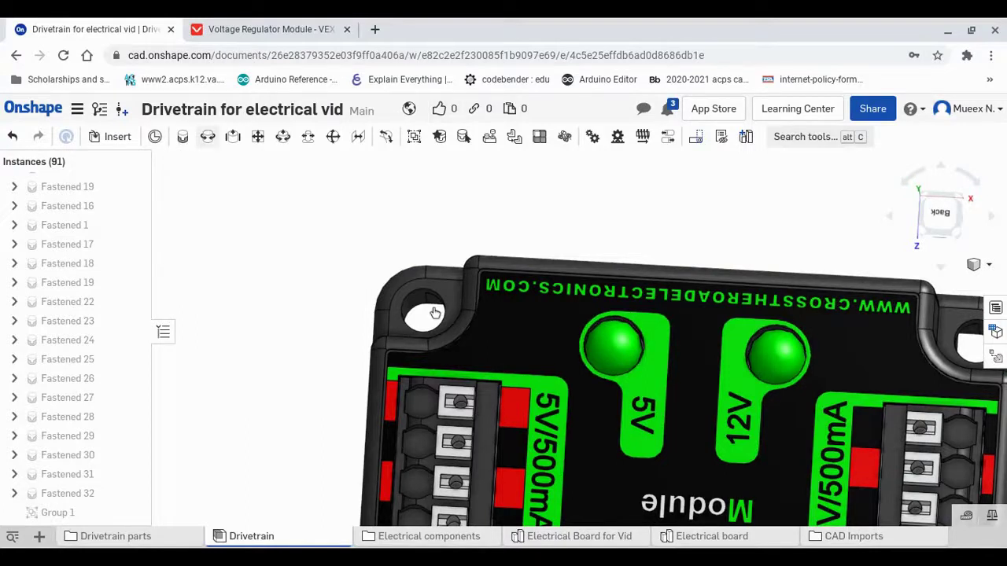
scroll(435, 311, up, 3)
scroll(435, 313, up, 4)
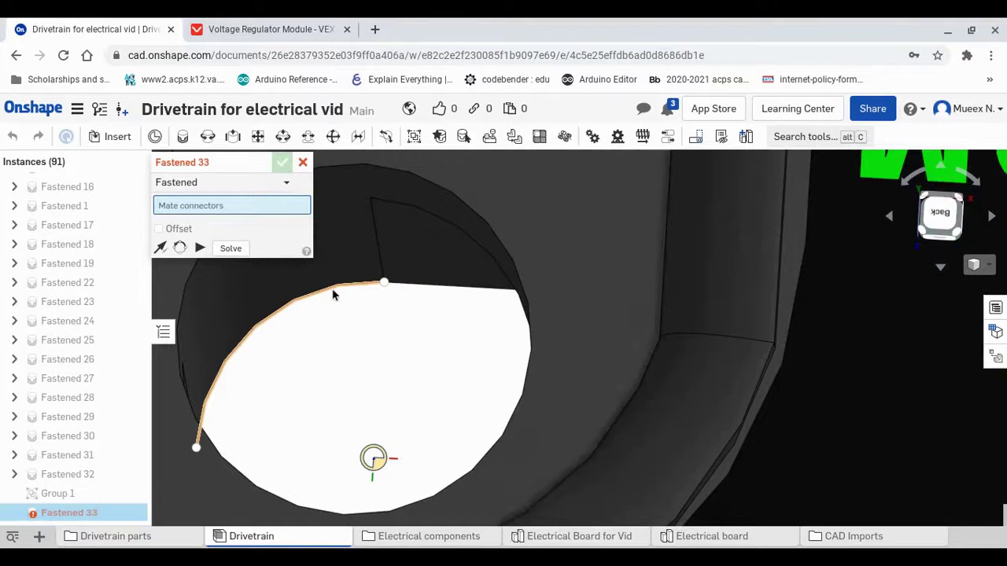
scroll(332, 295, down, 2)
click(332, 291)
Check the module's orientation and hole spacing in the VEX Robotics drawing and compare them with the VRM in the Onshape assembly.
scroll(333, 292, down, 6)
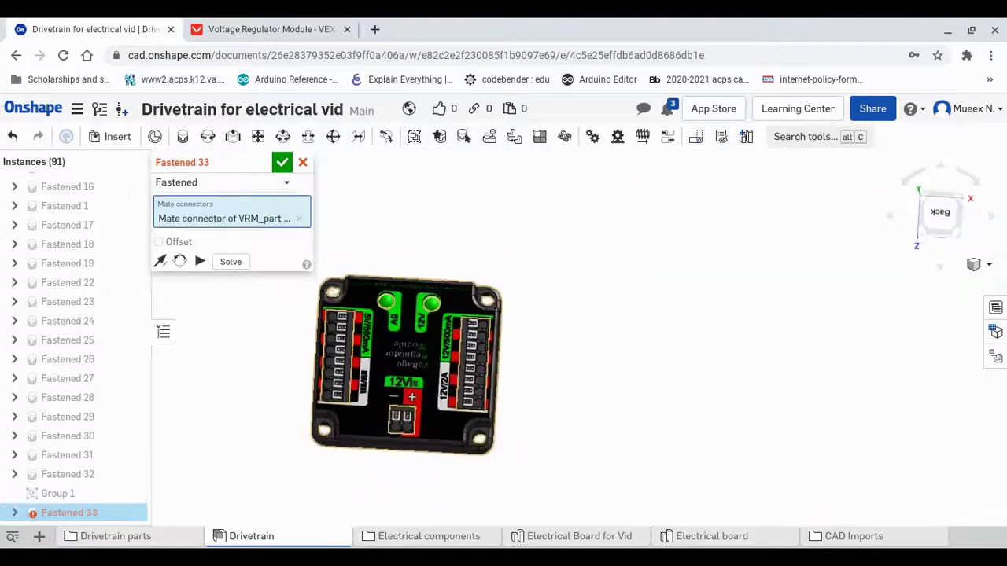
scroll(332, 289, down, 5)
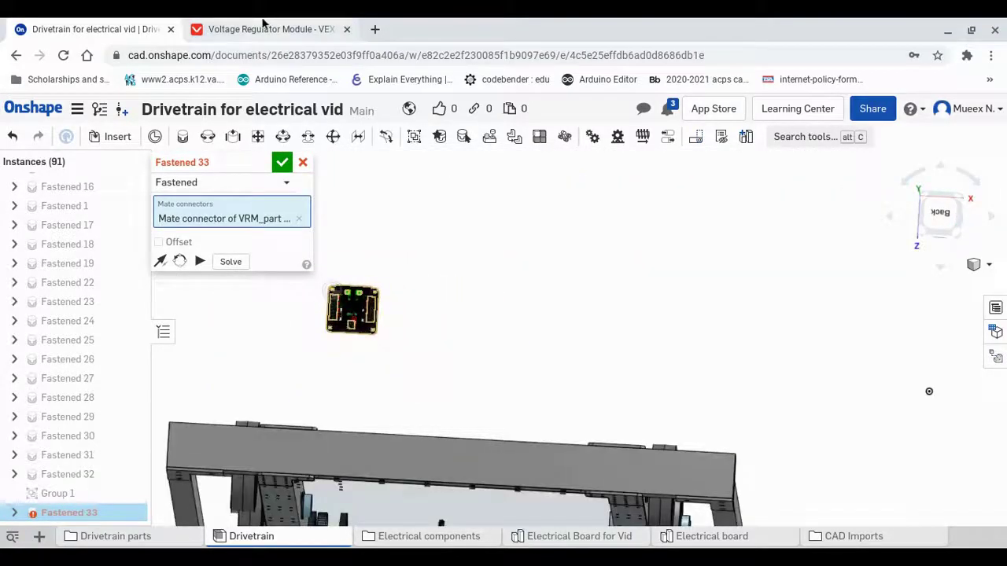
click(264, 28)
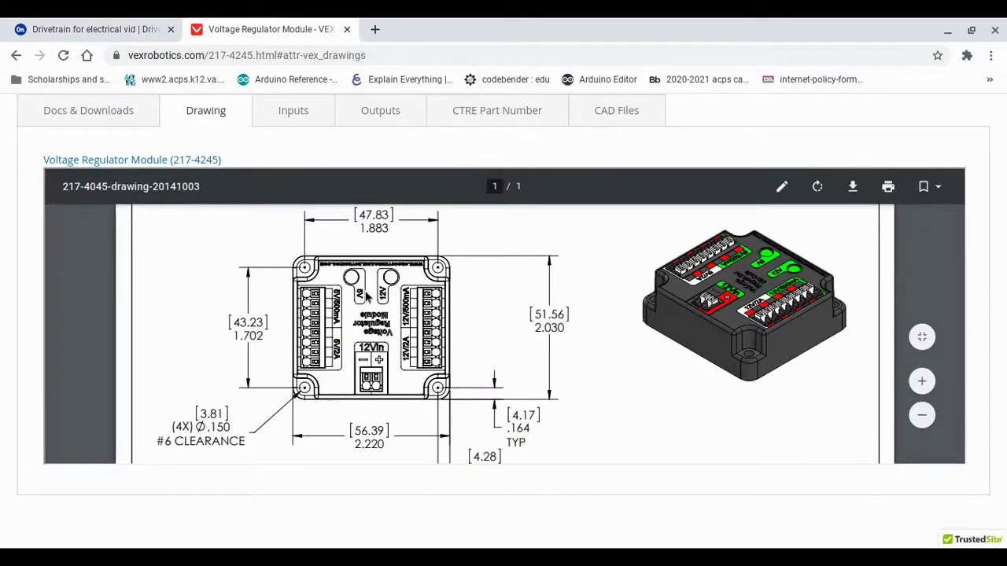
click(123, 29)
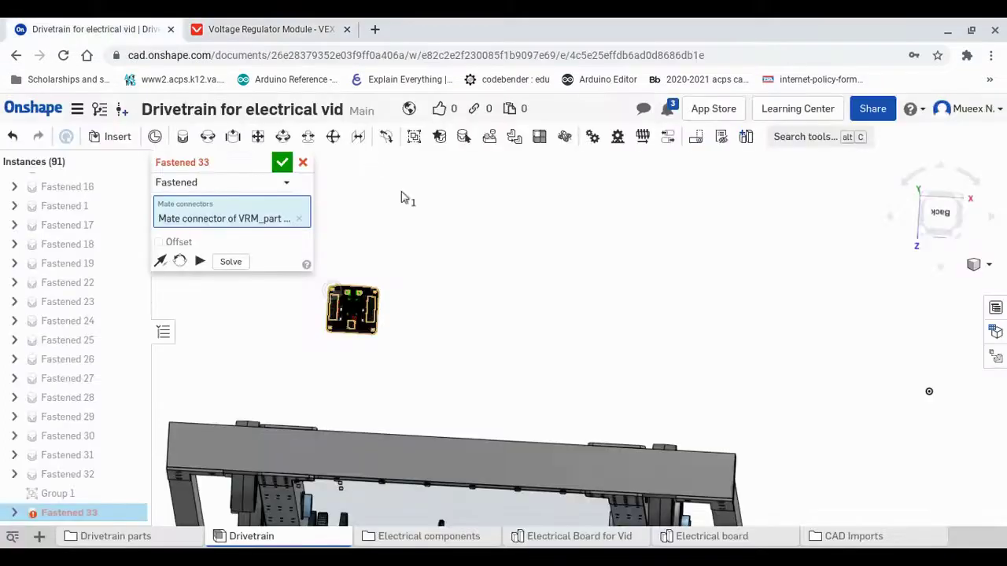
scroll(344, 301, up, 3)
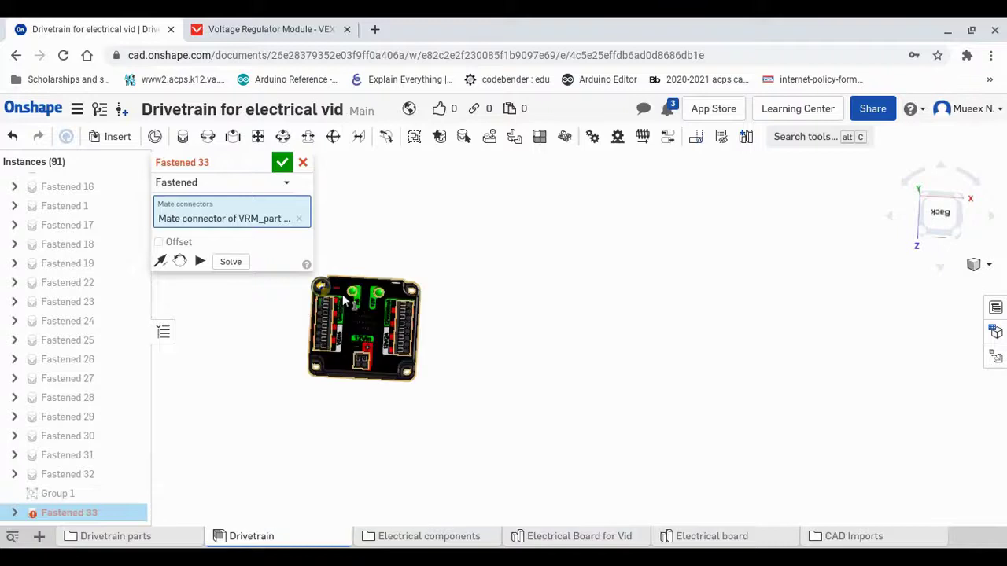
scroll(344, 301, up, 5)
scroll(507, 296, down, 5)
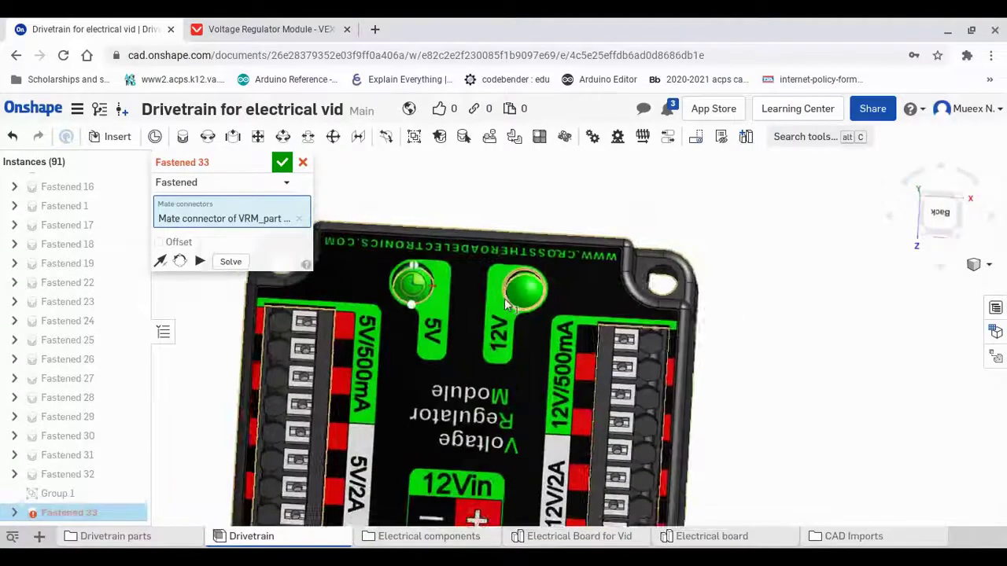
scroll(461, 318, down, 8)
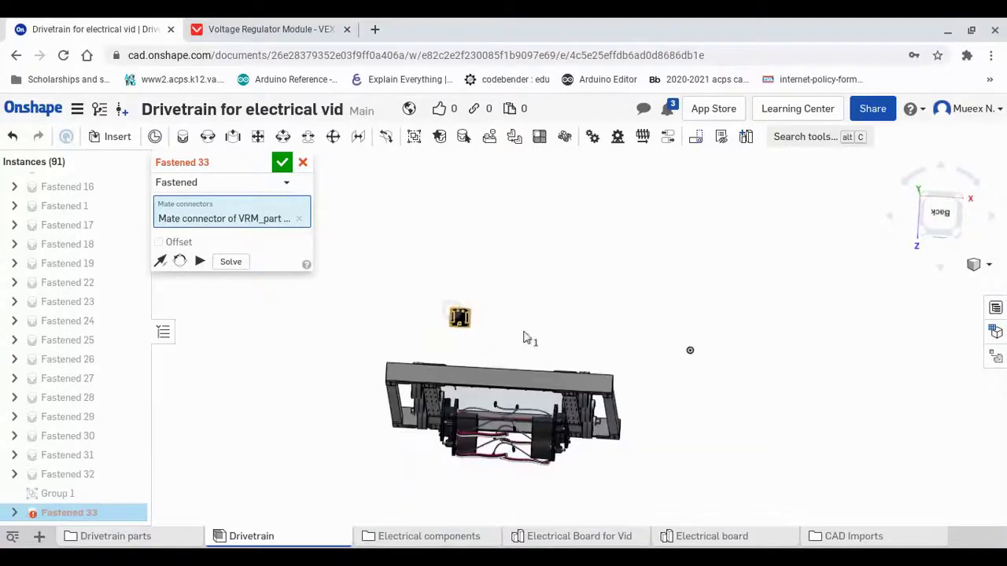
Fasten the VRM to the Electrical Board's upper-left mounting hole, flipping the primary axis so the module's terminals face up.
right_drag(542, 338, 551, 254)
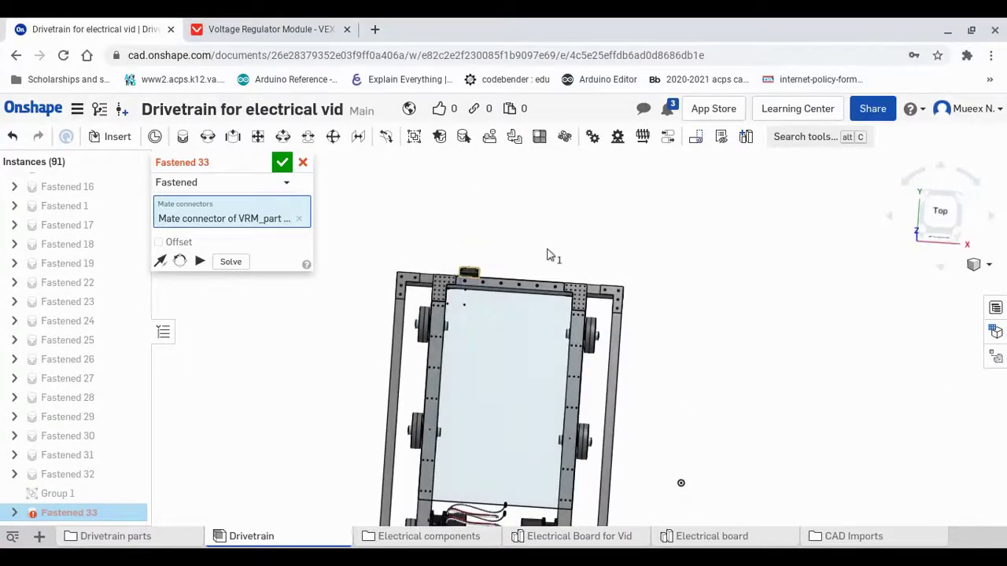
scroll(447, 297, up, 4)
scroll(446, 299, up, 5)
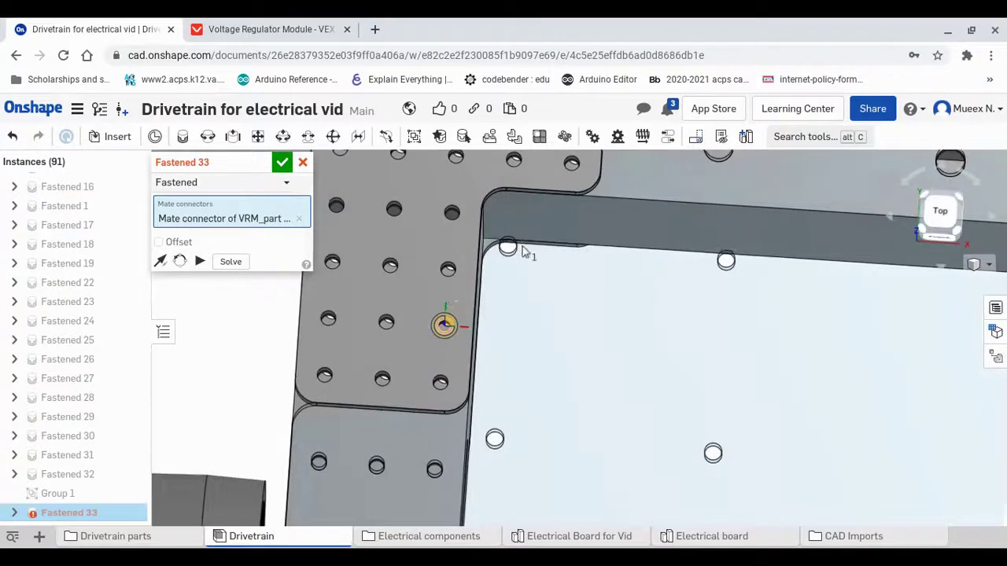
scroll(510, 247, up, 3)
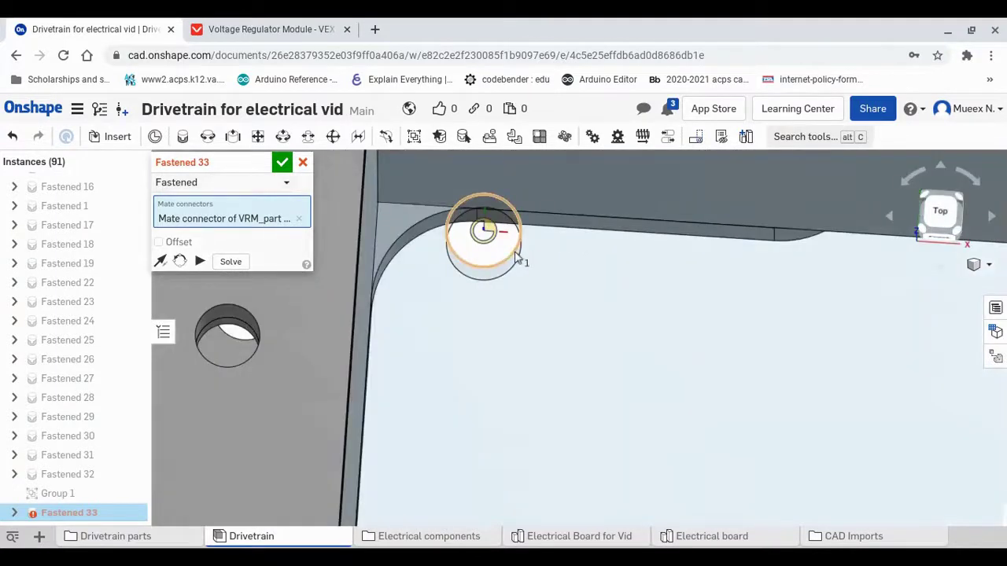
click(515, 258)
scroll(514, 251, down, 5)
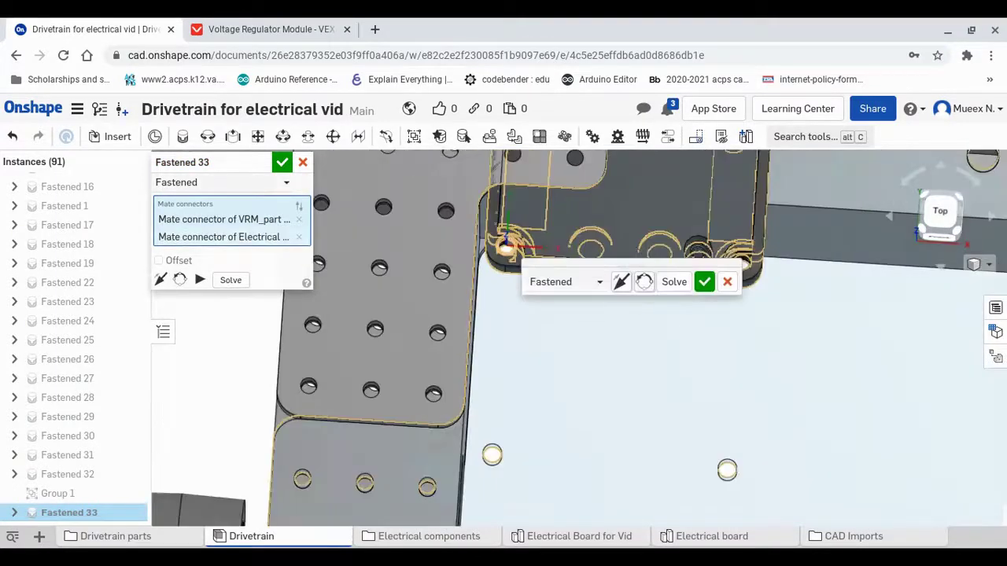
click(620, 284)
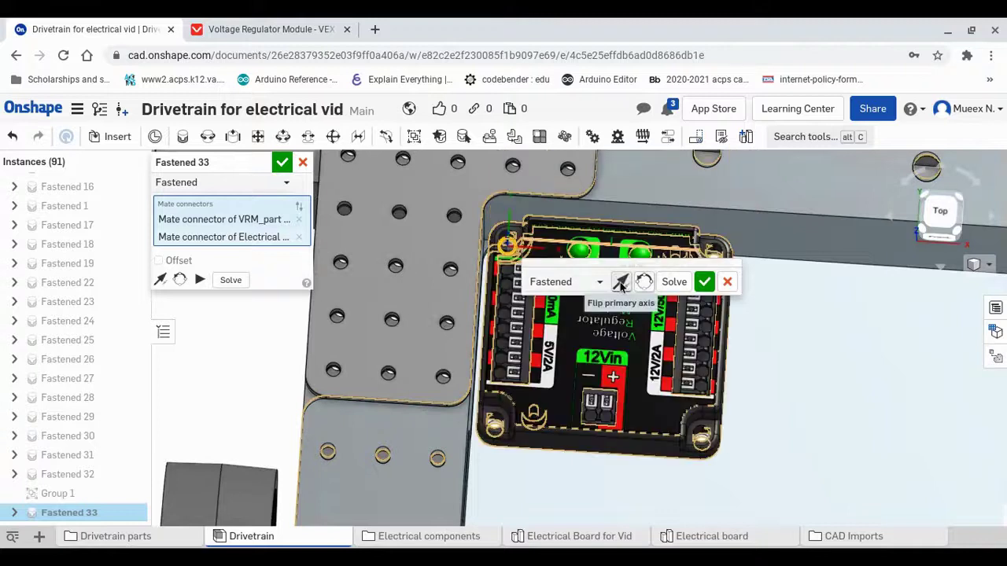
click(702, 289)
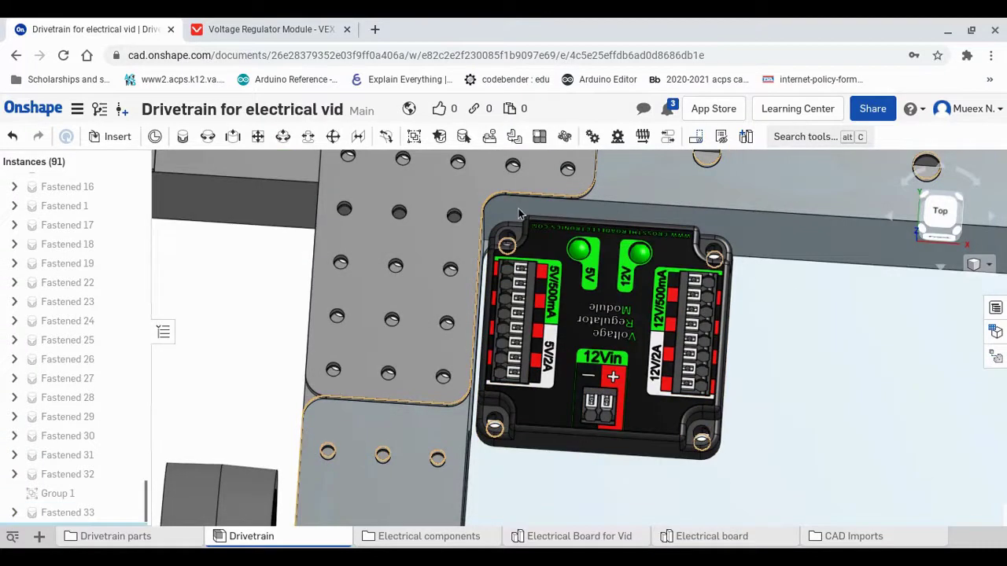
click(302, 162)
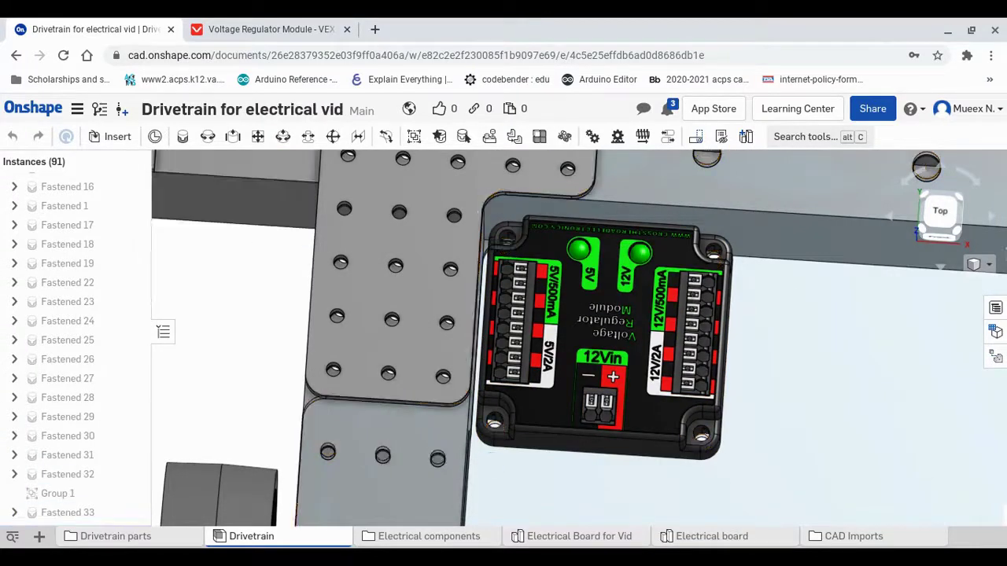
Examine the mounted VRM from the top and at an angle to check its hole alignment and placement on the board.
click(937, 215)
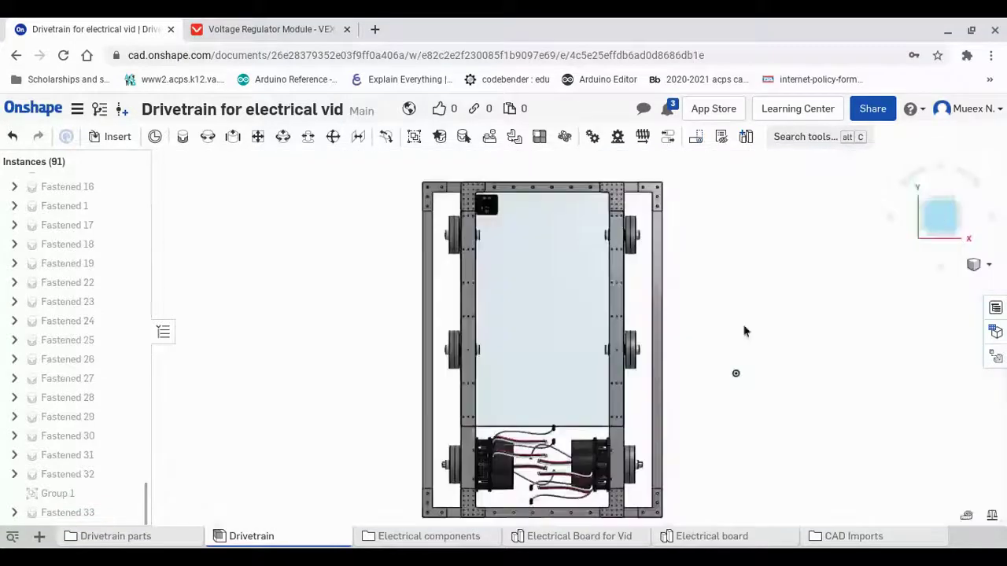
scroll(487, 197, up, 1)
scroll(490, 198, up, 4)
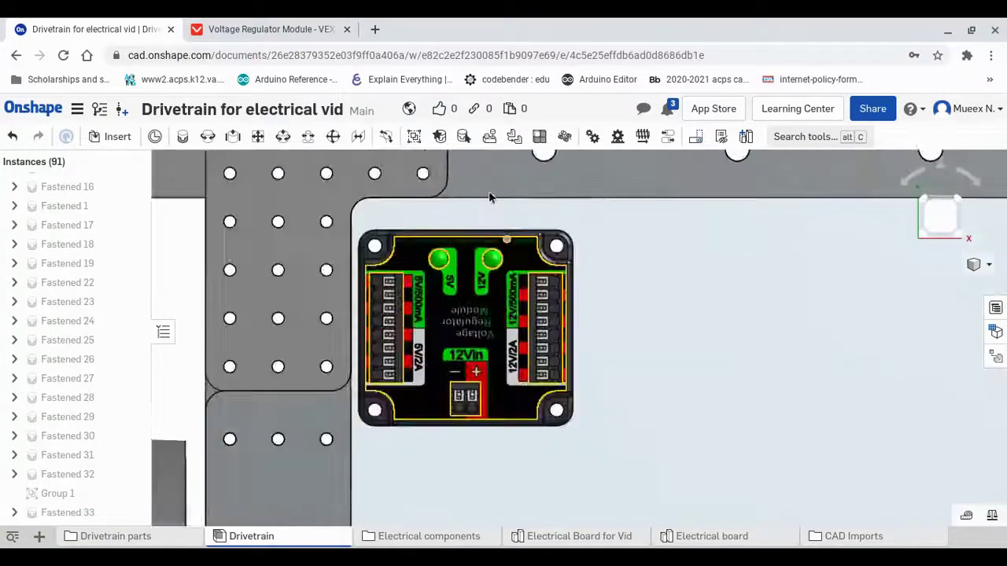
scroll(614, 271, down, 1)
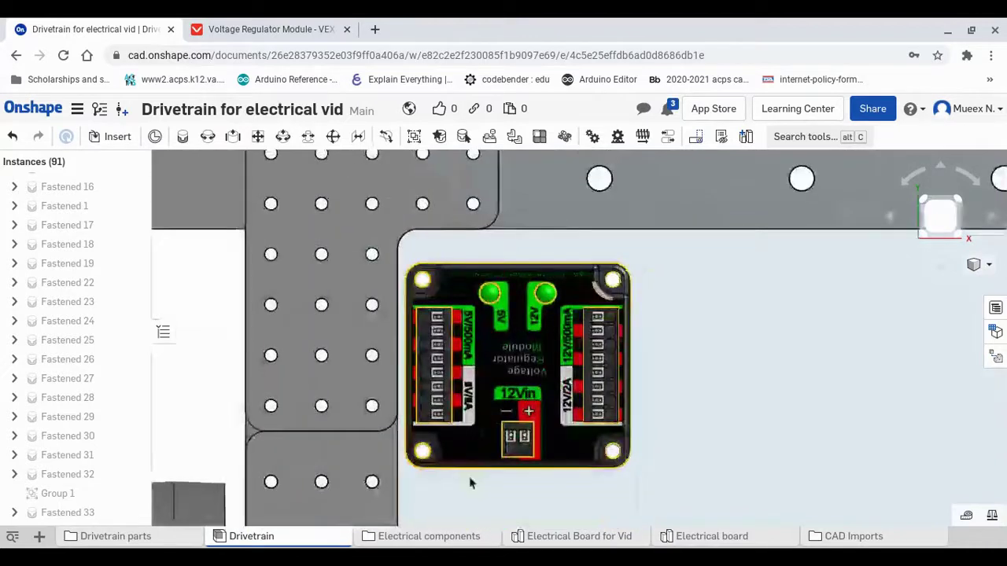
scroll(410, 466, up, 3)
right_drag(412, 460, 471, 523)
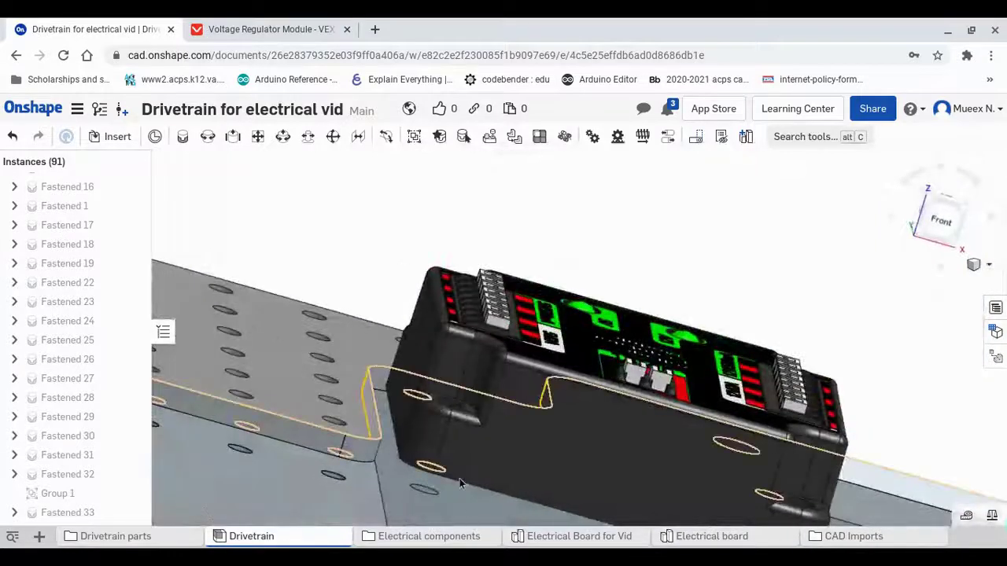
right_drag(437, 494, 418, 507)
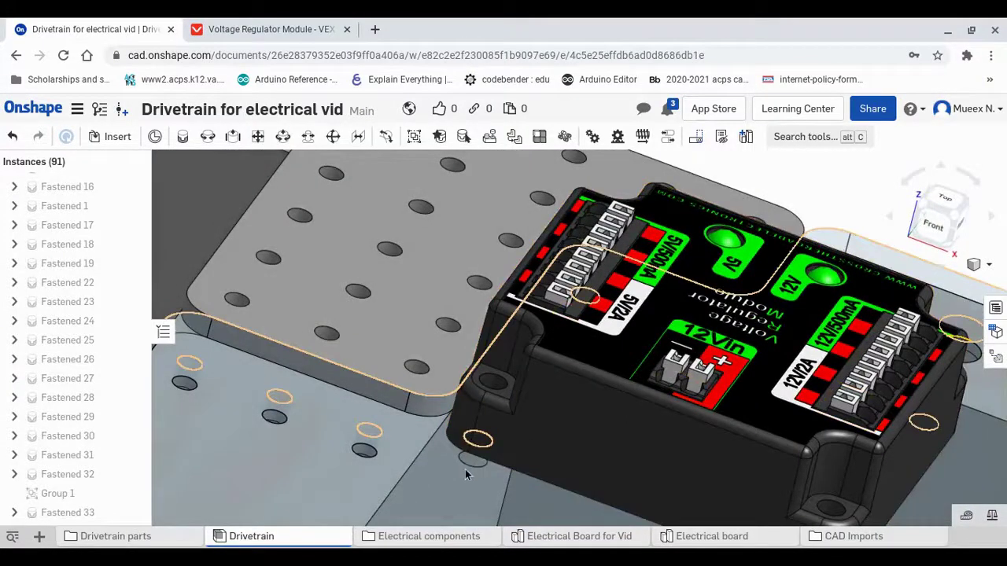
scroll(466, 468, down, 10)
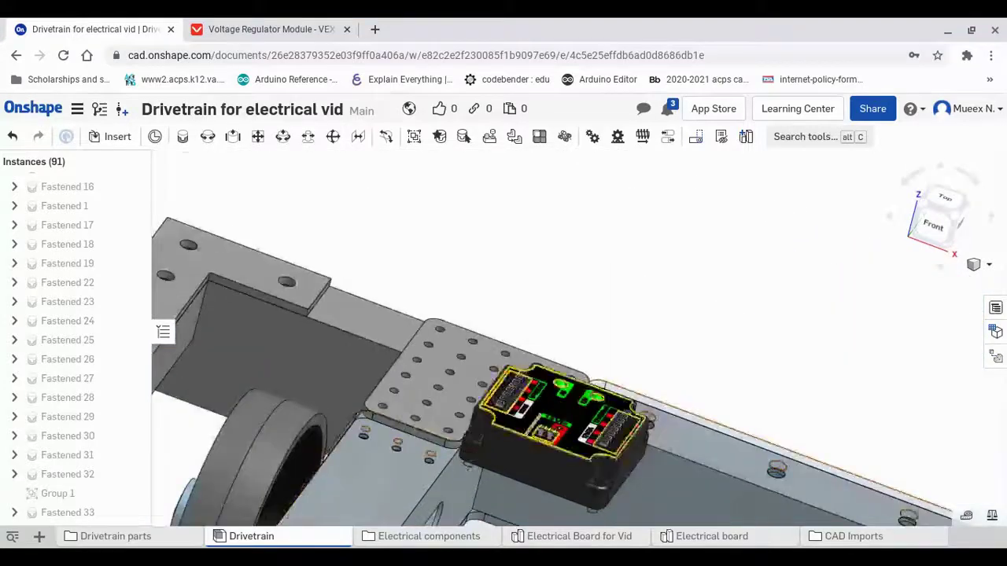
click(958, 218)
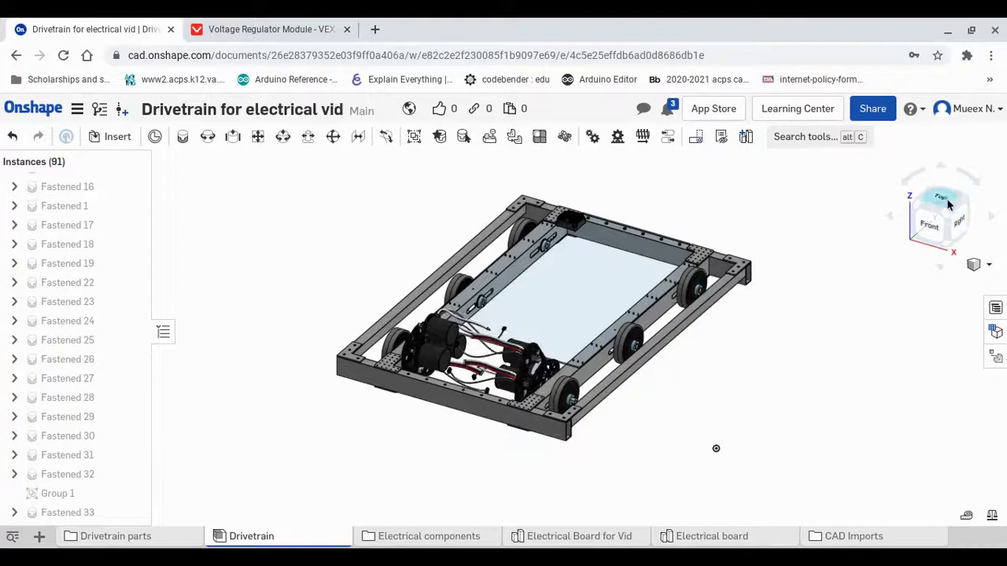
click(948, 204)
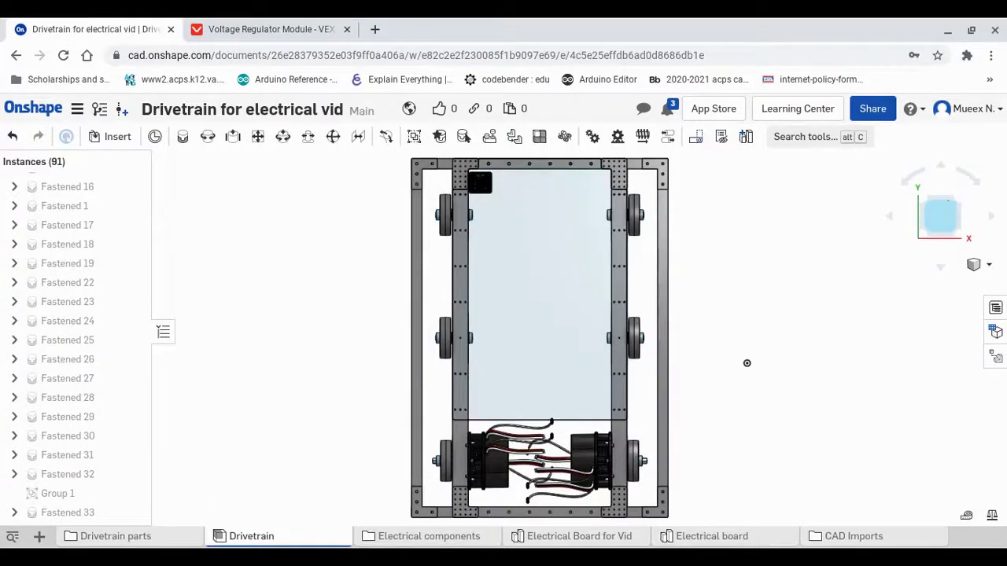